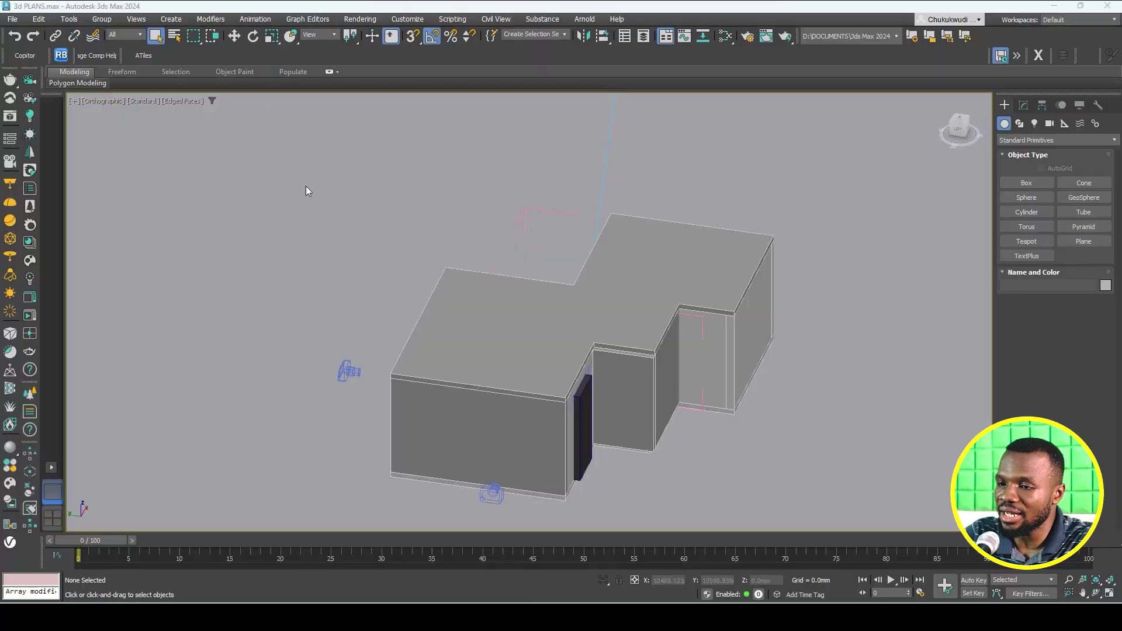
Draw a ground plane about 198,021 mm long and 351,576 mm wide around the building in the top view.
scroll(302, 174, down, 5)
click(962, 122)
scroll(378, 332, down, 3)
alt+middle_drag(401, 341, 916, 291)
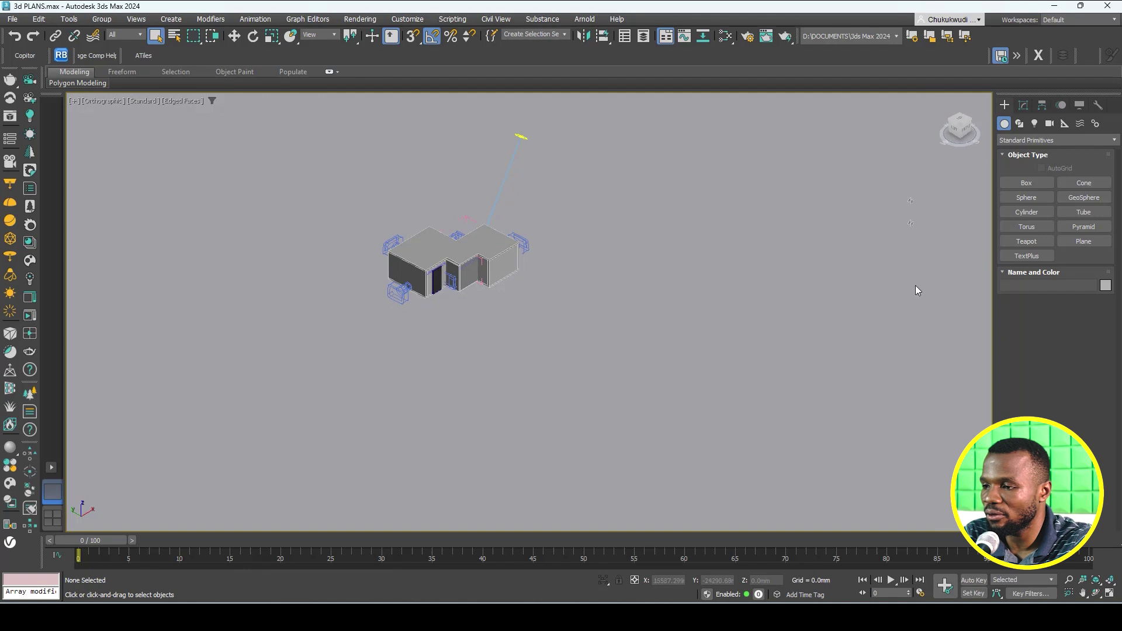
click(1094, 241)
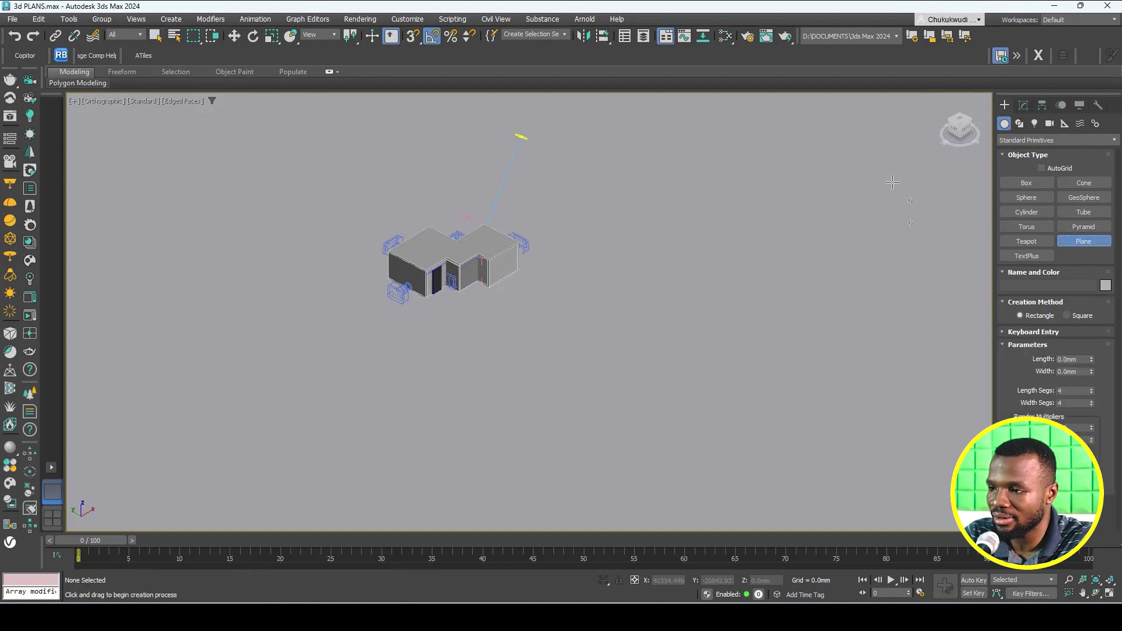
click(960, 117)
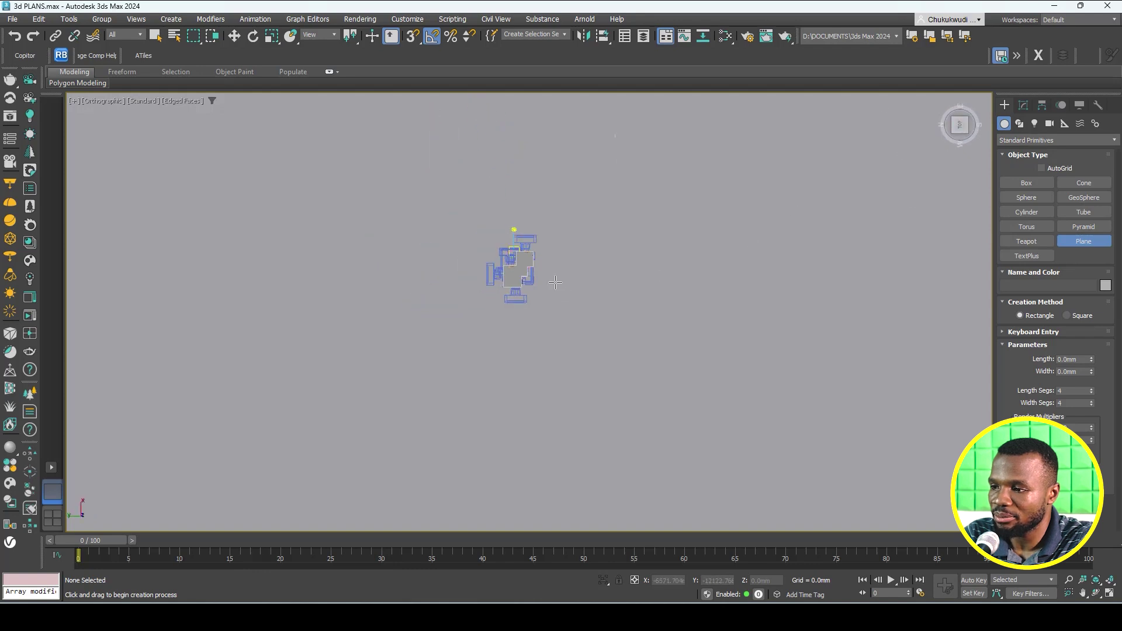
key(t)
key(z)
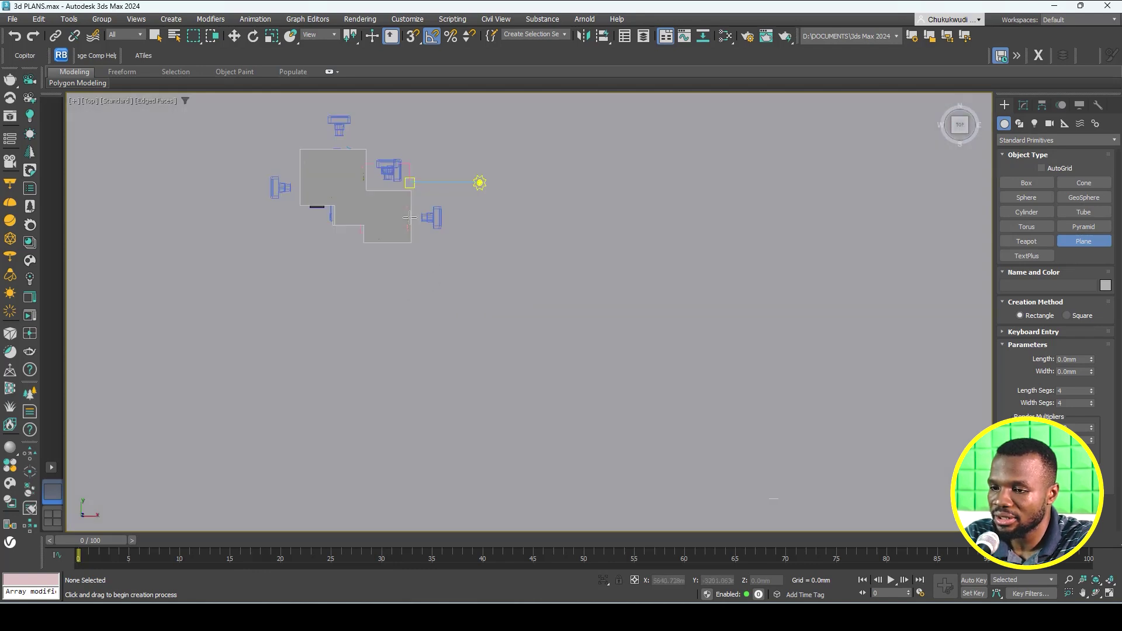
middle_drag(409, 217, 524, 340)
scroll(346, 212, down, 5)
middle_drag(346, 213, 528, 304)
scroll(394, 237, down, 3)
drag(194, 139, 877, 496)
middle_drag(877, 497, 813, 333)
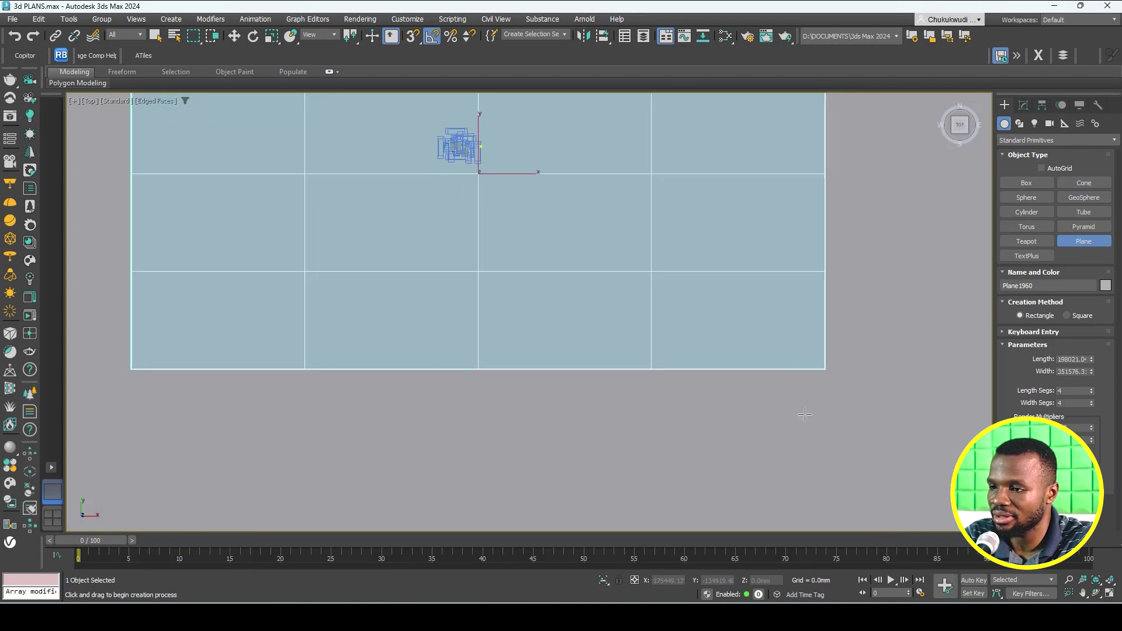
scroll(728, 398, down, 3)
Add a CoronaLegacyMtl in the Slate Material Editor with reflection level 1.0 and glossiness 0.4.
click(234, 37)
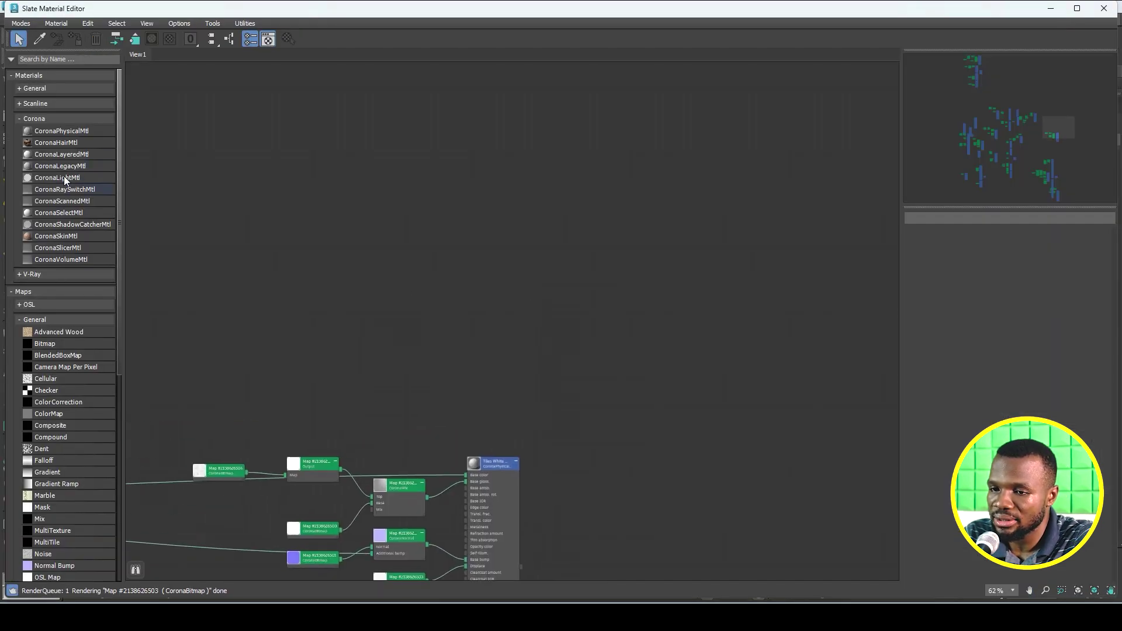
drag(53, 166, 426, 200)
double_click(424, 200)
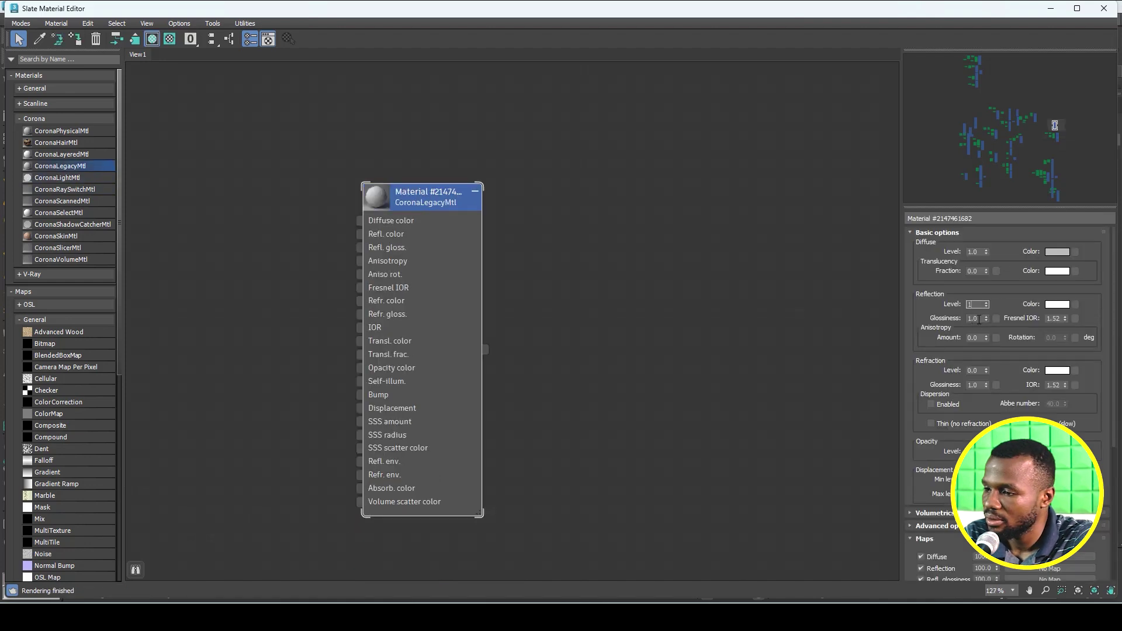
click(972, 319)
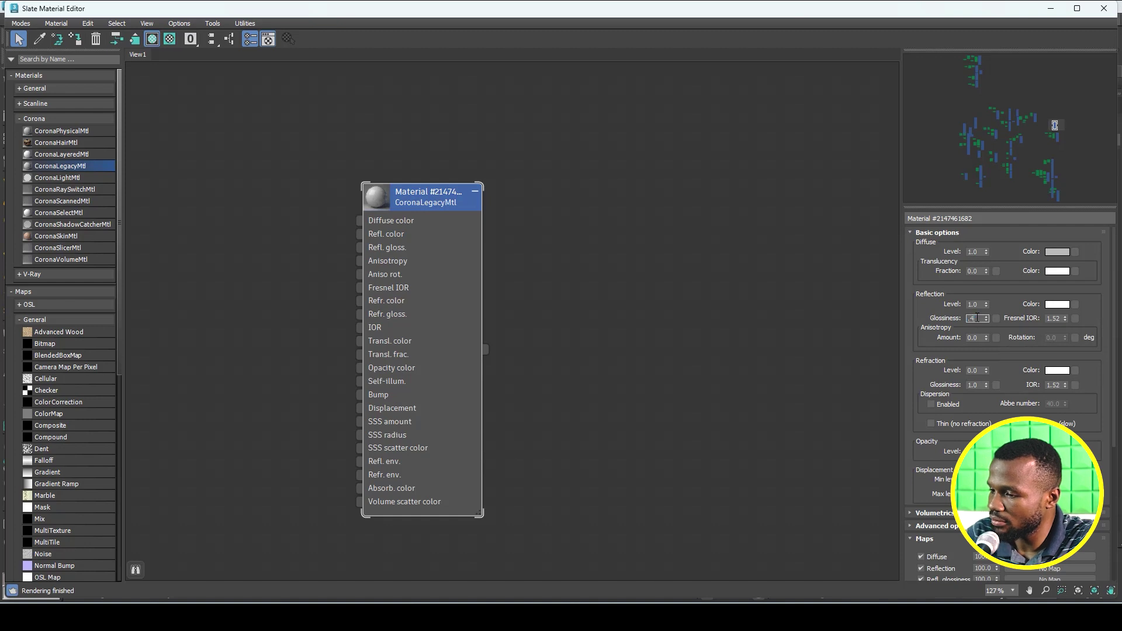
Set the new material's diffuse color to dark grey, hex 424242.
click(1057, 252)
click(917, 189)
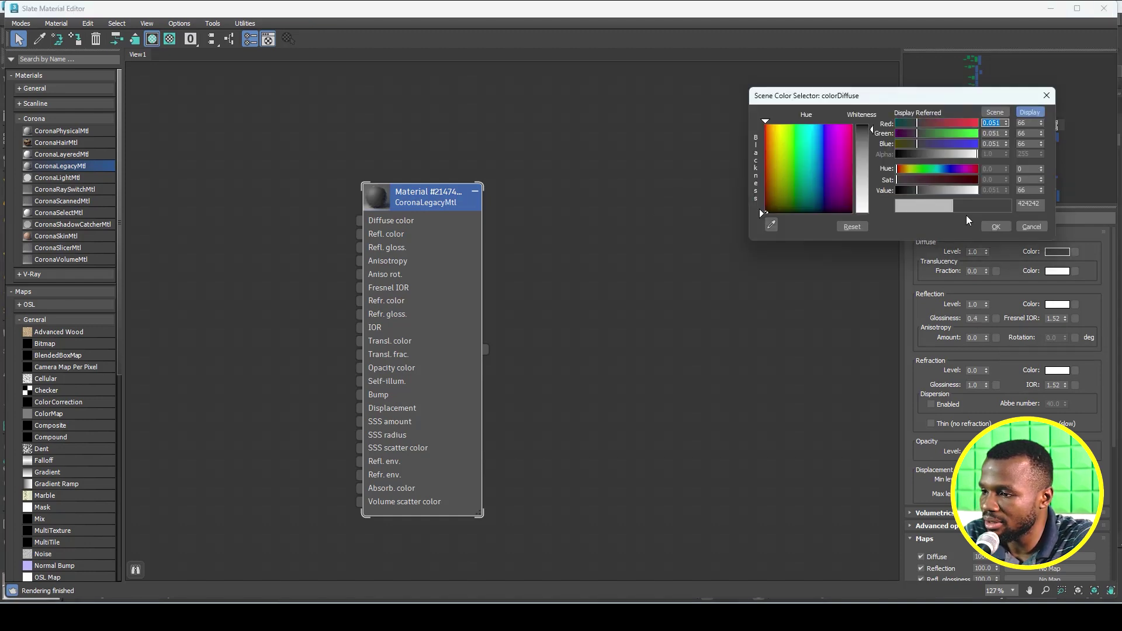
click(995, 226)
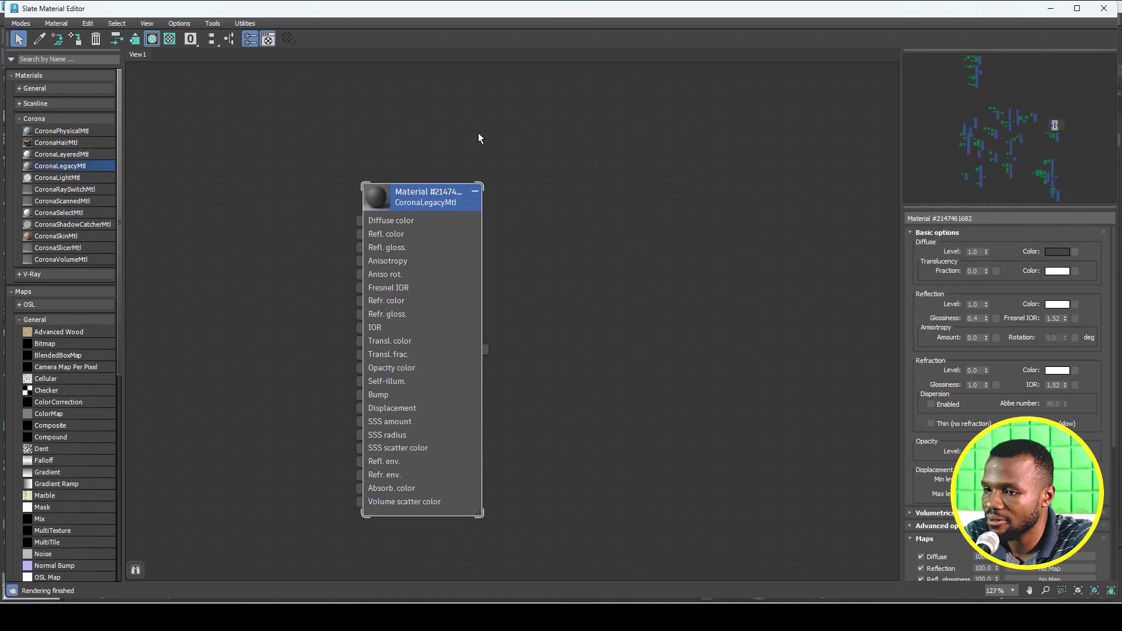
Assign the dark grey material to the ground plane, deselect the plane and close the material editor.
drag(456, 5, 514, 334)
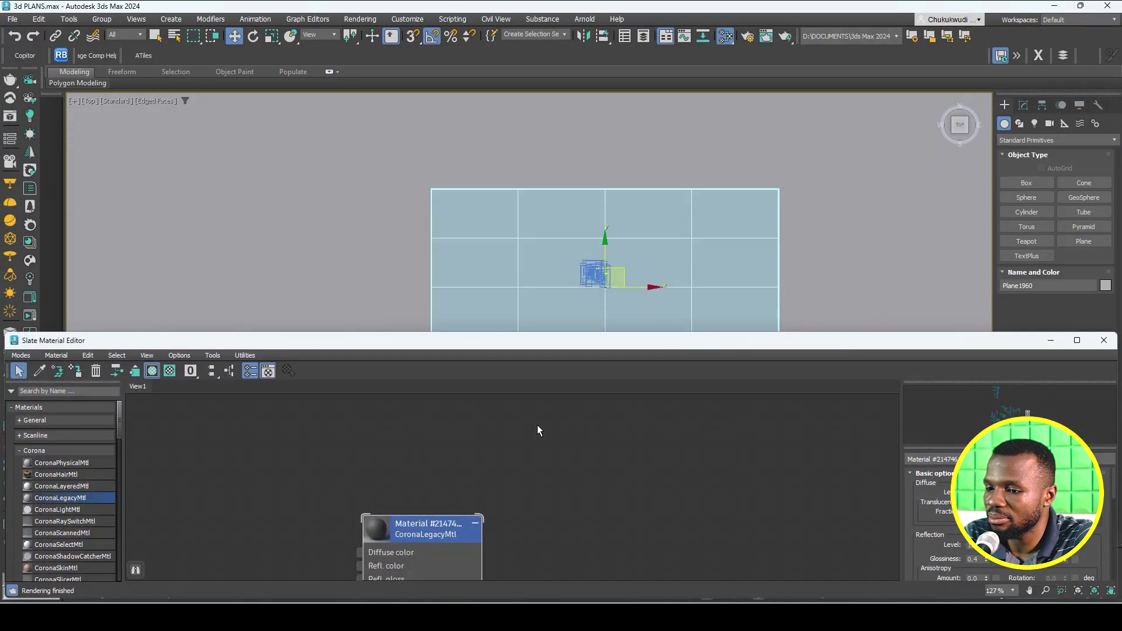
click(81, 372)
click(167, 310)
click(1102, 341)
Orbit to an angled view of the whole building and restore the side-by-side viewport layout.
scroll(645, 287, up, 3)
alt+middle_drag(646, 286, 408, 348)
scroll(666, 362, up, 10)
scroll(667, 363, up, 5)
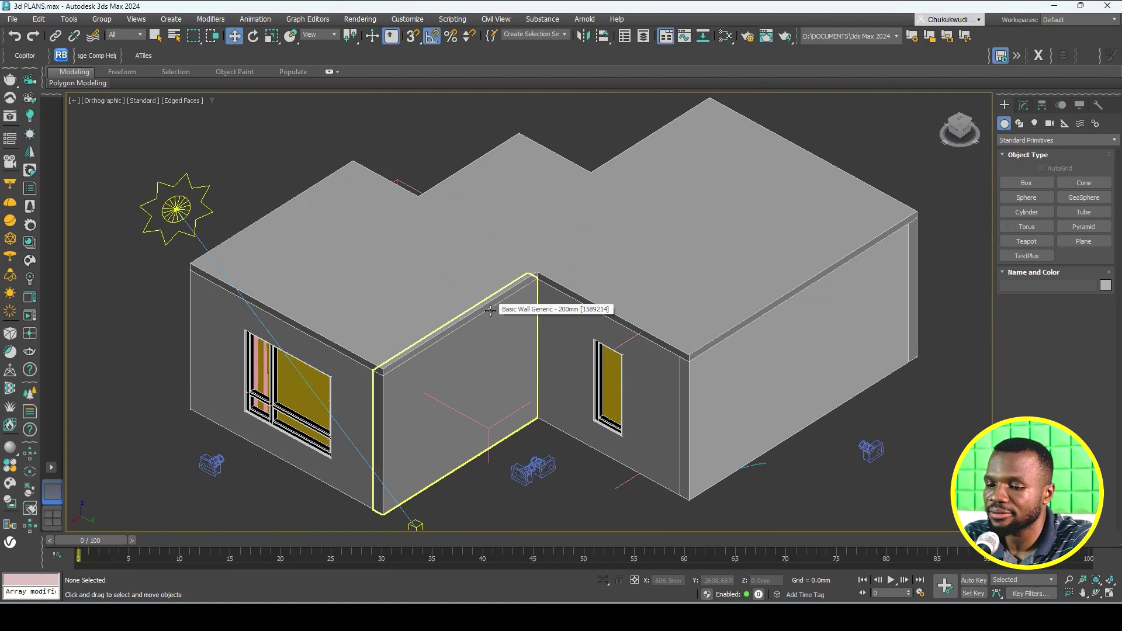
scroll(490, 311, down, 4)
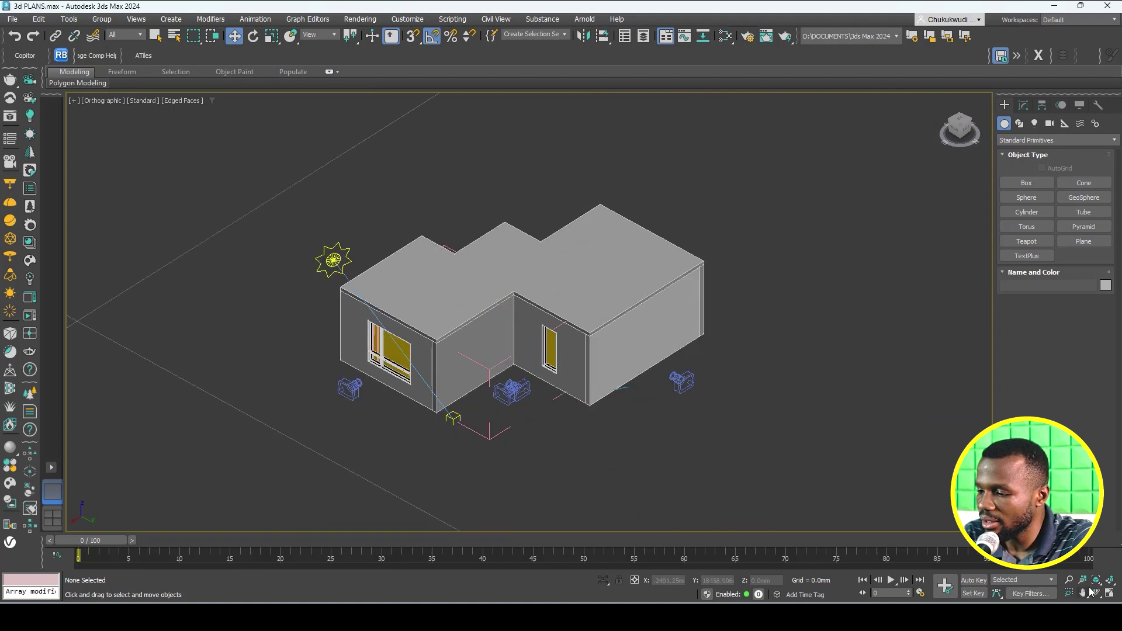
click(1110, 594)
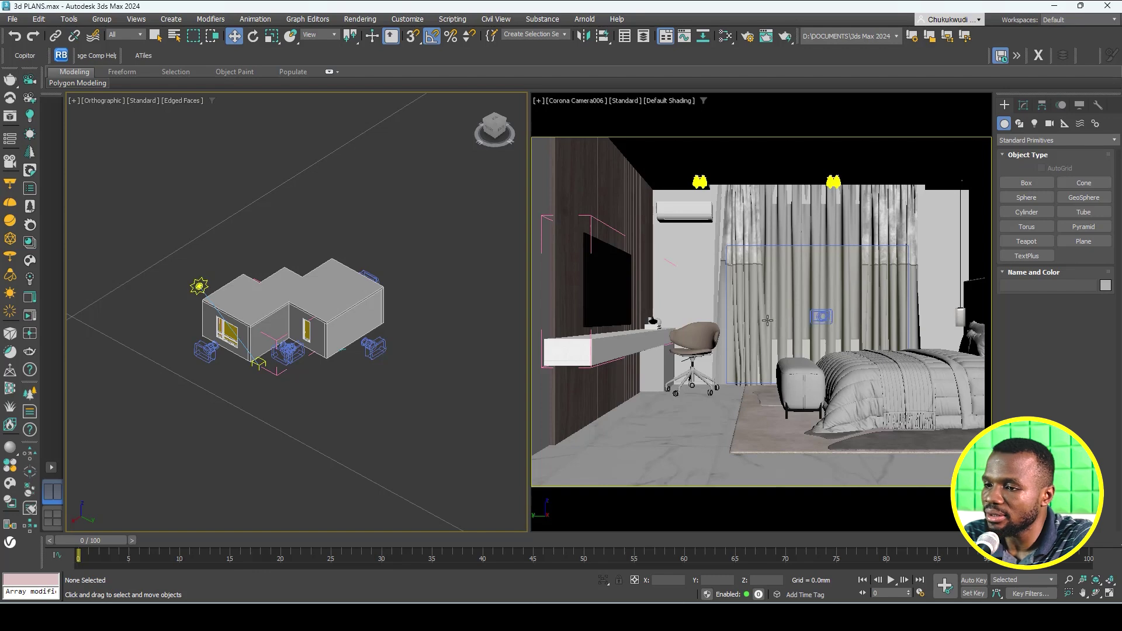
Select the TV in the Corona camera viewport and switch that viewport to a top view framing the whole building.
click(627, 291)
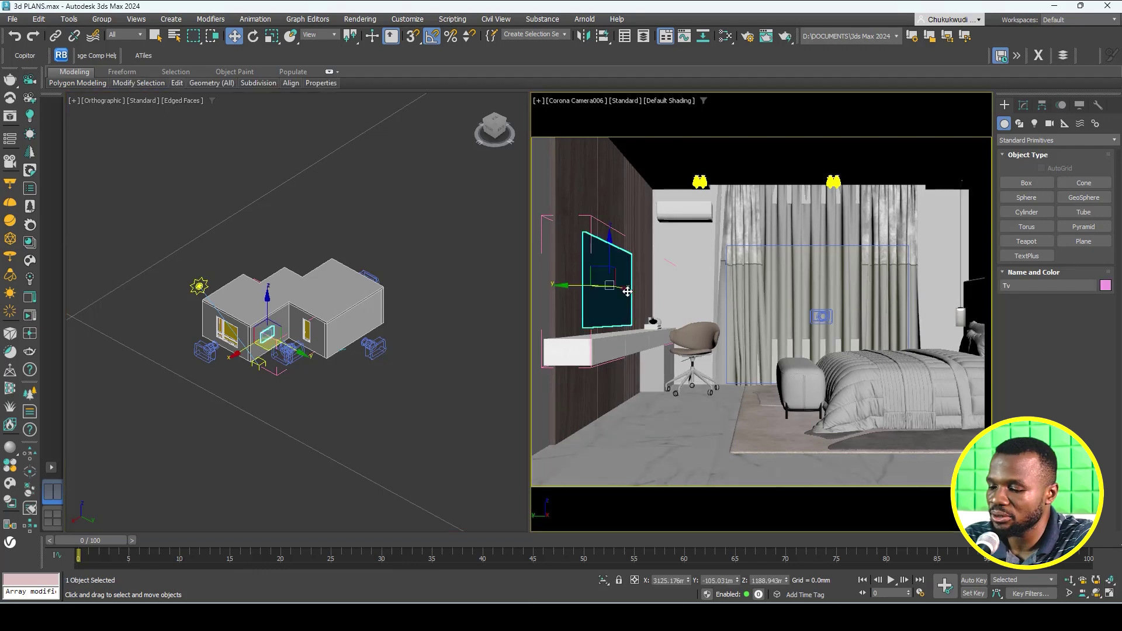
key(p)
scroll(631, 301, down, 10)
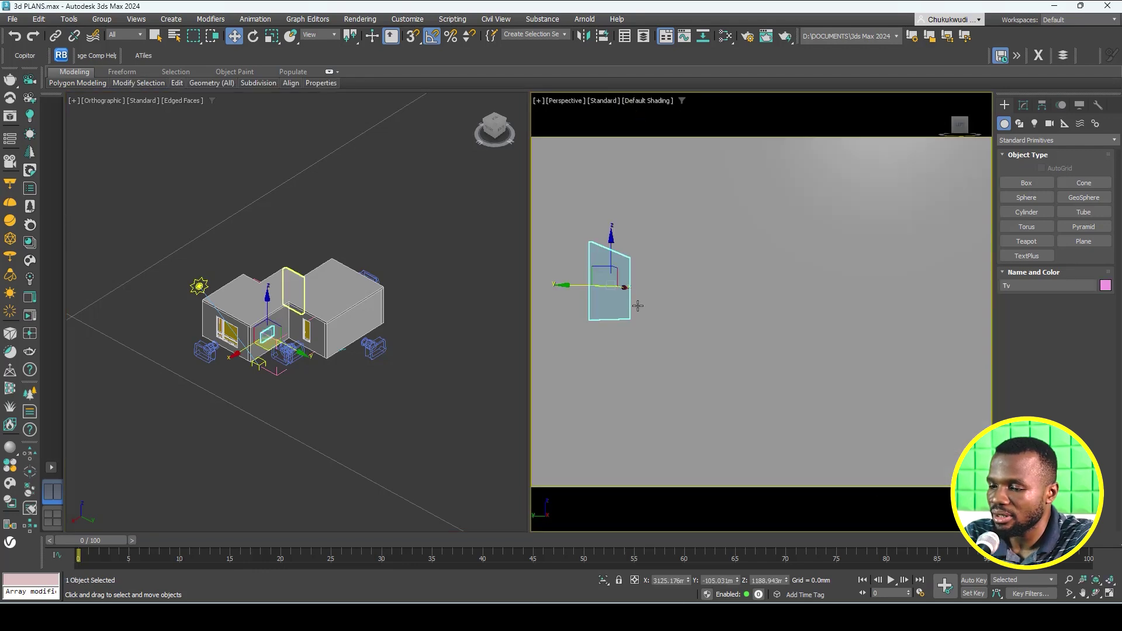
alt+middle_drag(641, 310, 712, 335)
key(t)
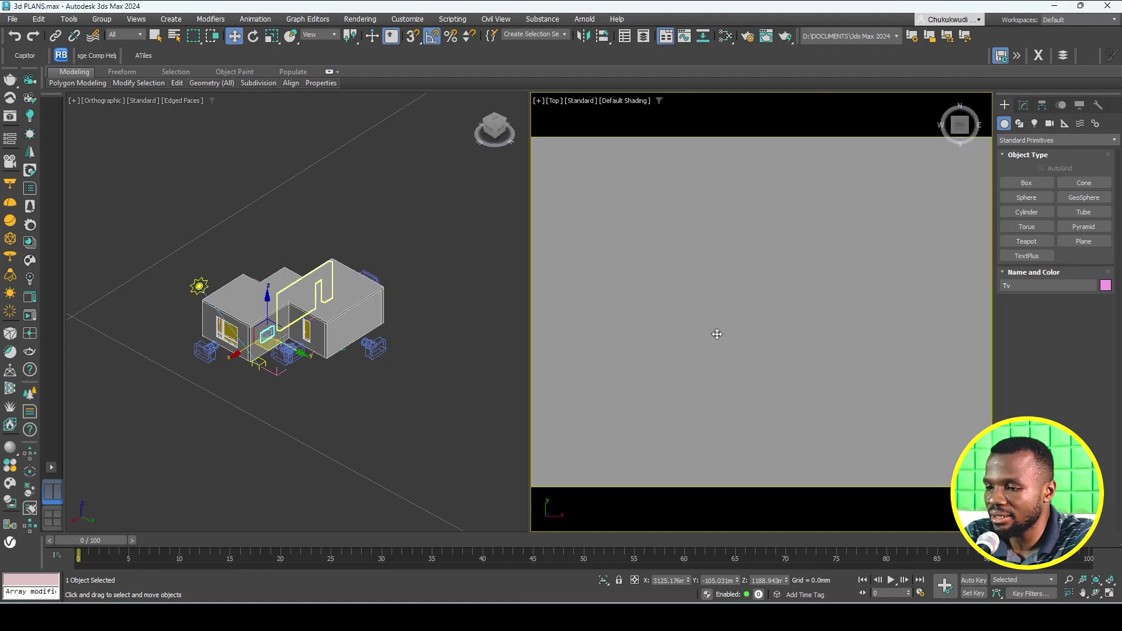
scroll(737, 342, down, 5)
scroll(744, 363, up, 2)
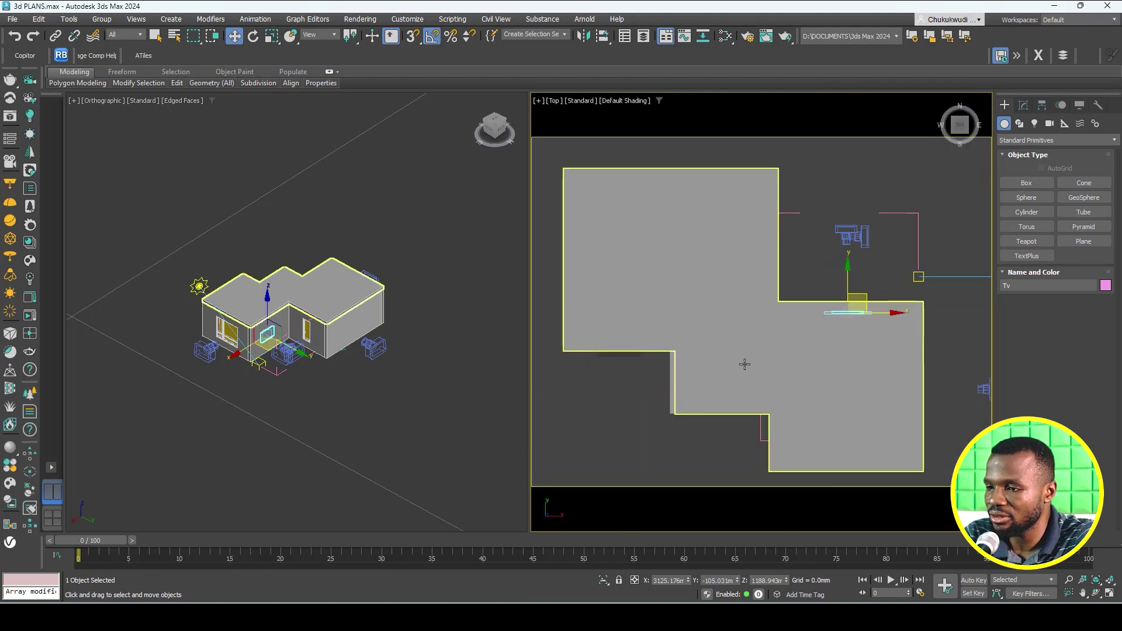
middle_drag(745, 364, 768, 349)
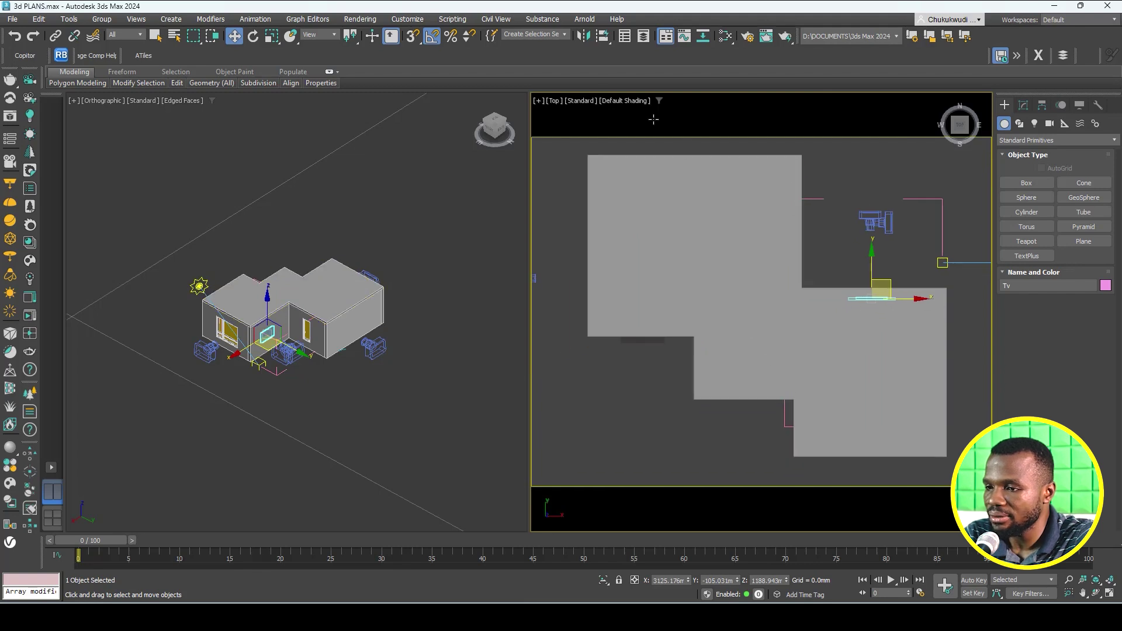
Change the top viewport to Perspective and frame the whole building from above.
click(553, 100)
click(570, 143)
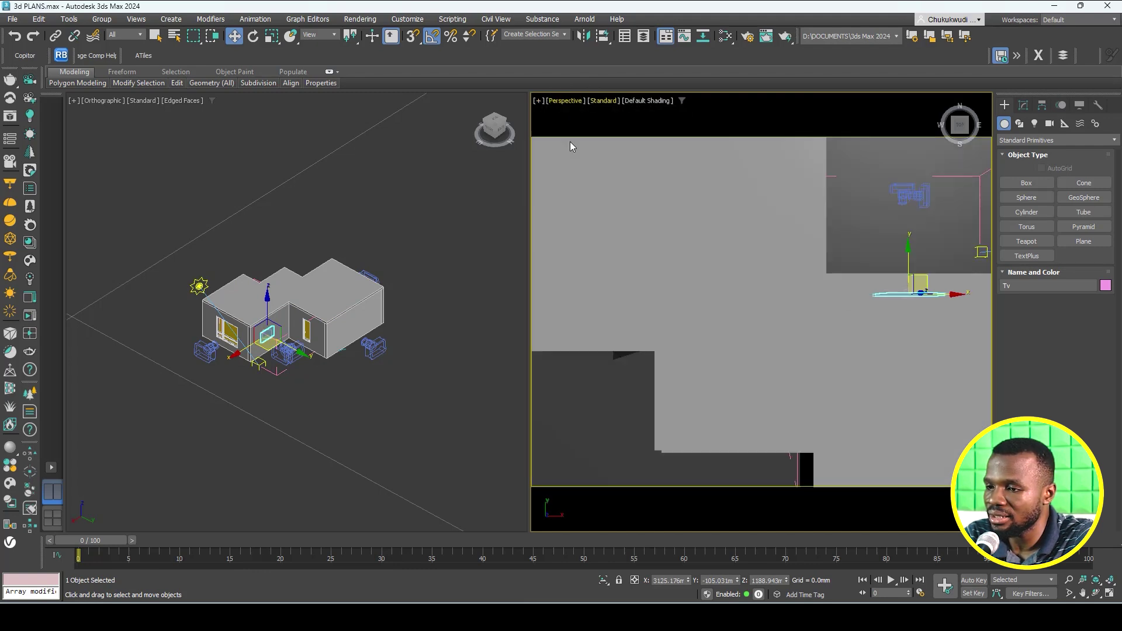
scroll(799, 315, down, 4)
scroll(841, 363, up, 3)
scroll(841, 363, up, 3)
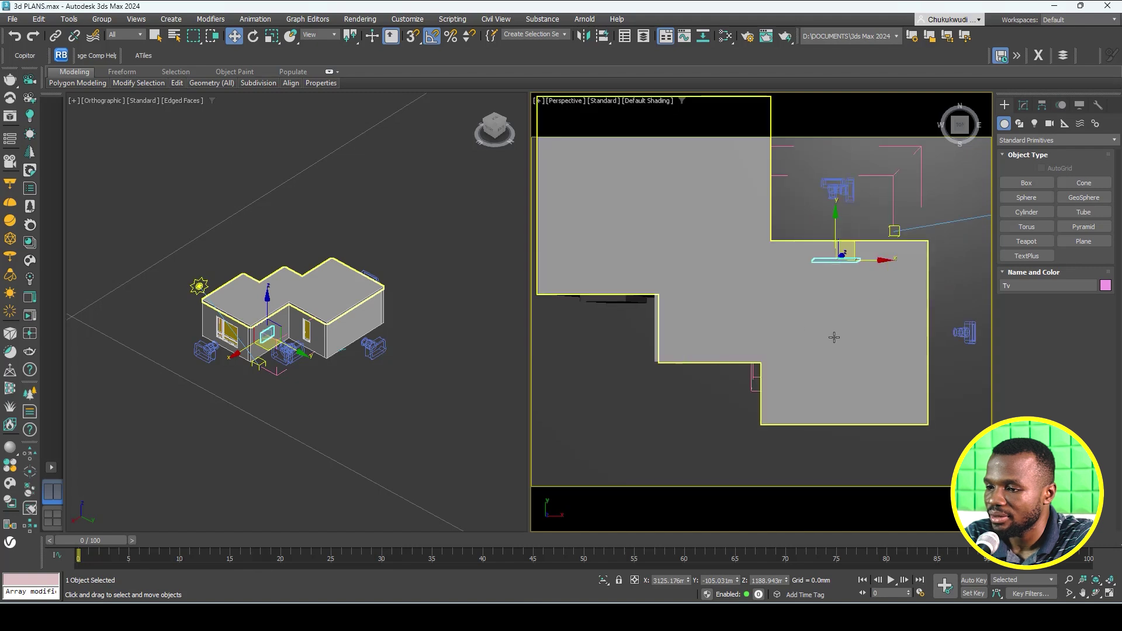
mouse_move(844, 376)
middle_down()
mouse_move(845, 390)
mouse_move(858, 388)
middle_up()
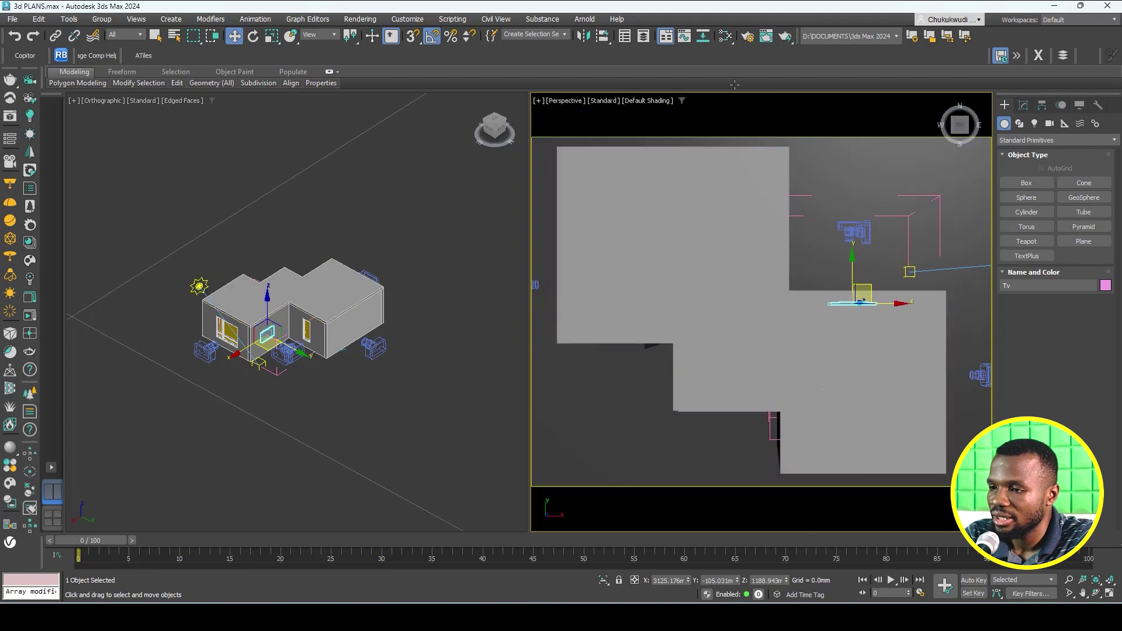
Set the render output size to the HDTV (video) preset in Render Setup.
key(F10)
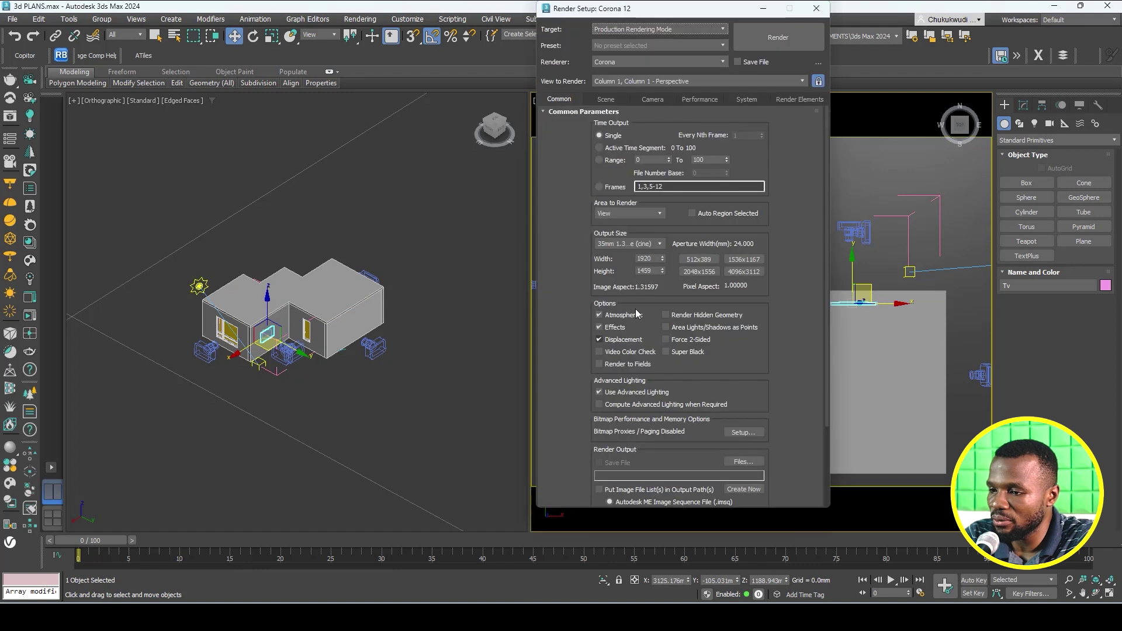
click(637, 245)
click(646, 392)
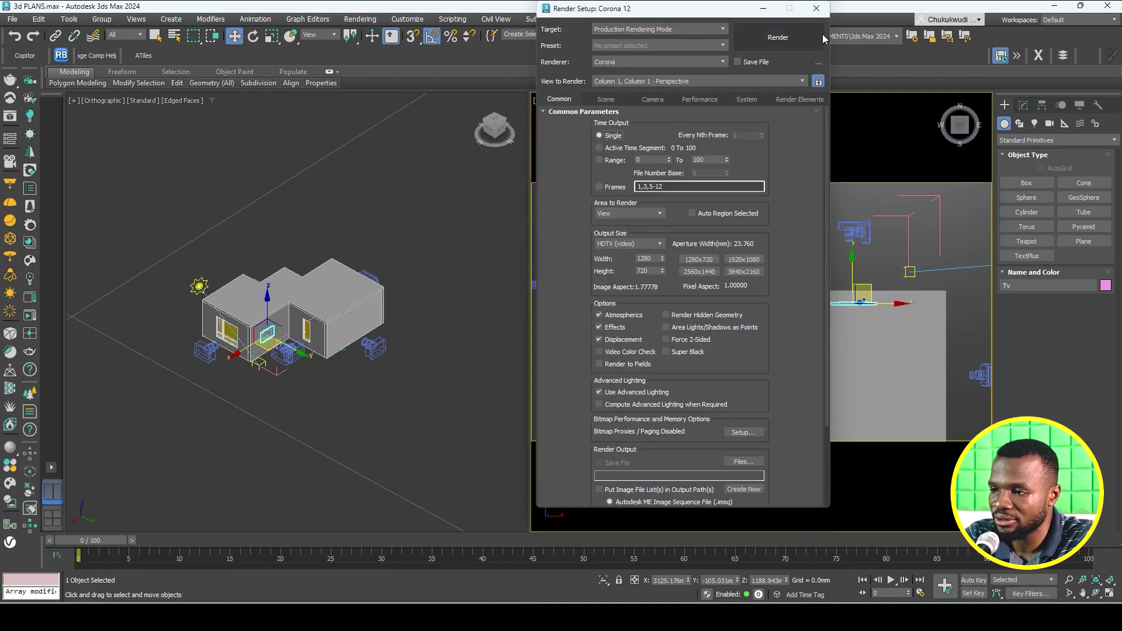
click(816, 8)
Center the building in the perspective view, start a Corona interactive render and reduce the frame buffer window.
scroll(770, 269, down, 3)
middle_drag(769, 267, 766, 290)
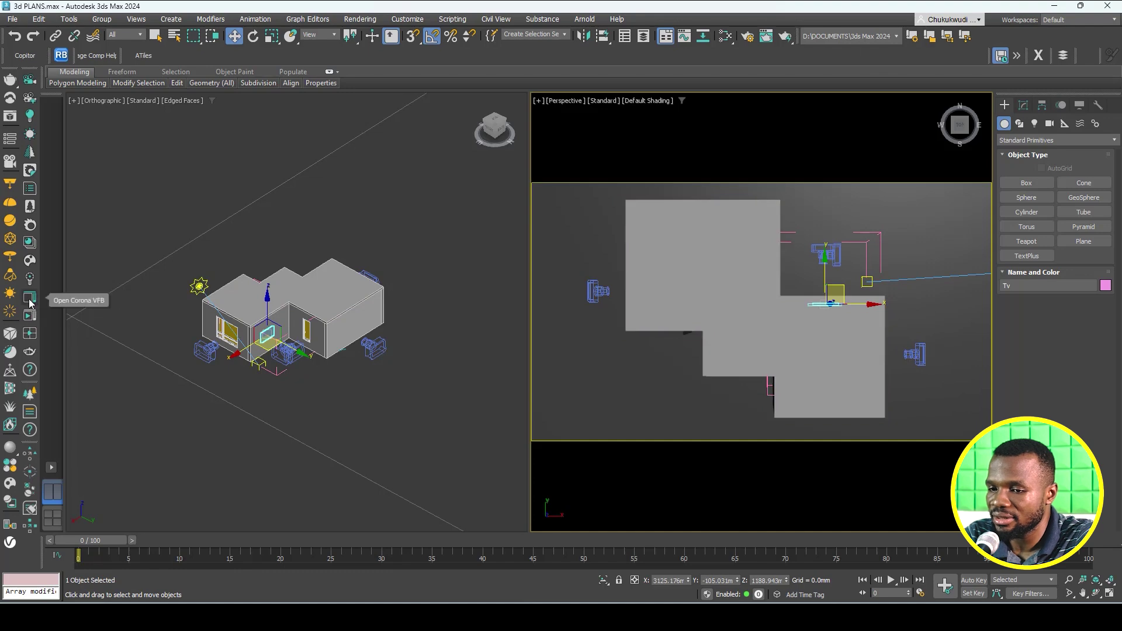
click(30, 297)
click(975, 33)
click(977, 66)
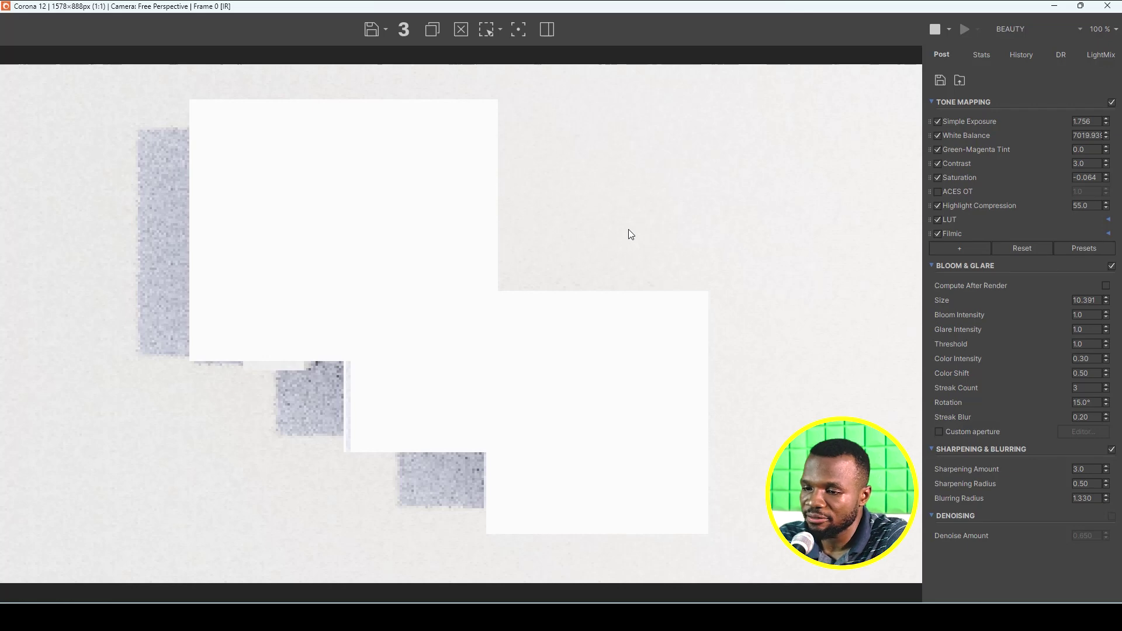
drag(625, 6, 736, 90)
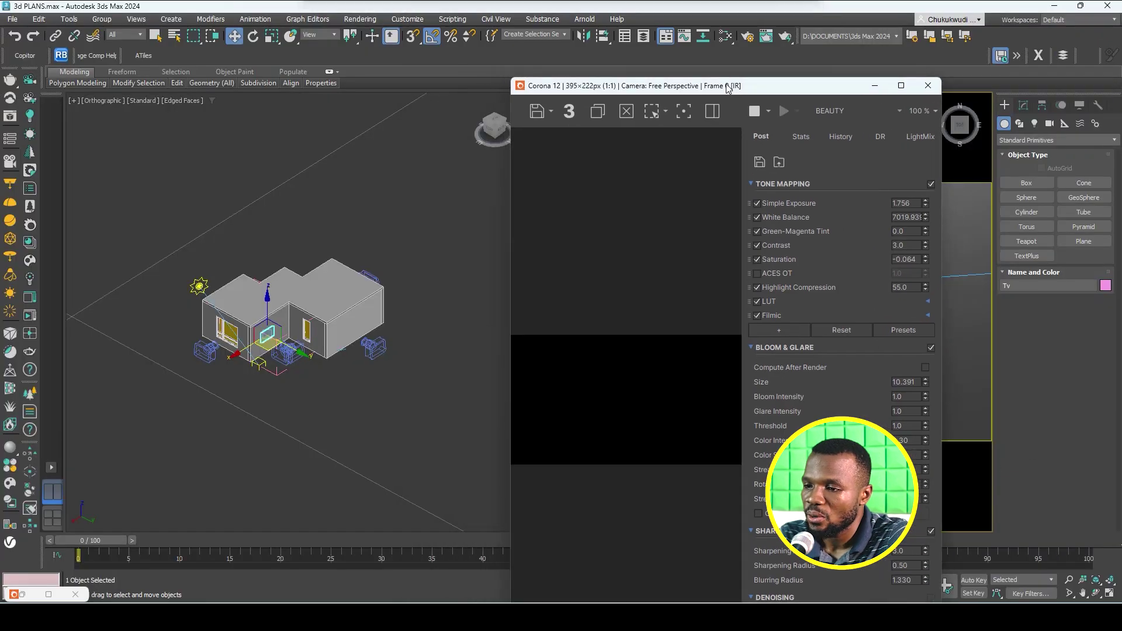
Select the Corona Sun and turn it off.
click(198, 286)
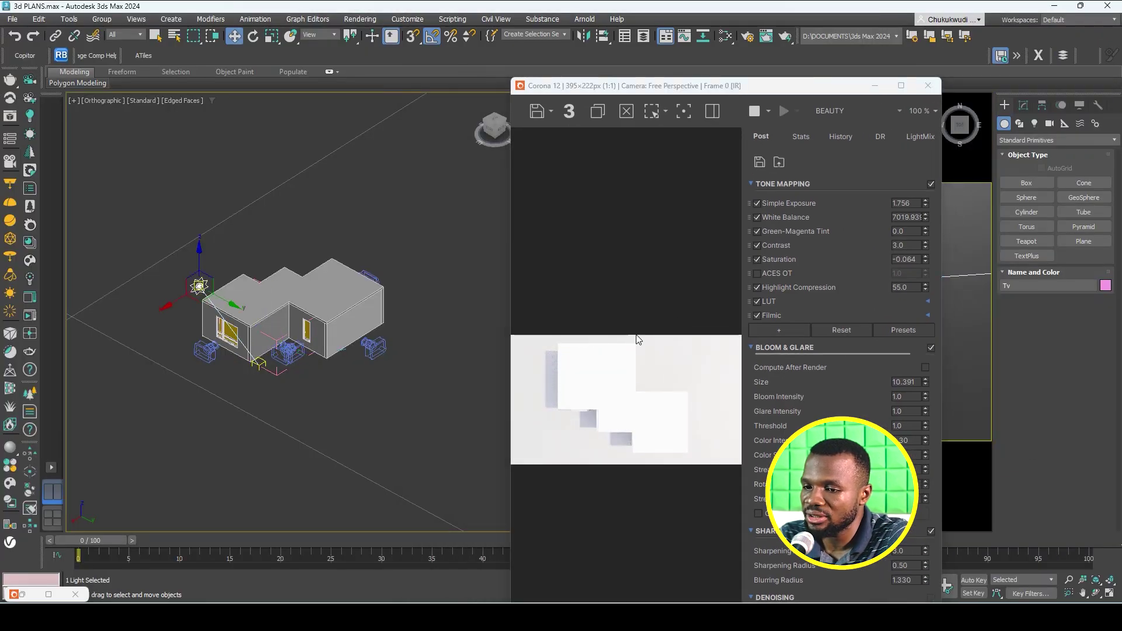
click(1023, 105)
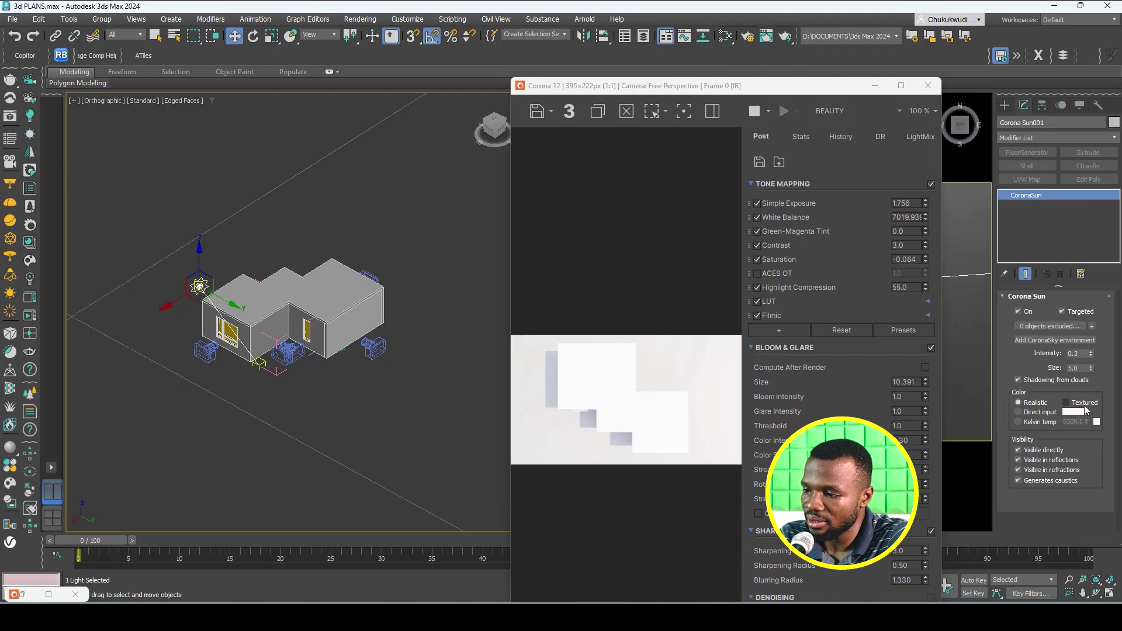
click(1027, 316)
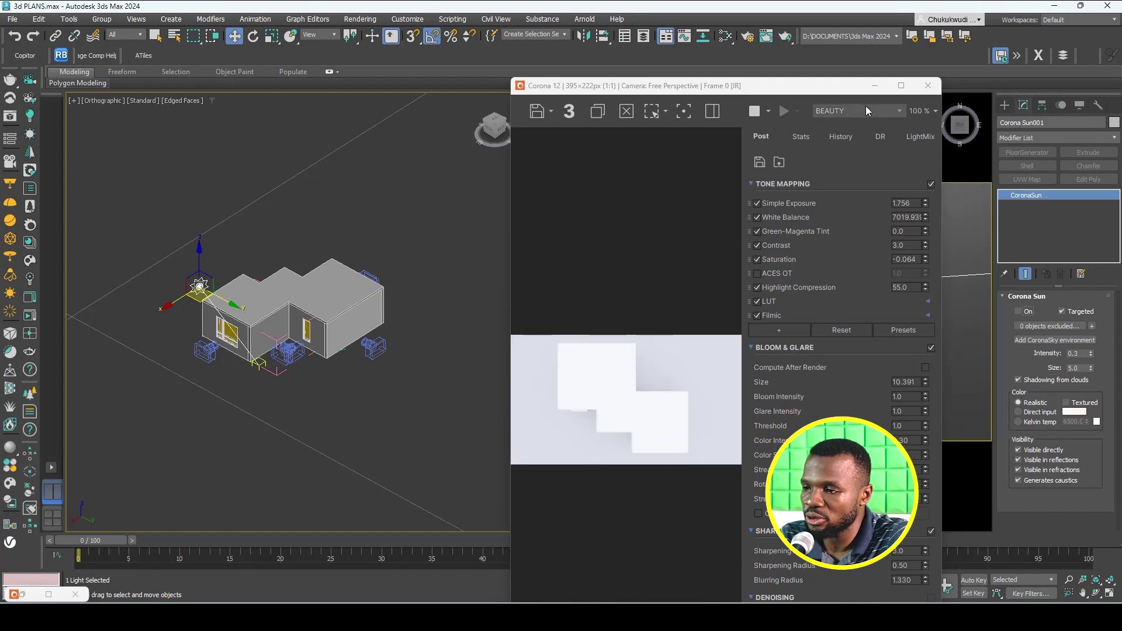
Try Simple Exposure values of -4.0 and 0.3 in the enlarged render window, settle on -0.740 and restore the window size.
click(899, 86)
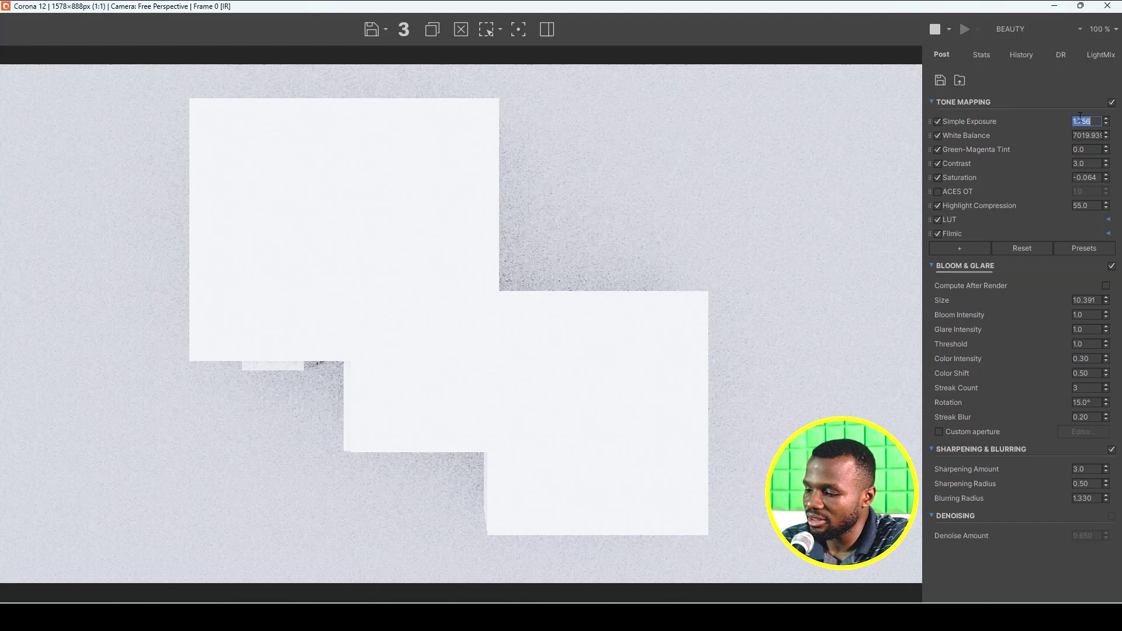
key(Return)
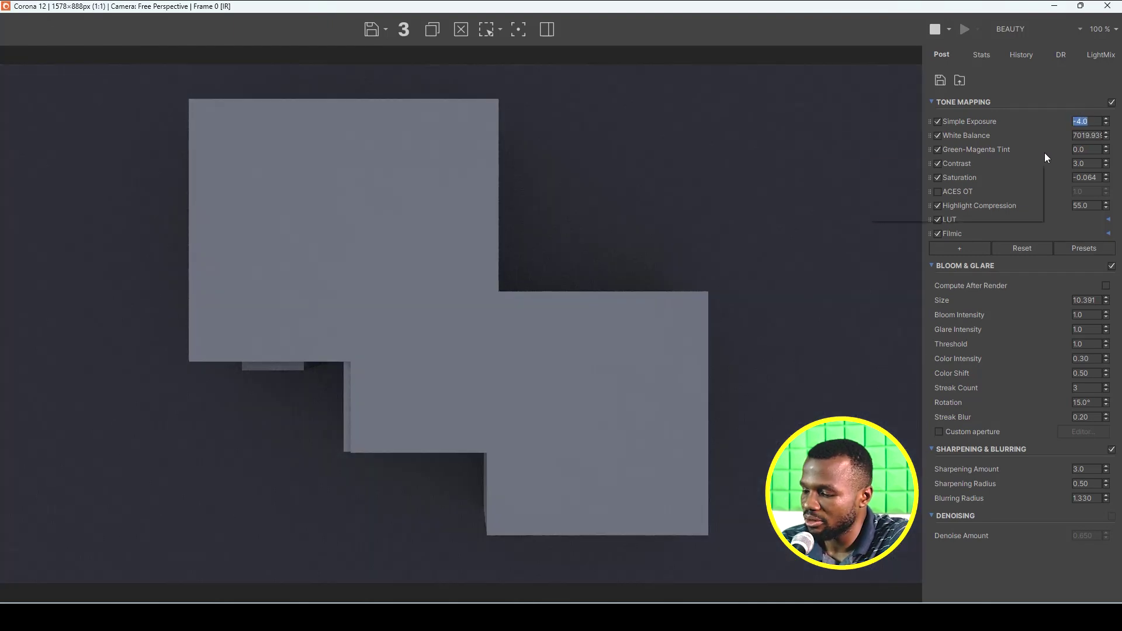
text(0.3)
key(Return)
scroll(547, 243, down, 1)
scroll(548, 244, up, 1)
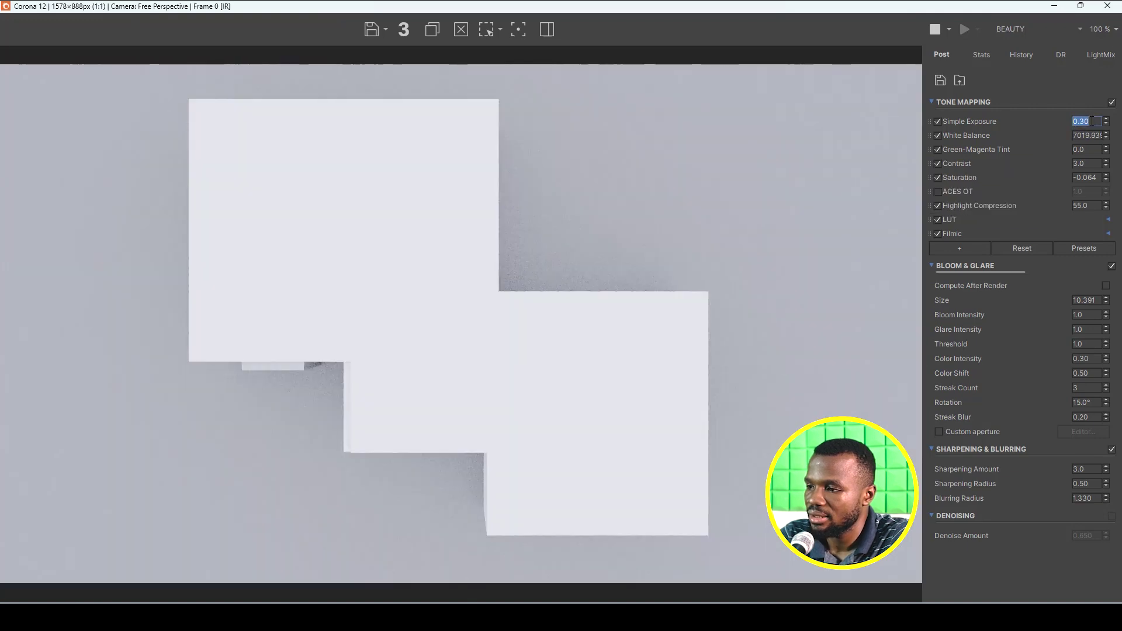
drag(1111, 104, 1114, 273)
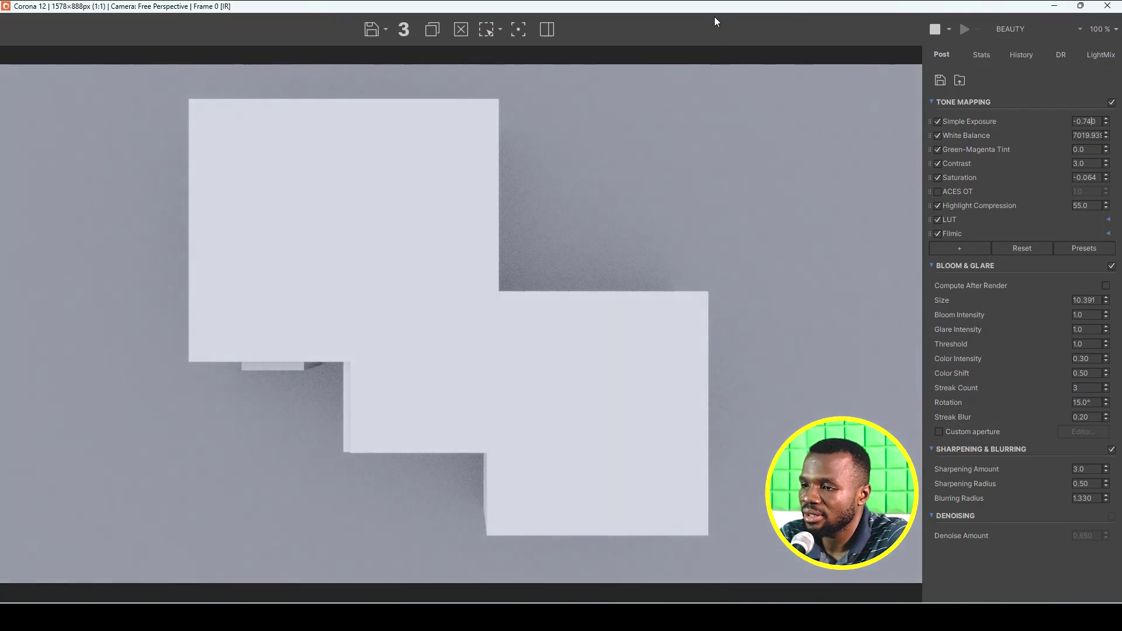
double_click(730, 6)
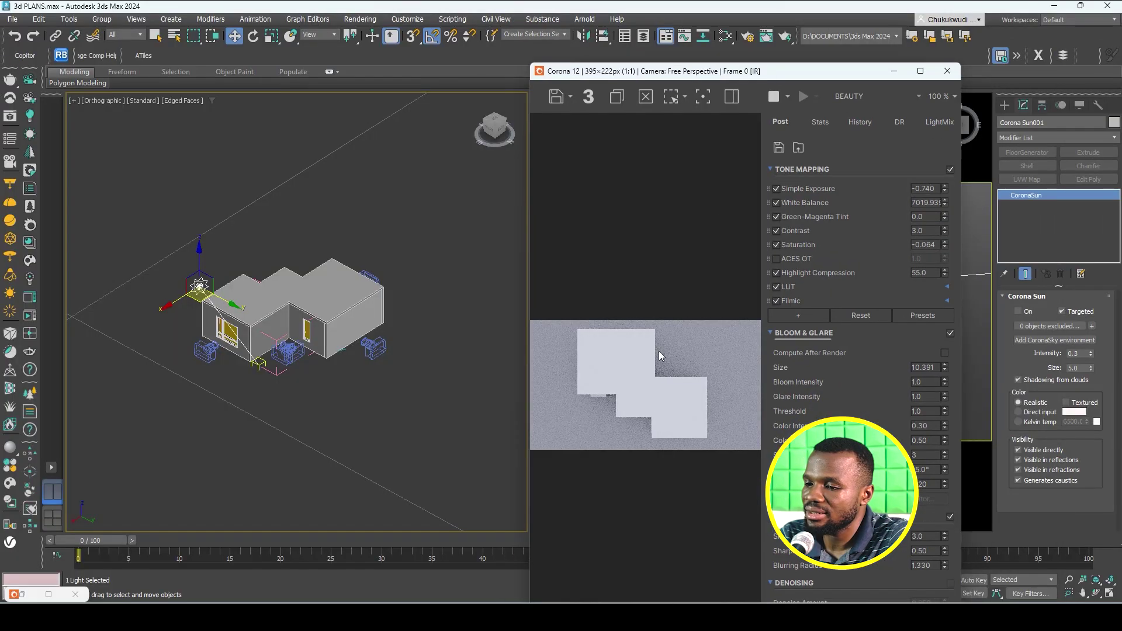
Move the render window aside to clear the building in the orthographic view.
click(314, 320)
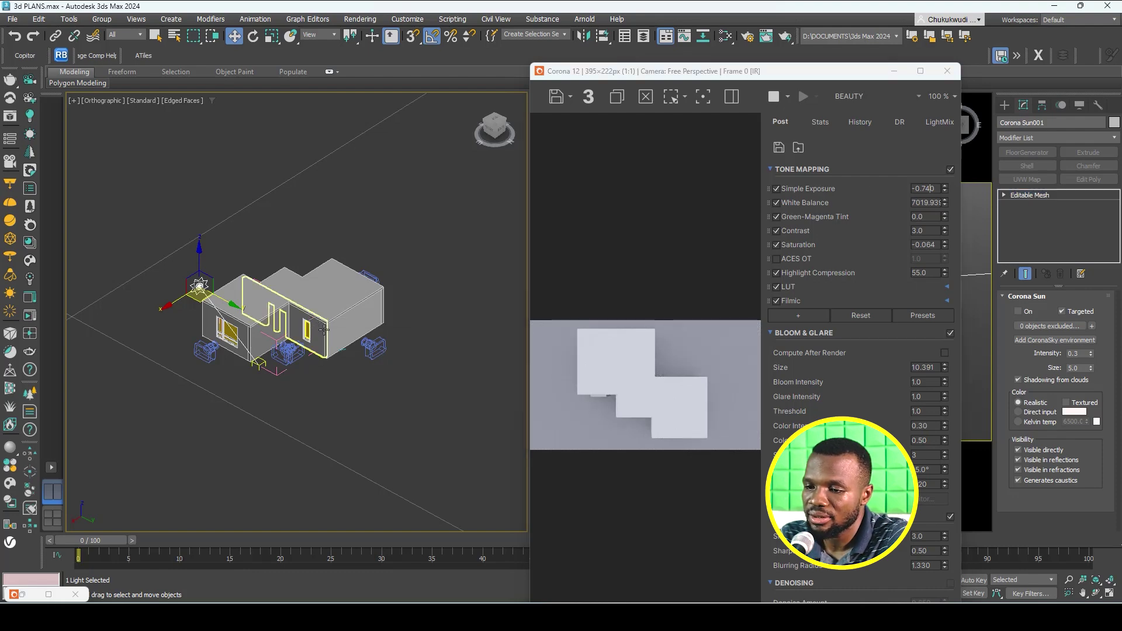
scroll(327, 399, up, 3)
click(274, 402)
scroll(234, 403, up, 4)
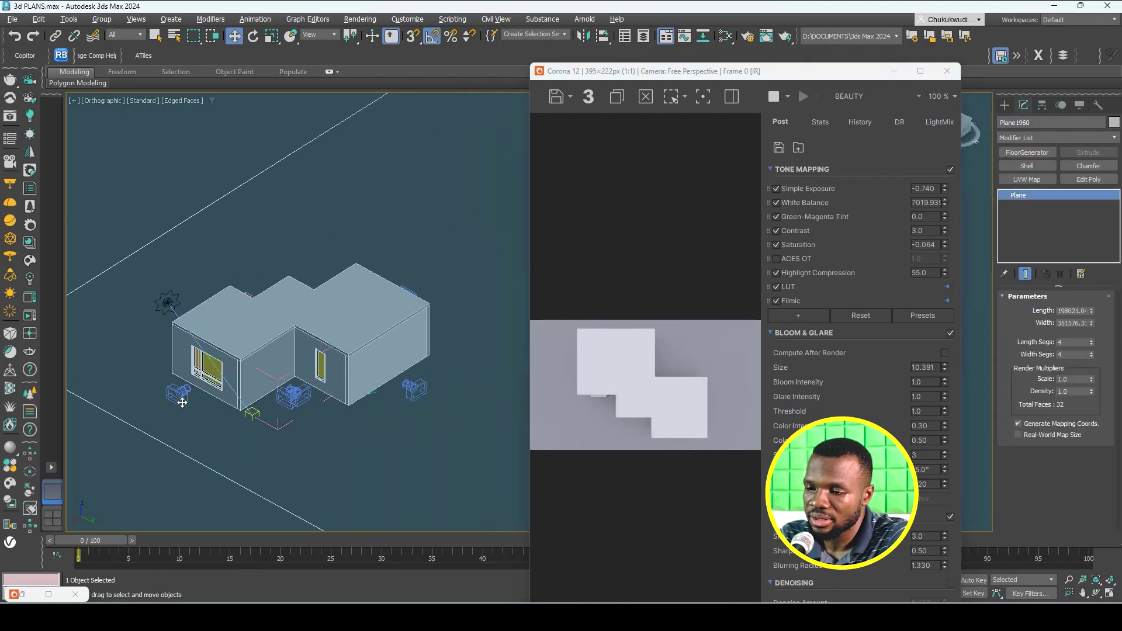
drag(678, 70, 848, 64)
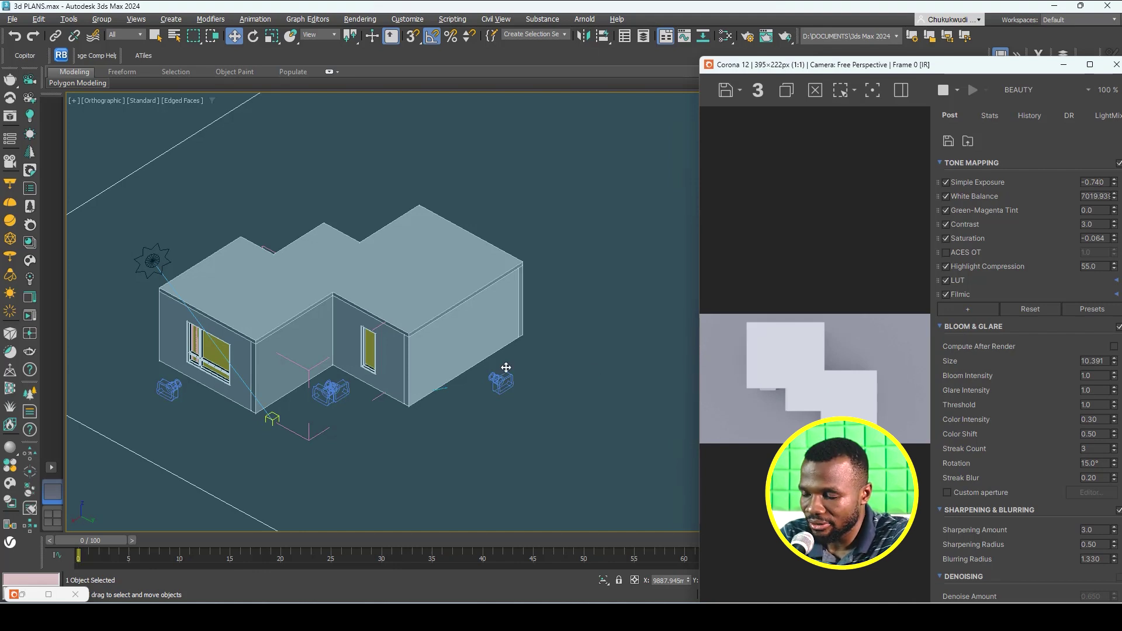
Try hiding the roof slab and the ceiling beneath it to expose the interior in the render, and unhide all objects.
click(372, 262)
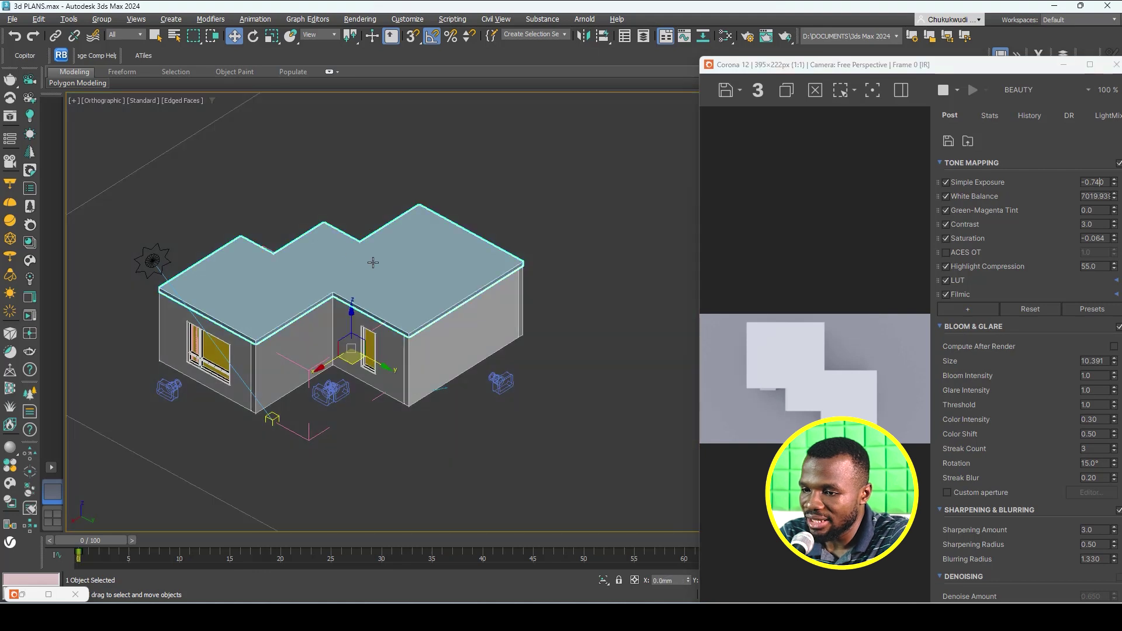
right_click(373, 262)
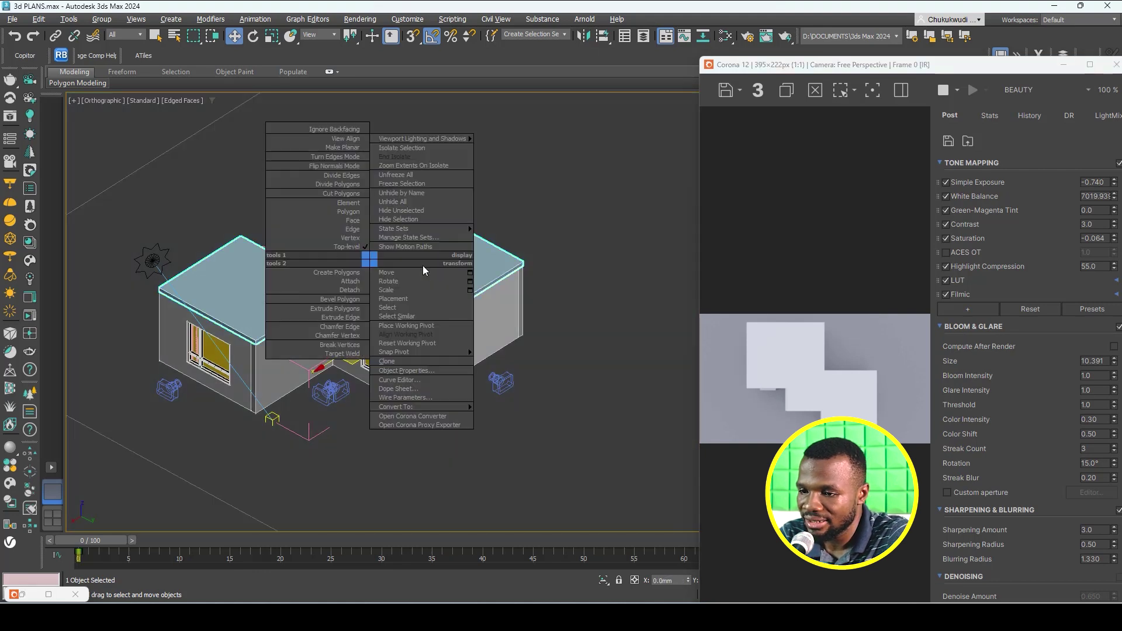
click(415, 223)
scroll(374, 281, up, 3)
click(402, 270)
right_click(404, 271)
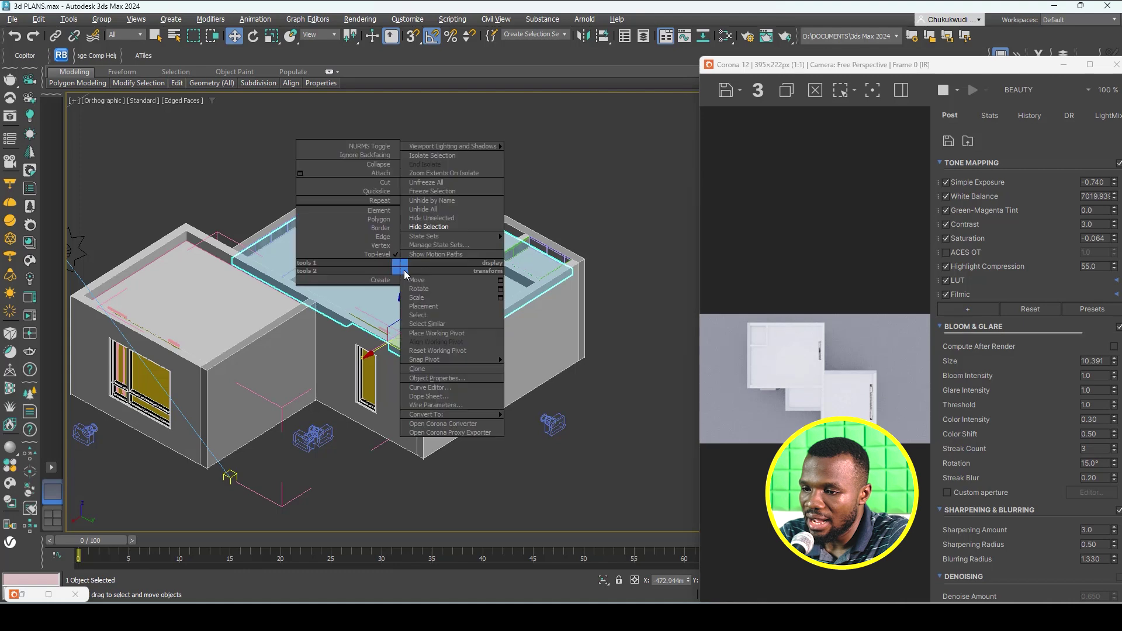
click(447, 233)
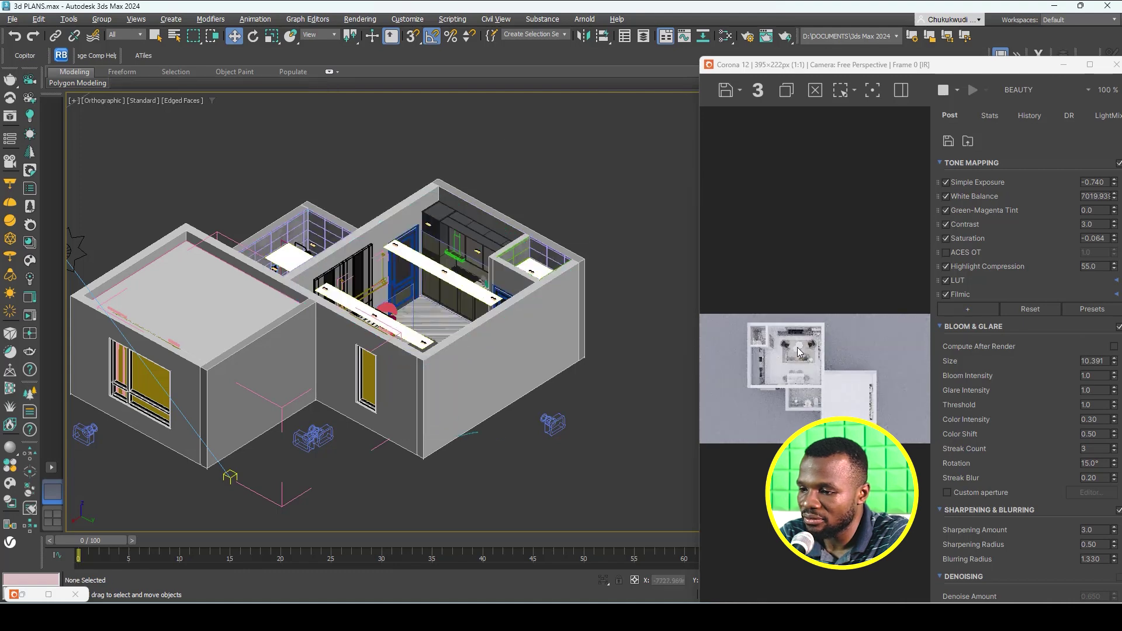
scroll(797, 350, up, 2)
scroll(820, 352, down, 1)
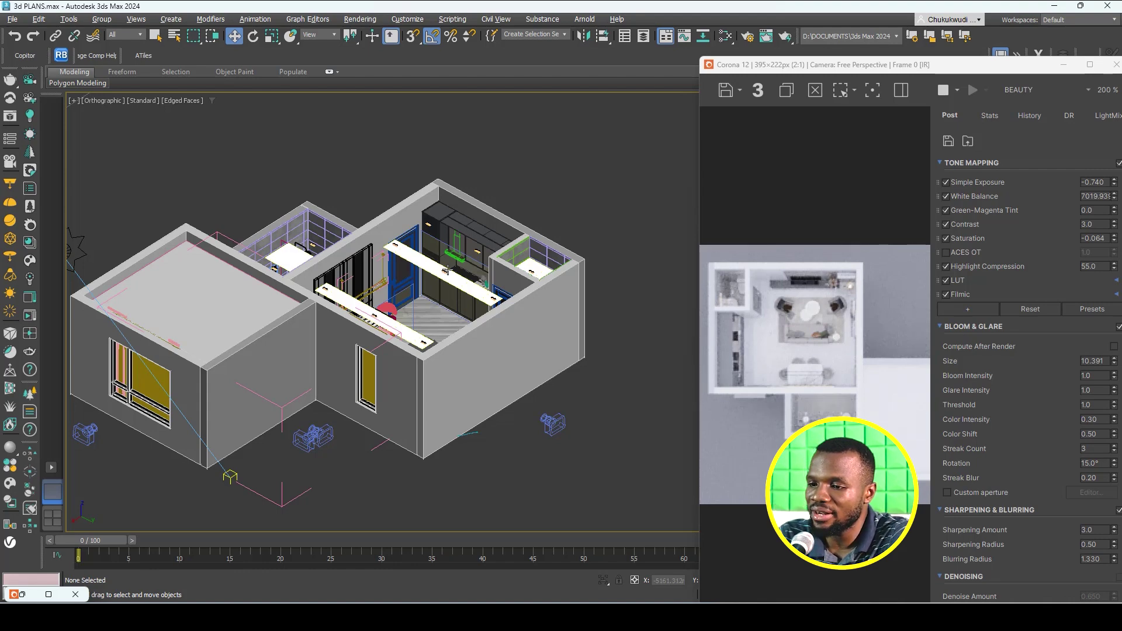
right_click(456, 149)
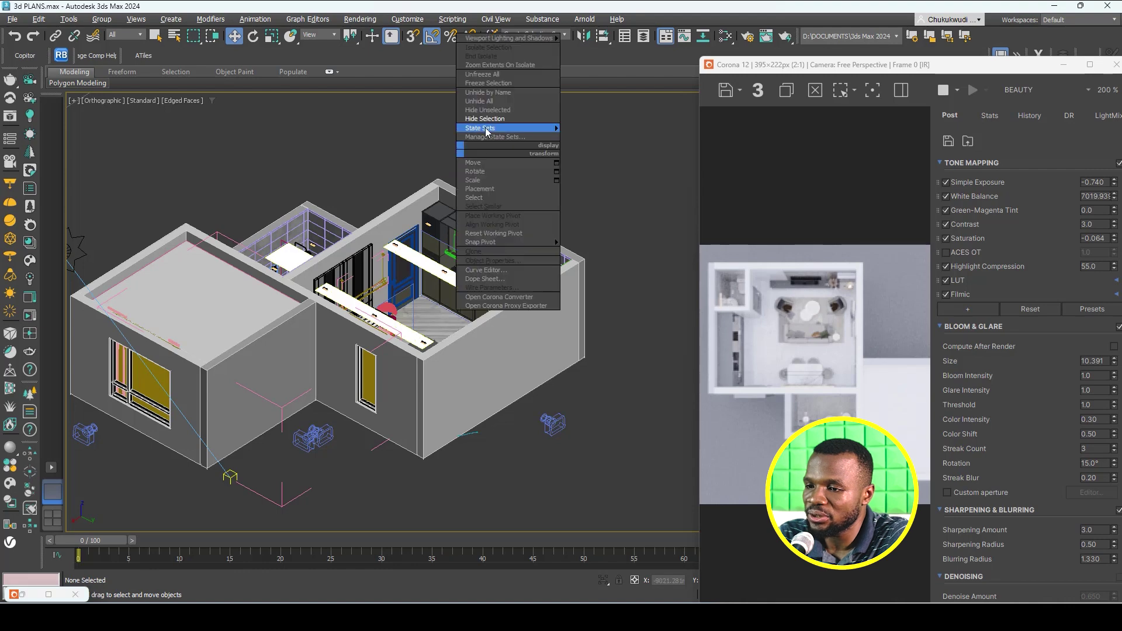
click(490, 102)
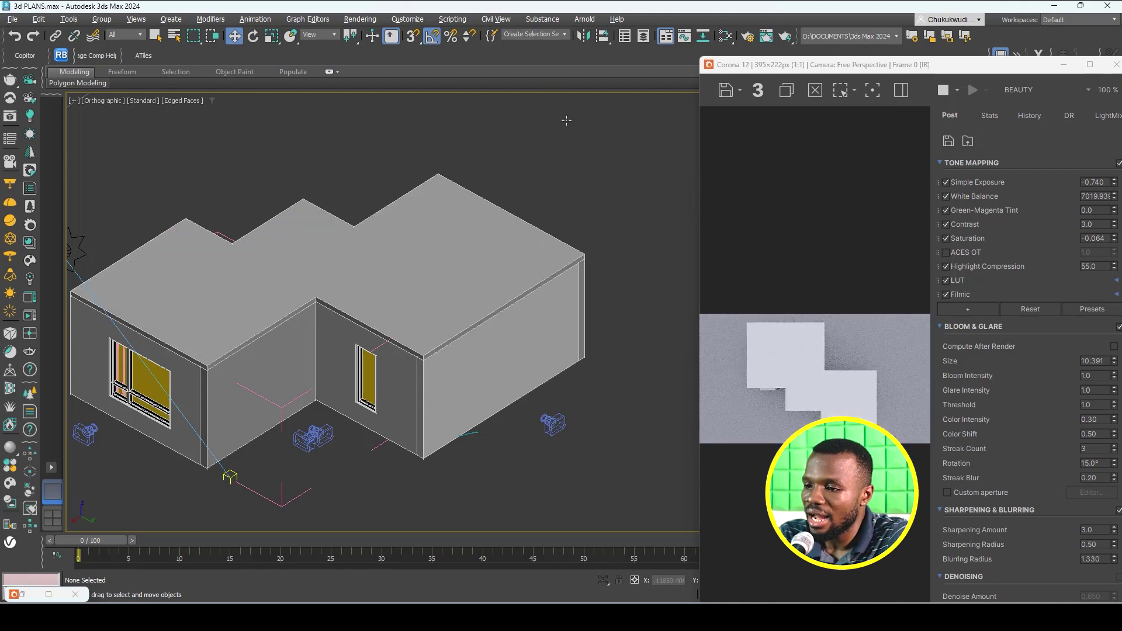
Add a CoronaSlicerMtl node in the Slate Material Editor and move the editor clear of the building.
click(725, 36)
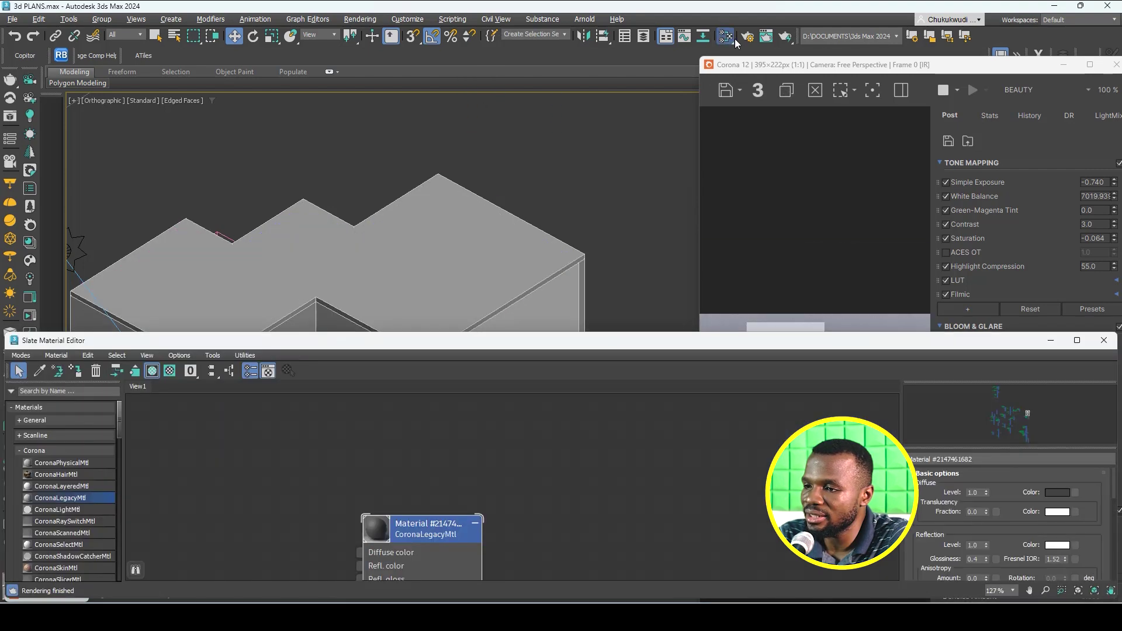
drag(424, 337, 528, 155)
scroll(441, 255, down, 3)
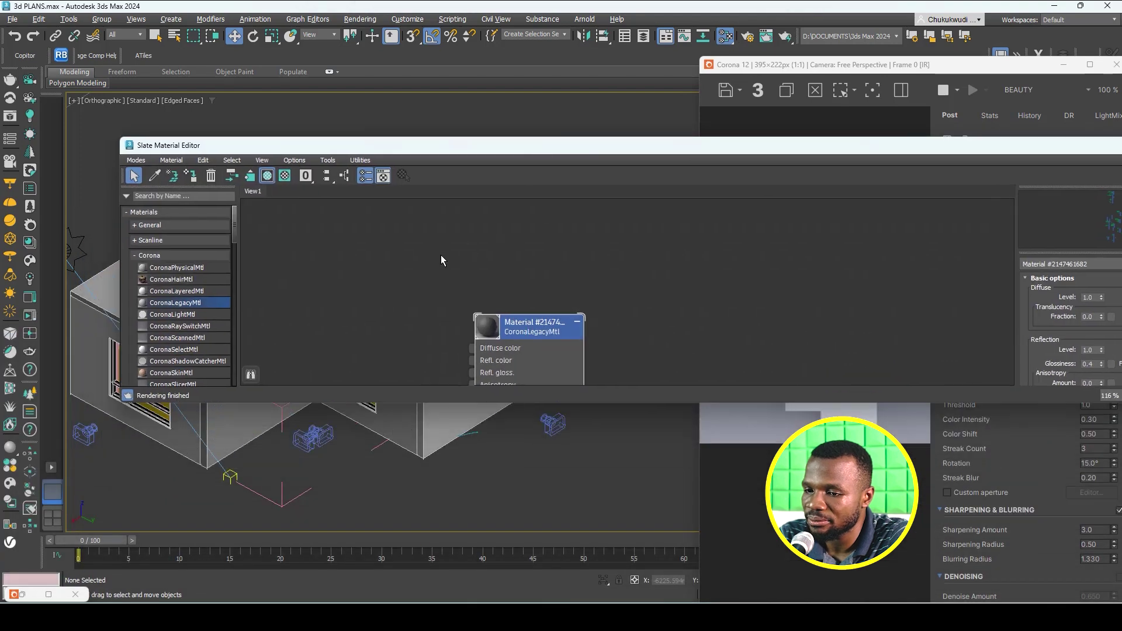
middle_drag(437, 304, 526, 239)
scroll(206, 328, down, 2)
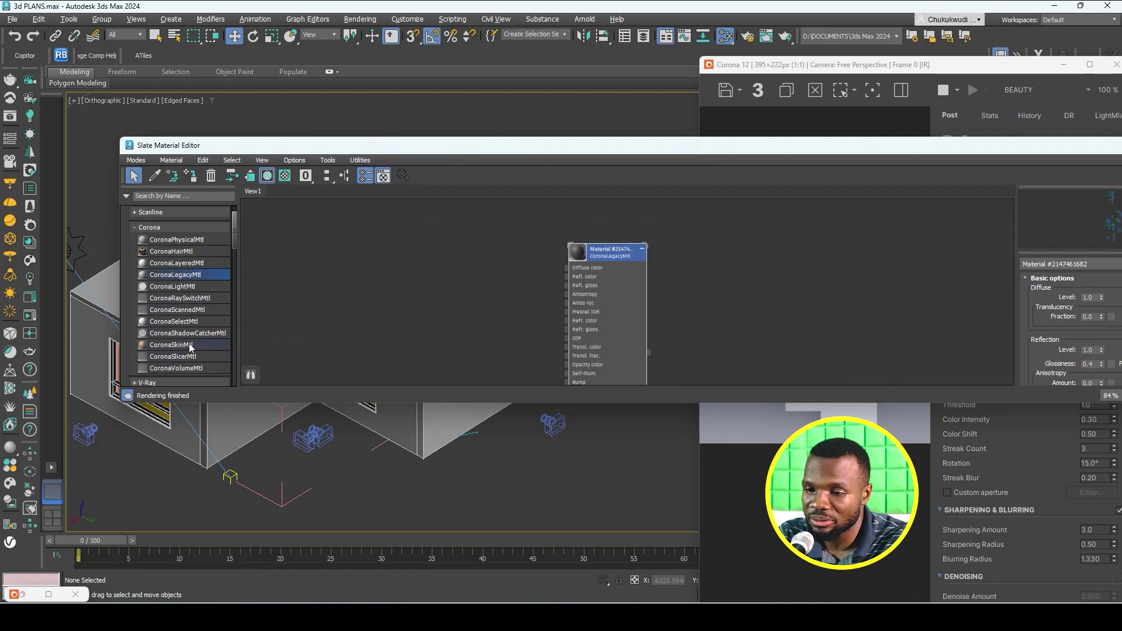
drag(183, 361, 444, 250)
scroll(444, 250, up, 3)
drag(449, 152, 559, 421)
scroll(301, 225, down, 4)
Stop the interactive render and minimize the frame buffer, with the viewport set to top view.
key(t)
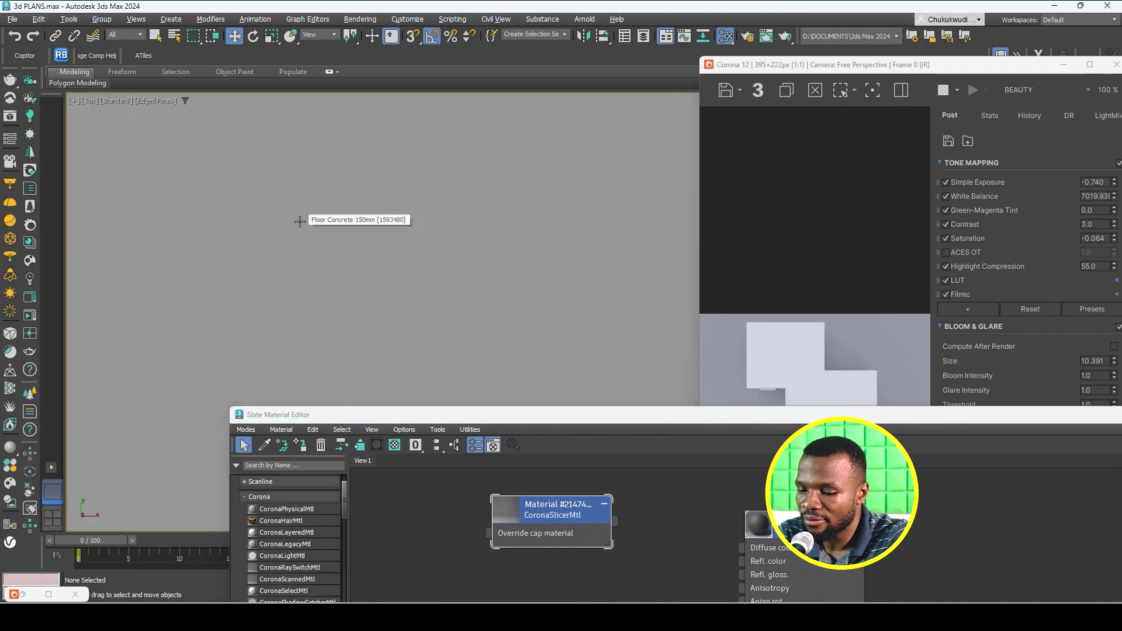
scroll(357, 241, down, 5)
scroll(358, 241, up, 5)
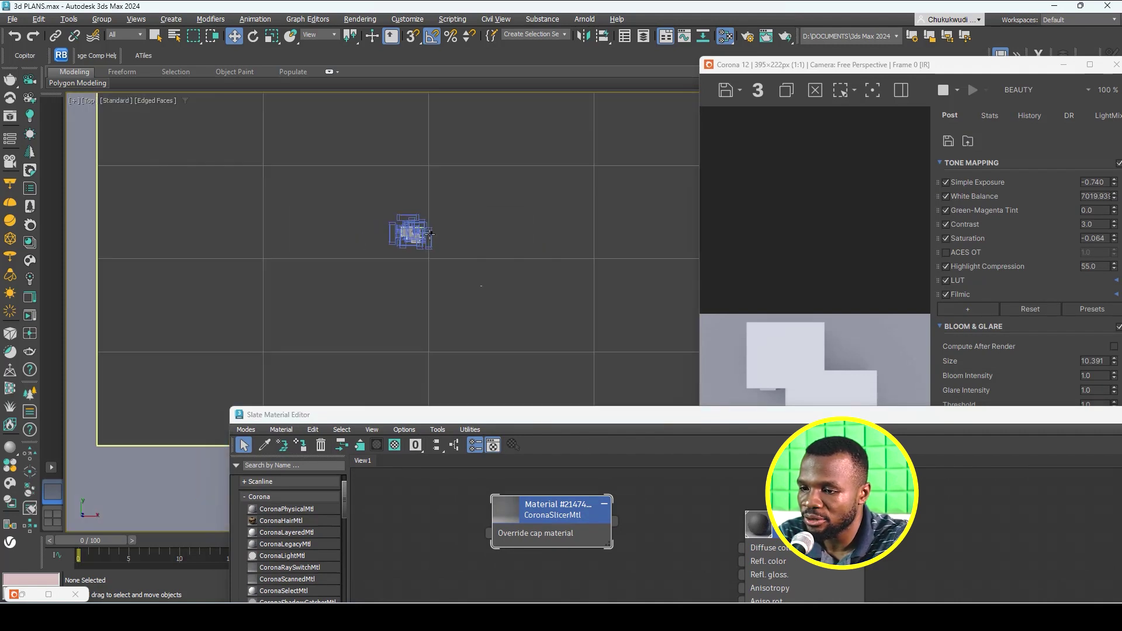
click(942, 89)
drag(1006, 68, 658, 119)
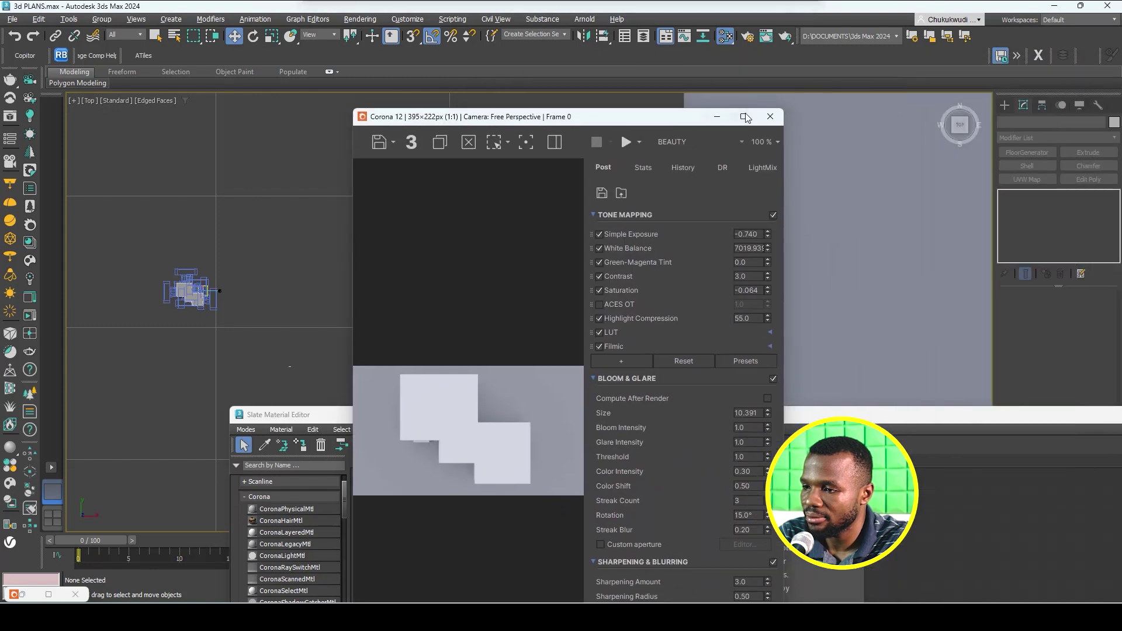
click(722, 116)
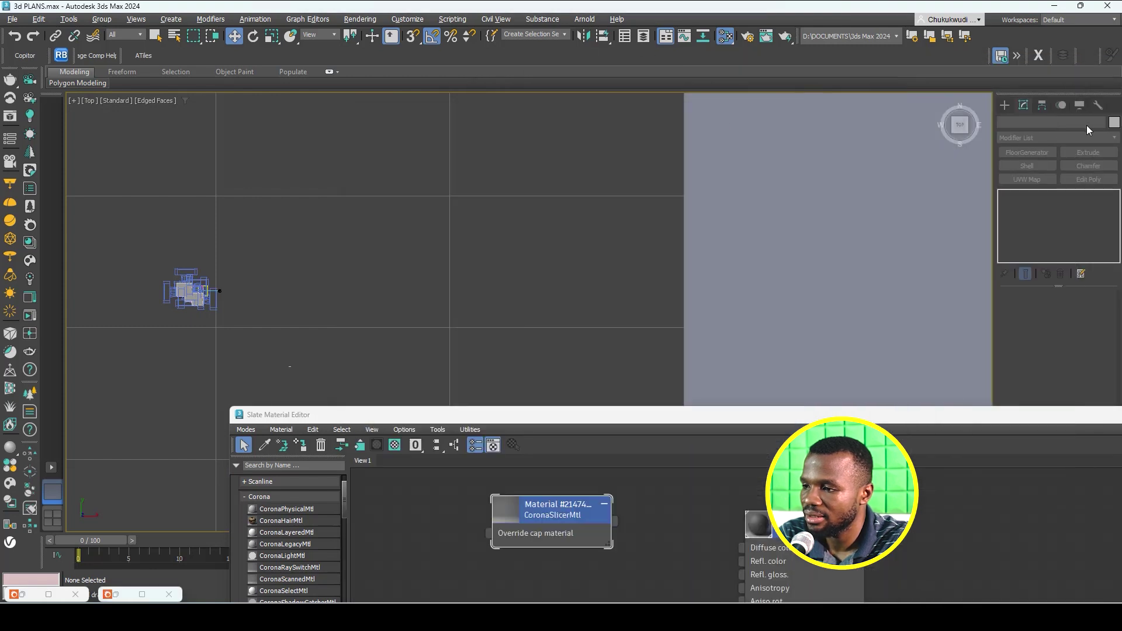
Create a box enclosing the whole building, about 12098 mm long, 14580 mm wide and 5041 mm high.
click(1008, 104)
click(1034, 186)
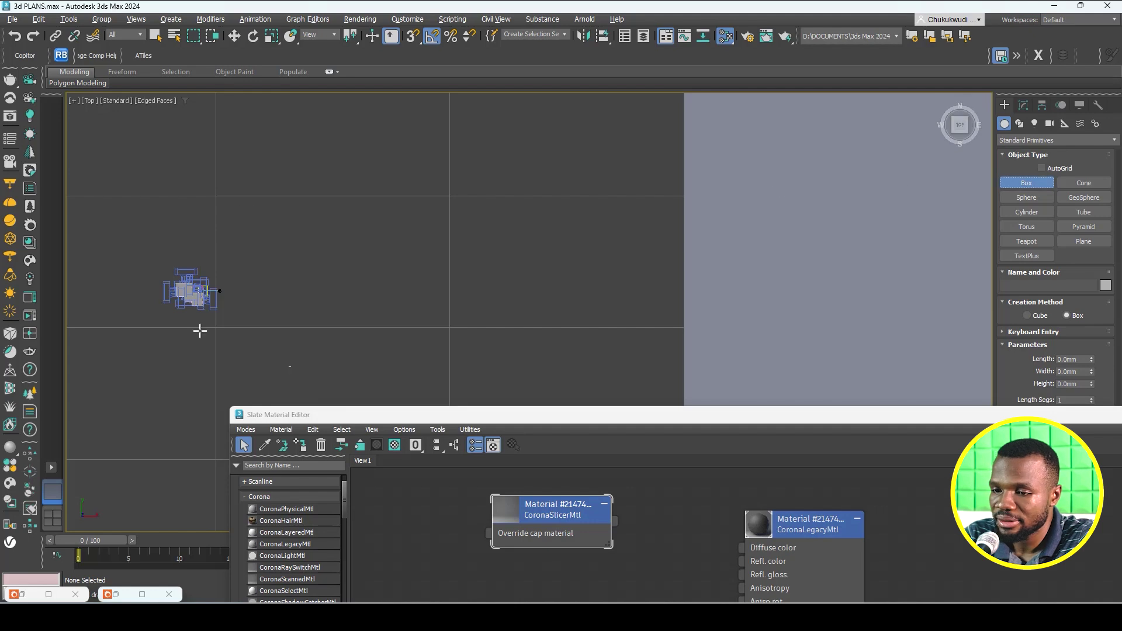
scroll(218, 319, up, 5)
drag(207, 227, 317, 319)
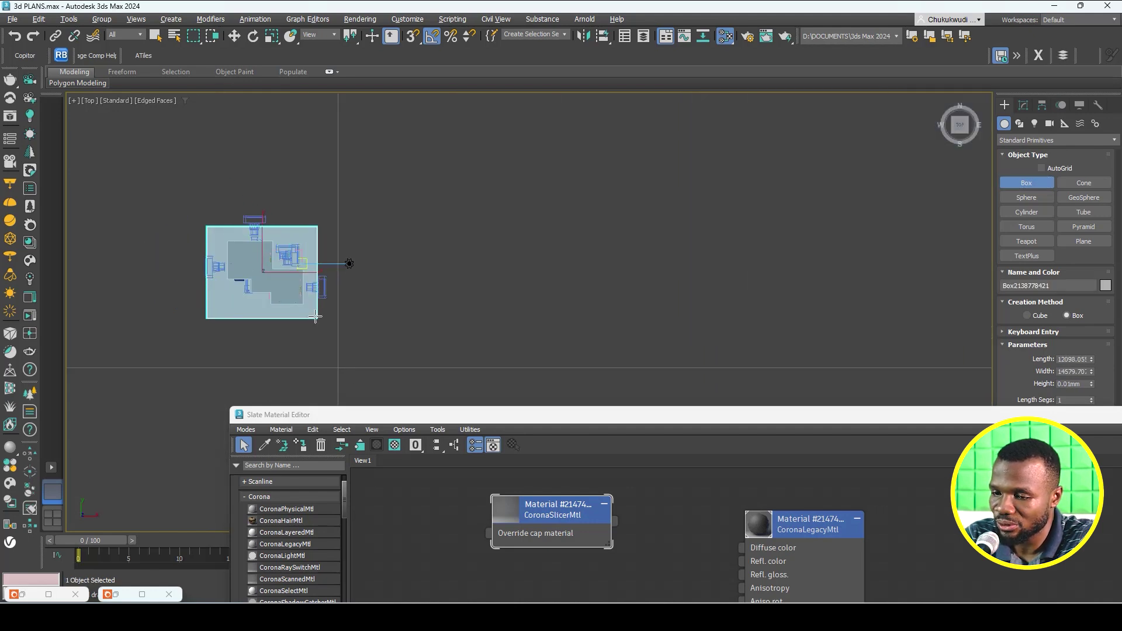
alt+middle_drag(317, 319, 381, 263)
scroll(381, 261, down, 3)
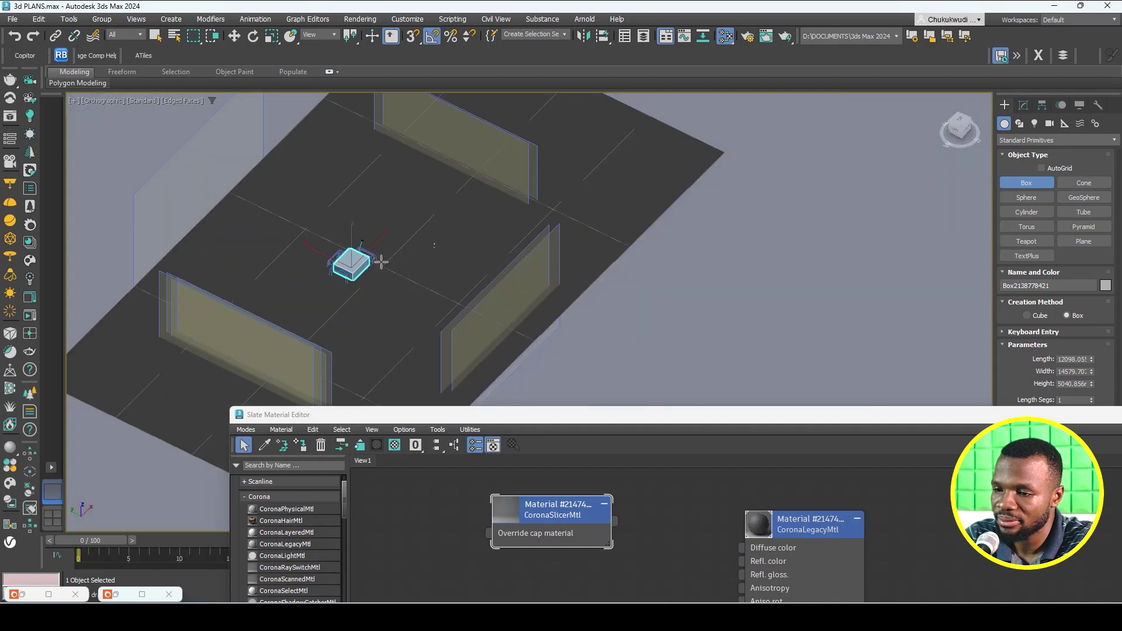
scroll(373, 268, up, 4)
Raise the box in a left wireframe view to about Z 2411 mm, so its underside crosses the walls below the ceiling.
key(w)
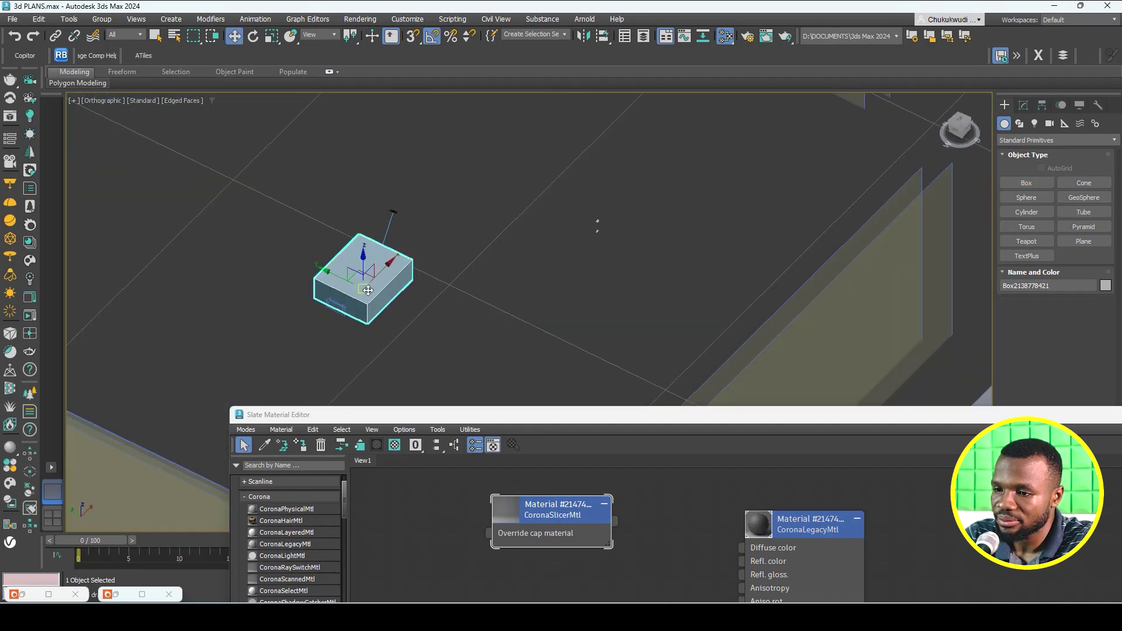
scroll(367, 289, up, 4)
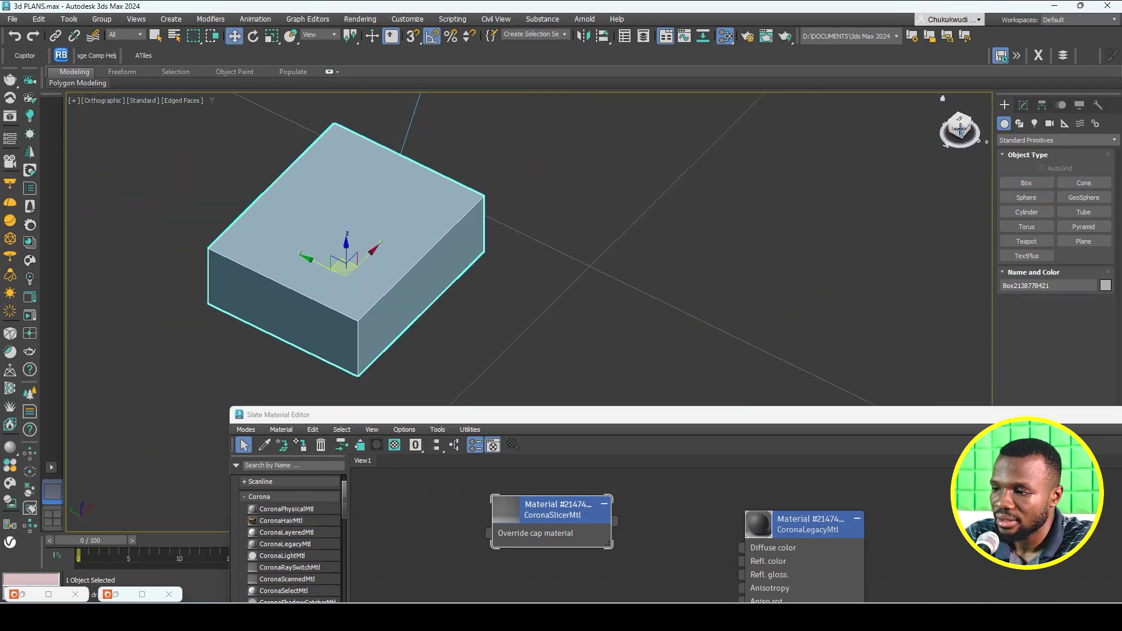
click(959, 132)
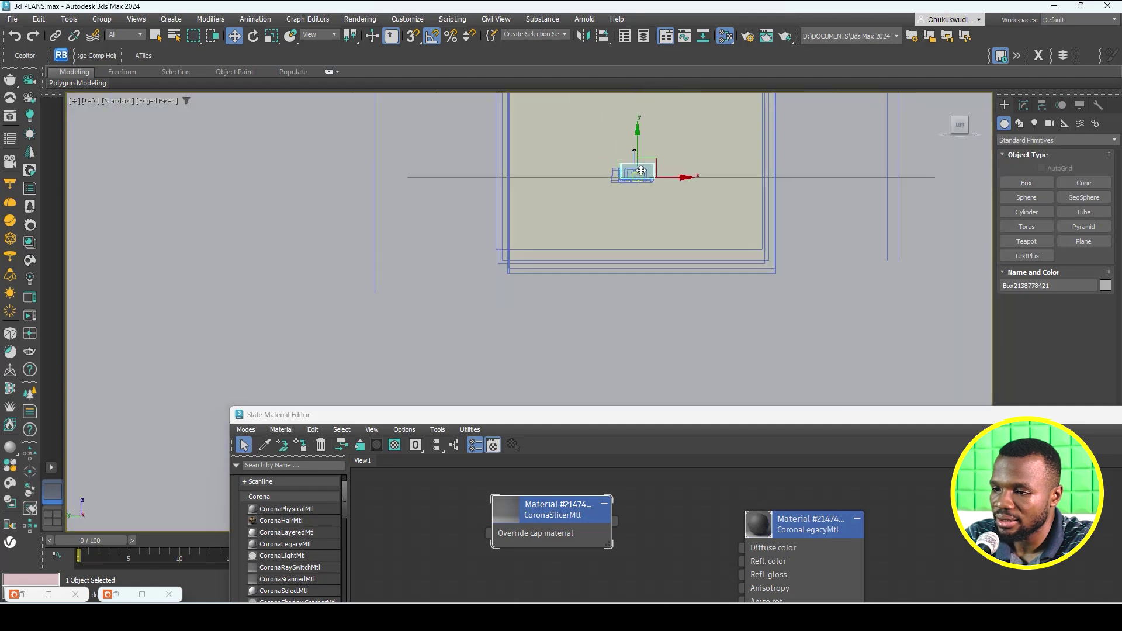
scroll(640, 177, up, 5)
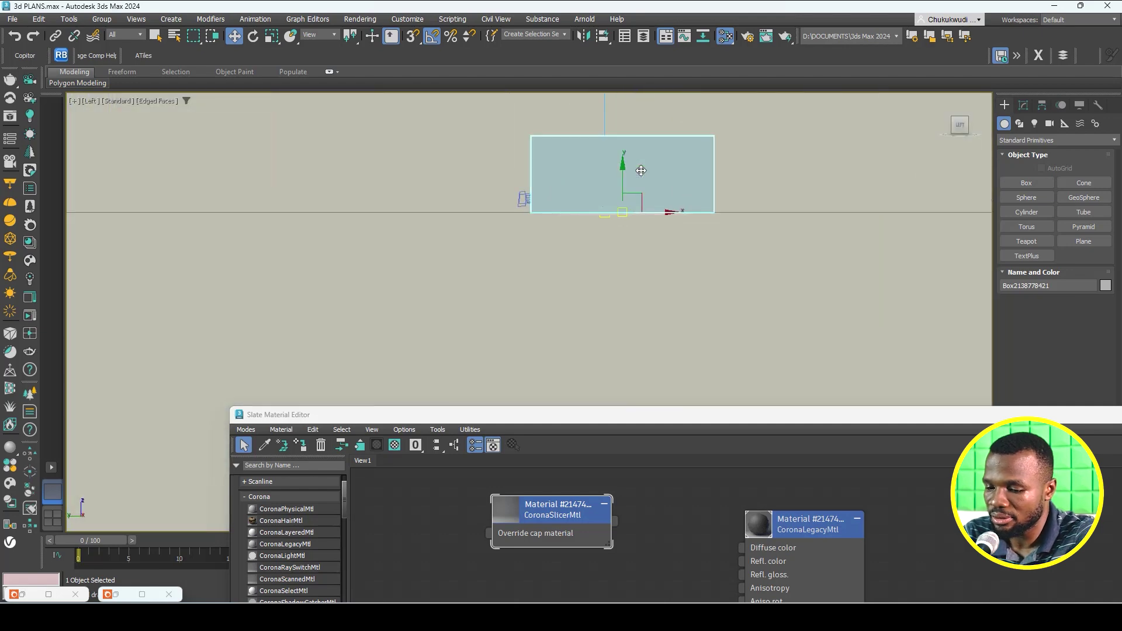
key(F3)
scroll(620, 187, up, 4)
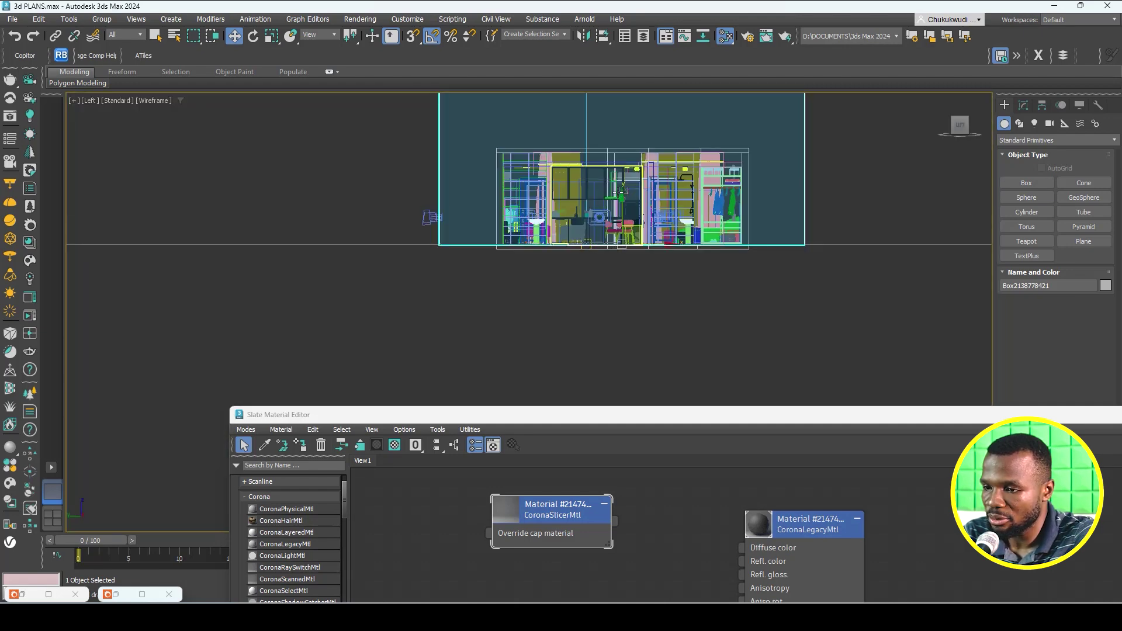
middle_drag(608, 239, 608, 298)
scroll(612, 283, up, 3)
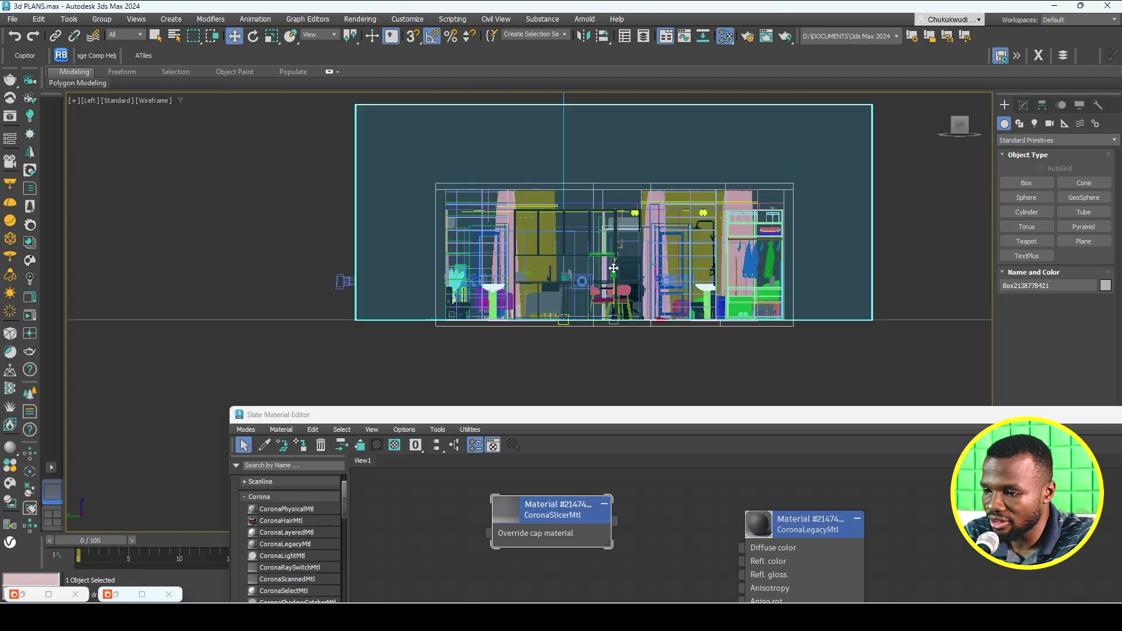
drag(611, 261, 612, 161)
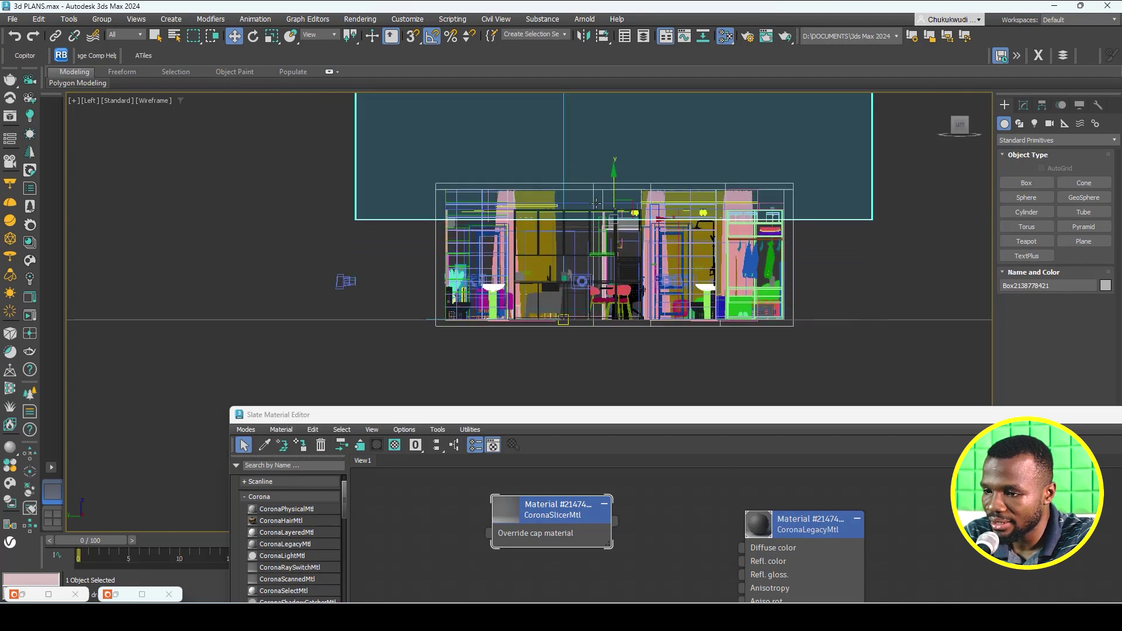
scroll(596, 201, up, 5)
mouse_move(636, 255)
mouse_down()
mouse_move(635, 210)
mouse_move(634, 271)
mouse_move(636, 224)
mouse_move(634, 238)
mouse_up()
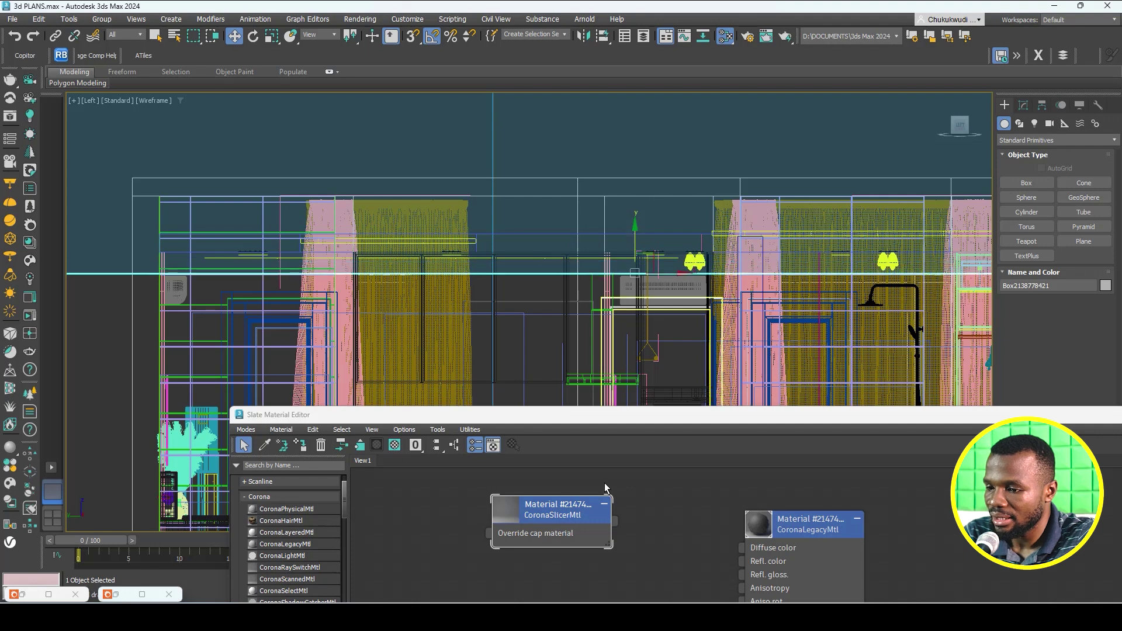
Assign the CoronaSlicerMtl to the selected box and close the material editor.
scroll(484, 273, down, 10)
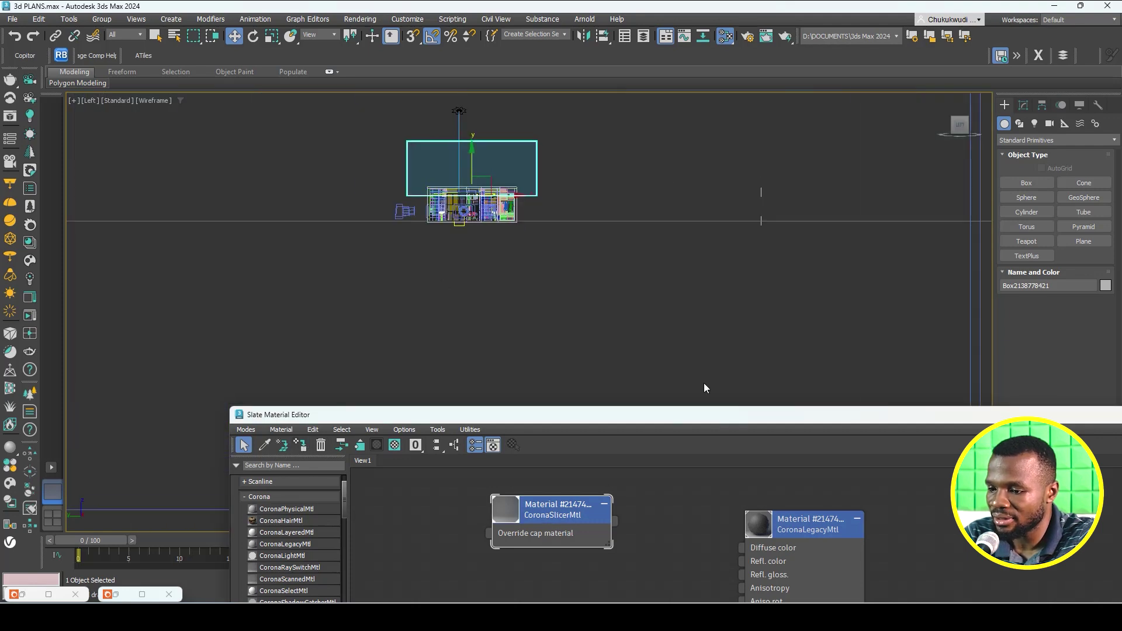
drag(1121, 420, 887, 404)
click(958, 404)
scroll(571, 335, down, 3)
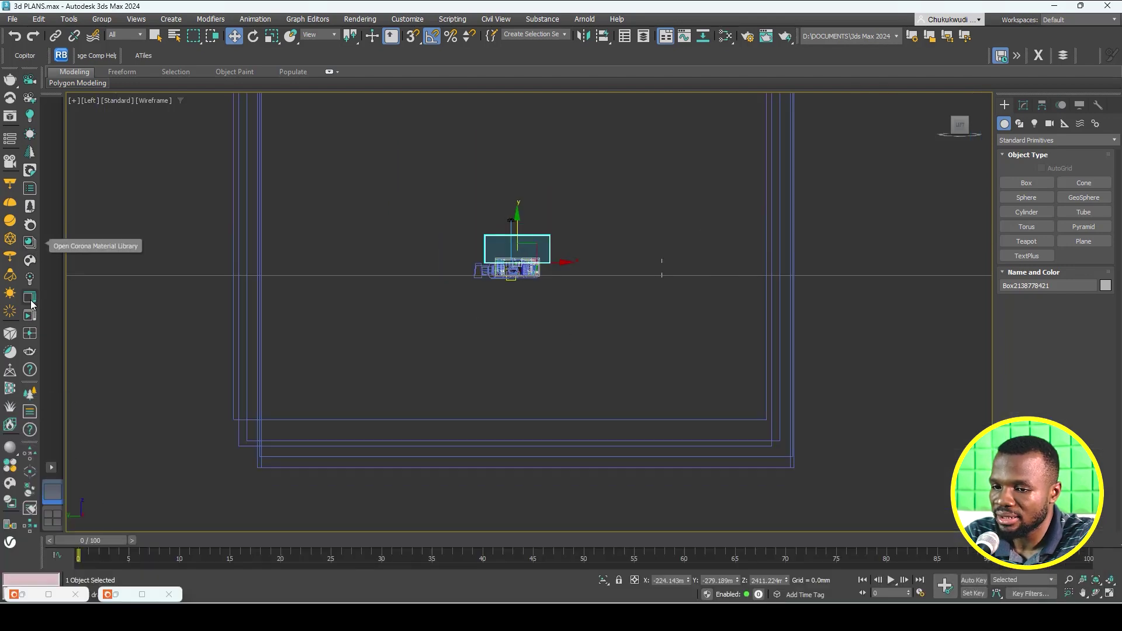
Start a Corona interactive render in the maximized frame buffer and inspect the sliced building up close.
click(32, 243)
click(744, 117)
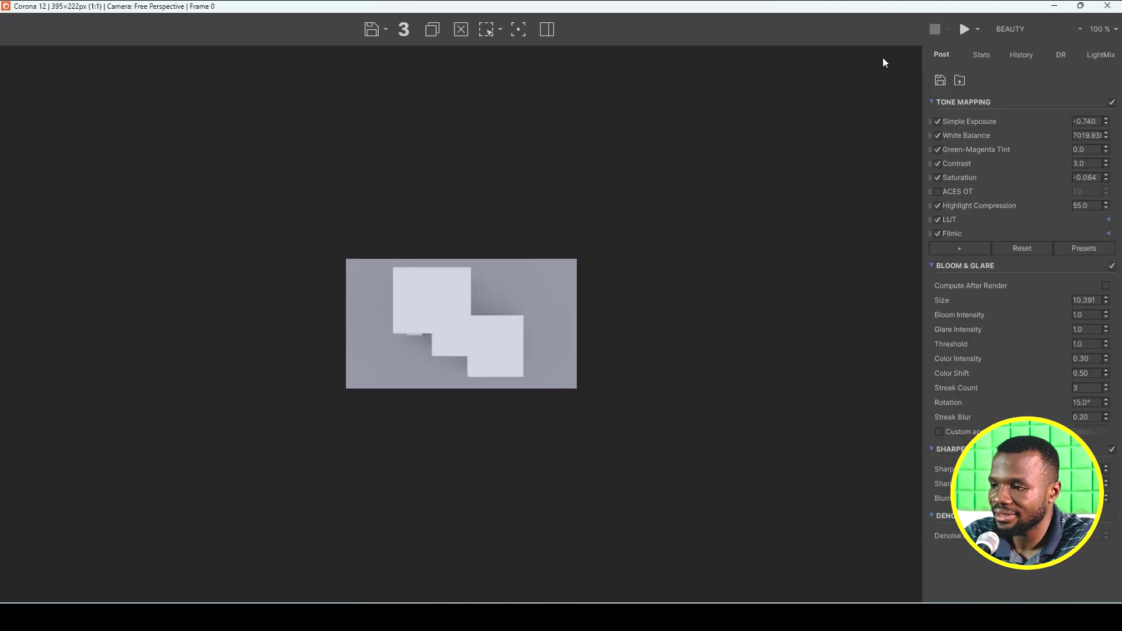
click(978, 29)
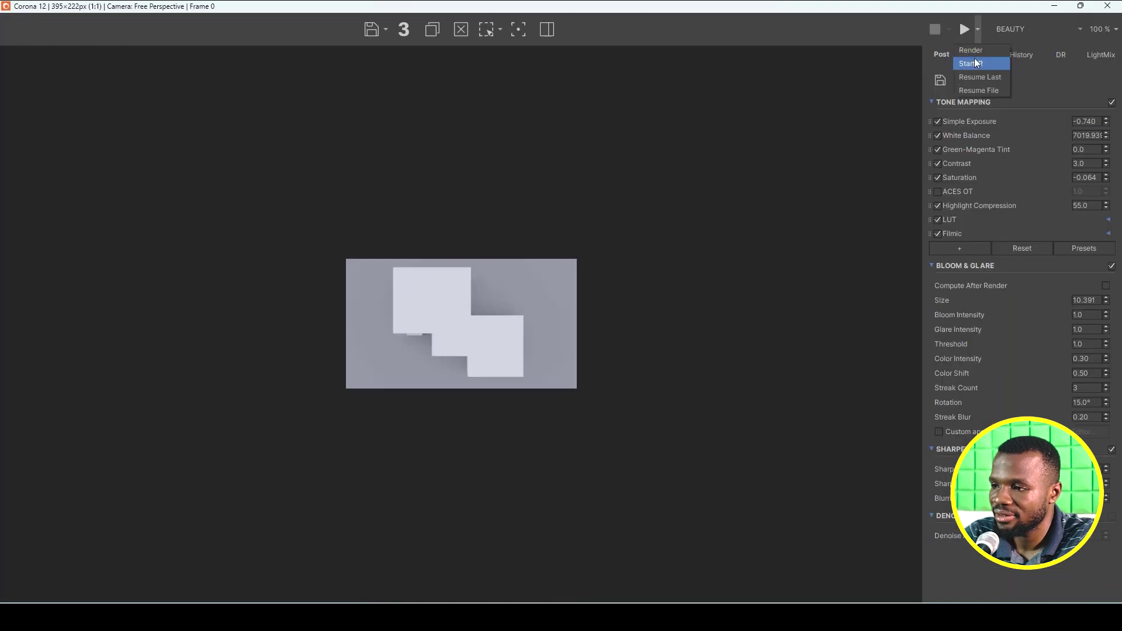
click(974, 58)
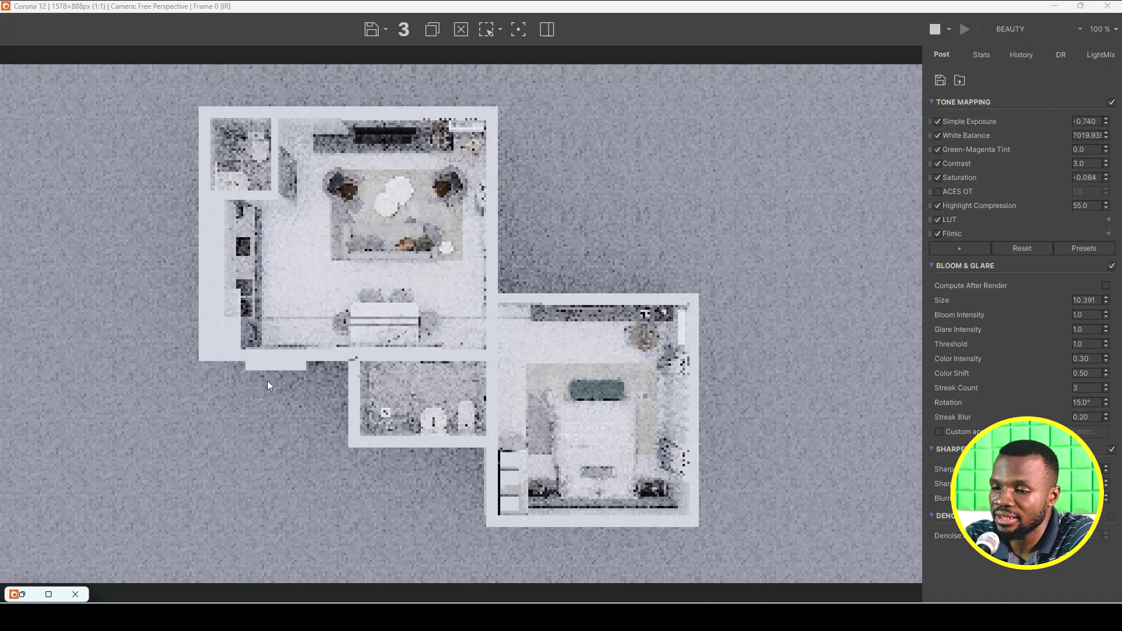
scroll(263, 206, up, 3)
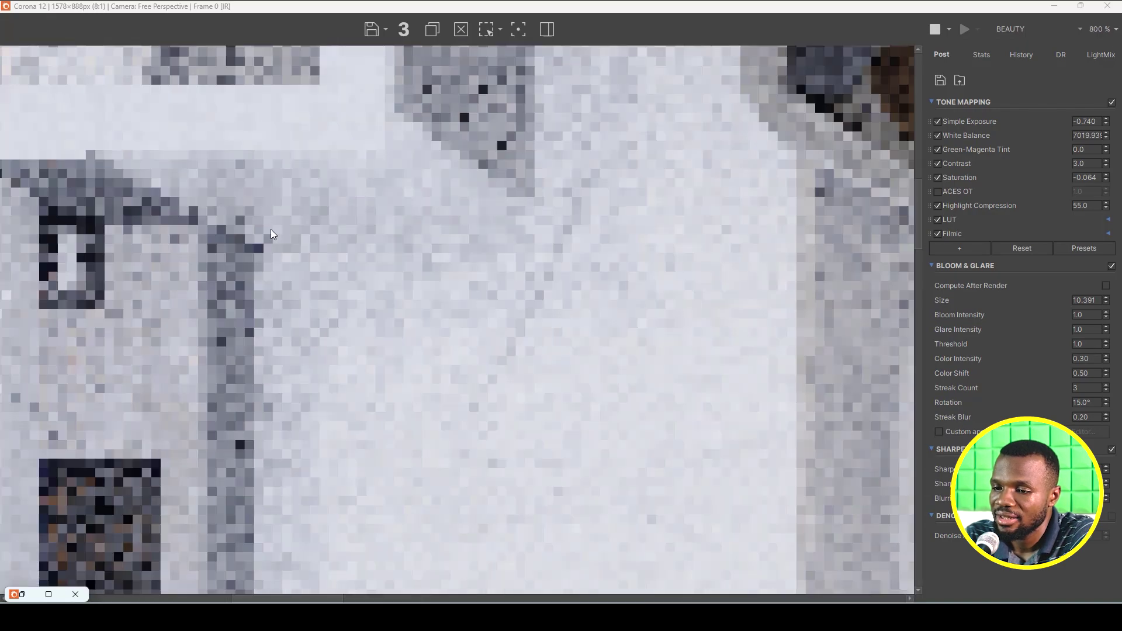
scroll(271, 230, down, 3)
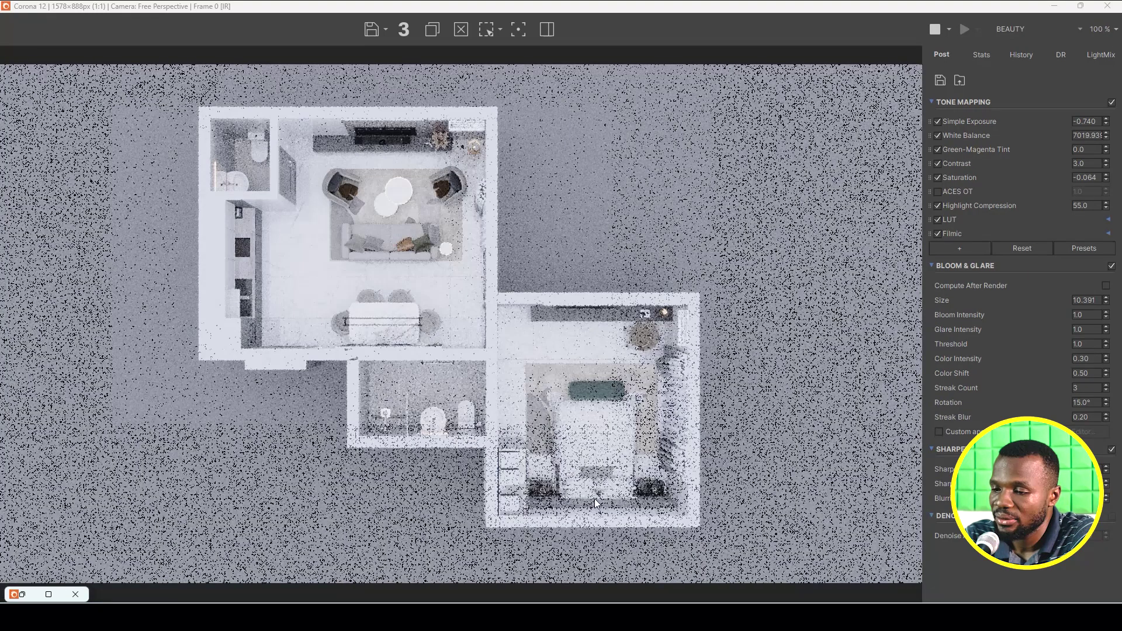
Lower the render's Simple Exposure to -1.720 while checking the bedroom and living room up close.
scroll(648, 489, up, 1)
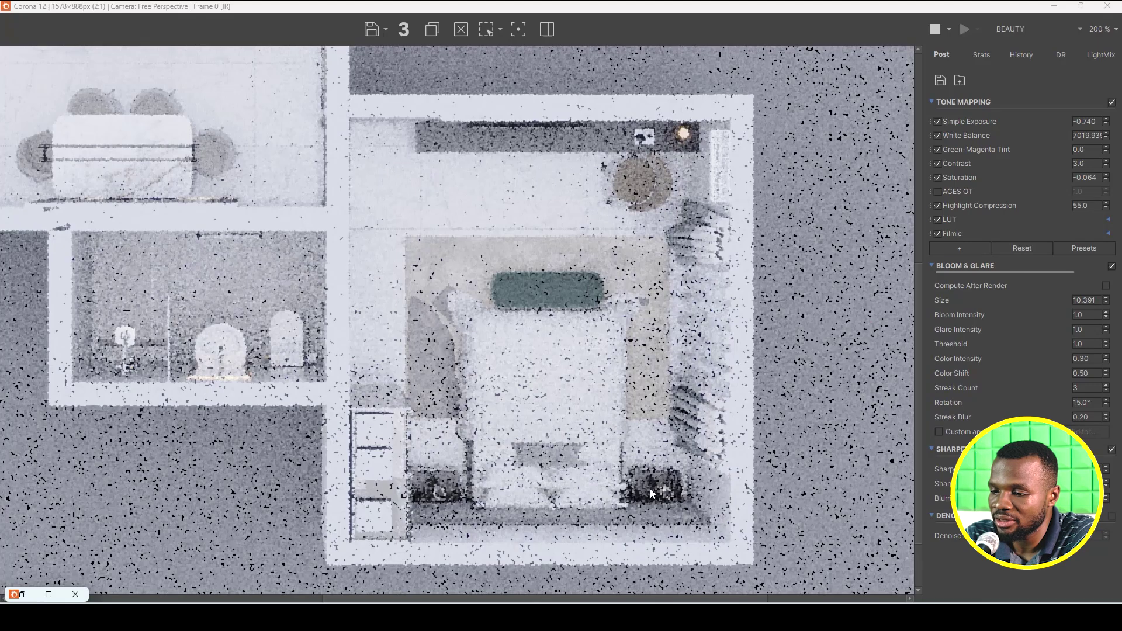
drag(1106, 121, 1116, 221)
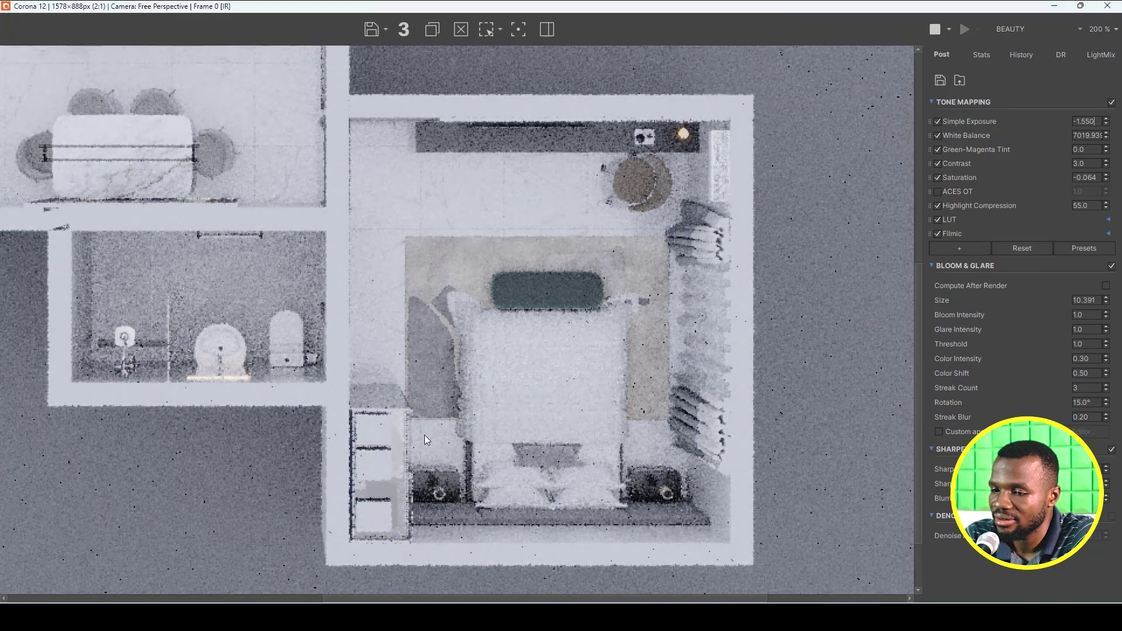
scroll(424, 435, down, 1)
scroll(293, 131, up, 1)
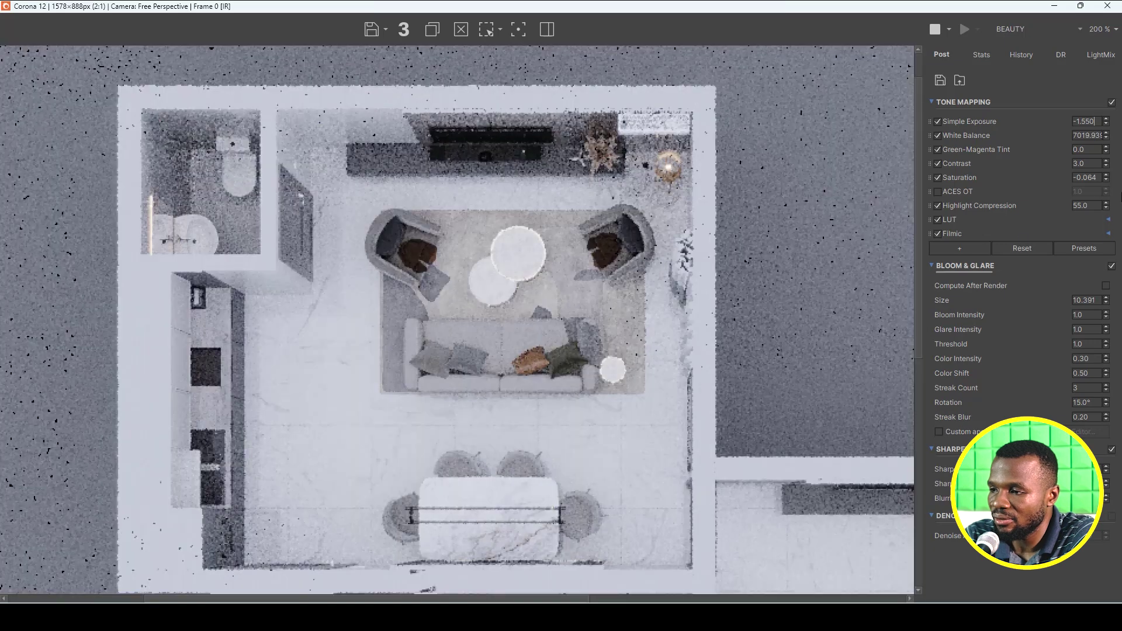
drag(1106, 125, 1106, 138)
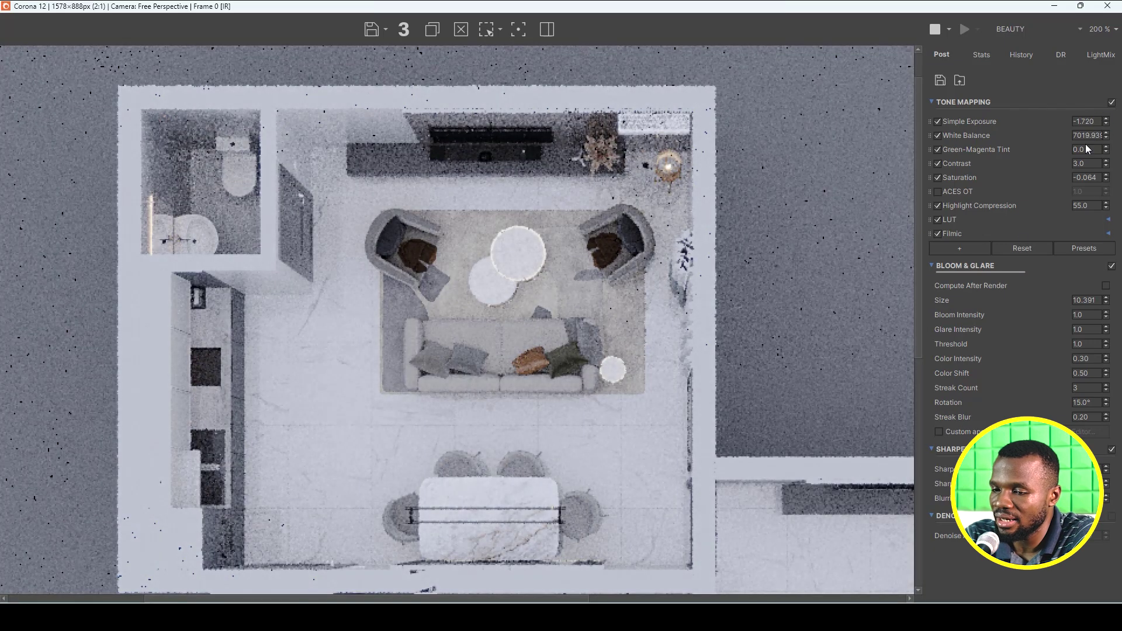
scroll(563, 277, down, 1)
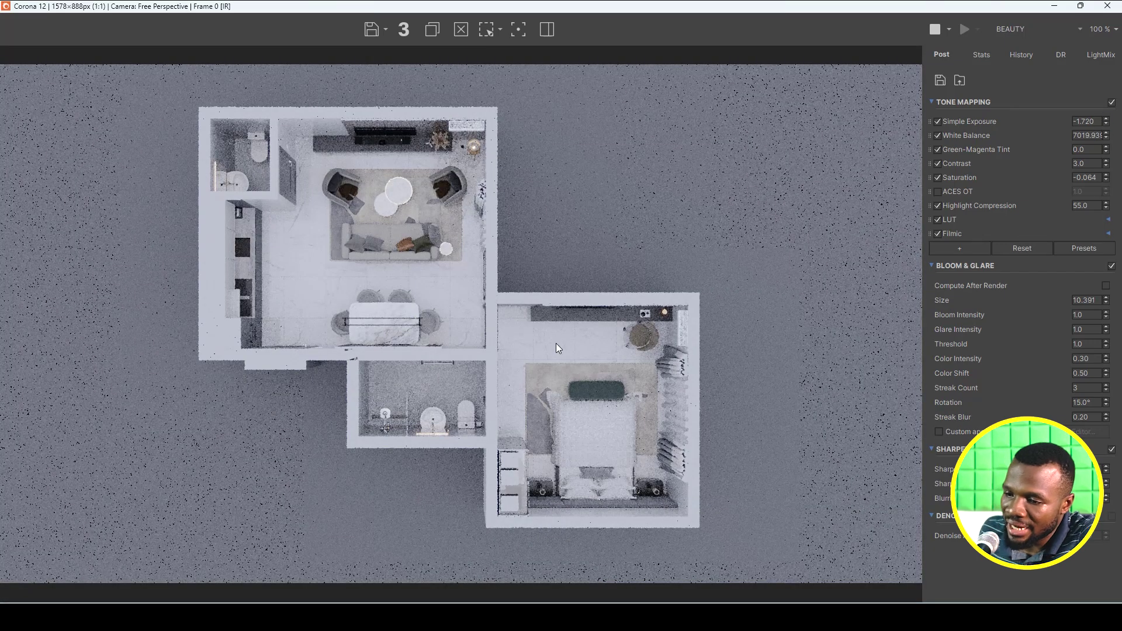
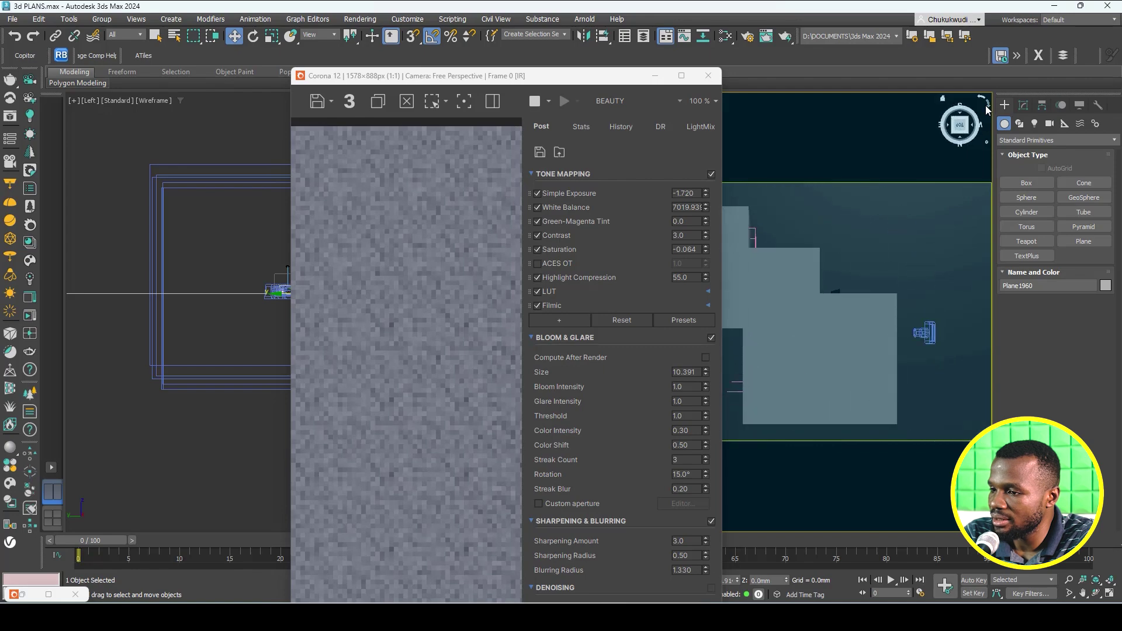
Maximize the frame buffer and examine the bedroom, bathroom and dining area of the rotated plan up close.
scroll(384, 385, down, 2)
scroll(384, 386, up, 1)
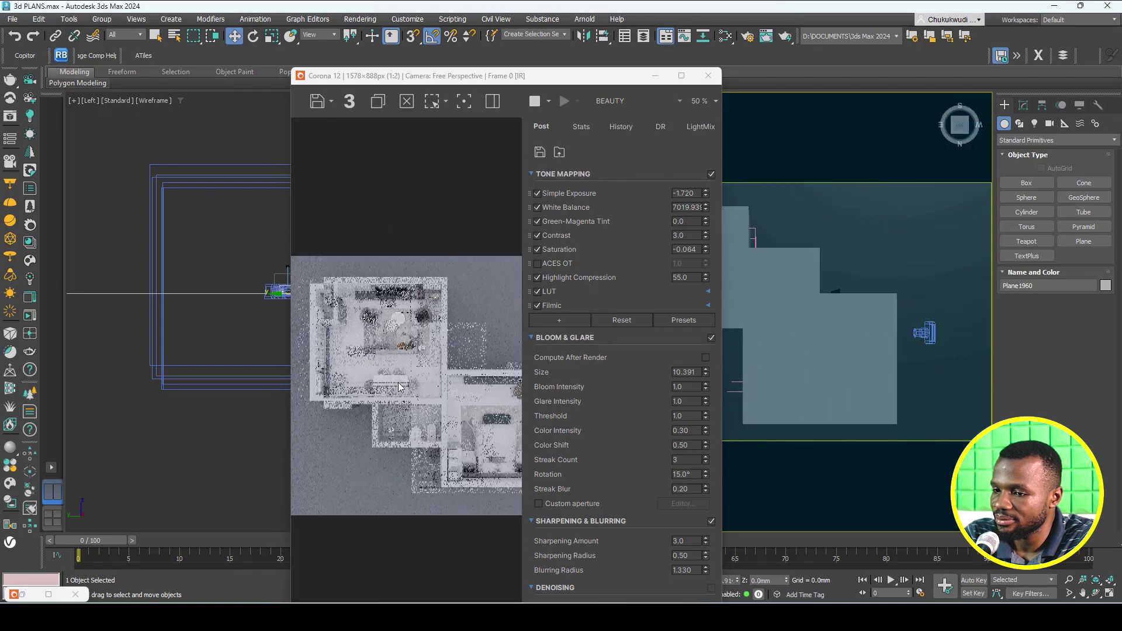
click(681, 76)
scroll(456, 289, up, 1)
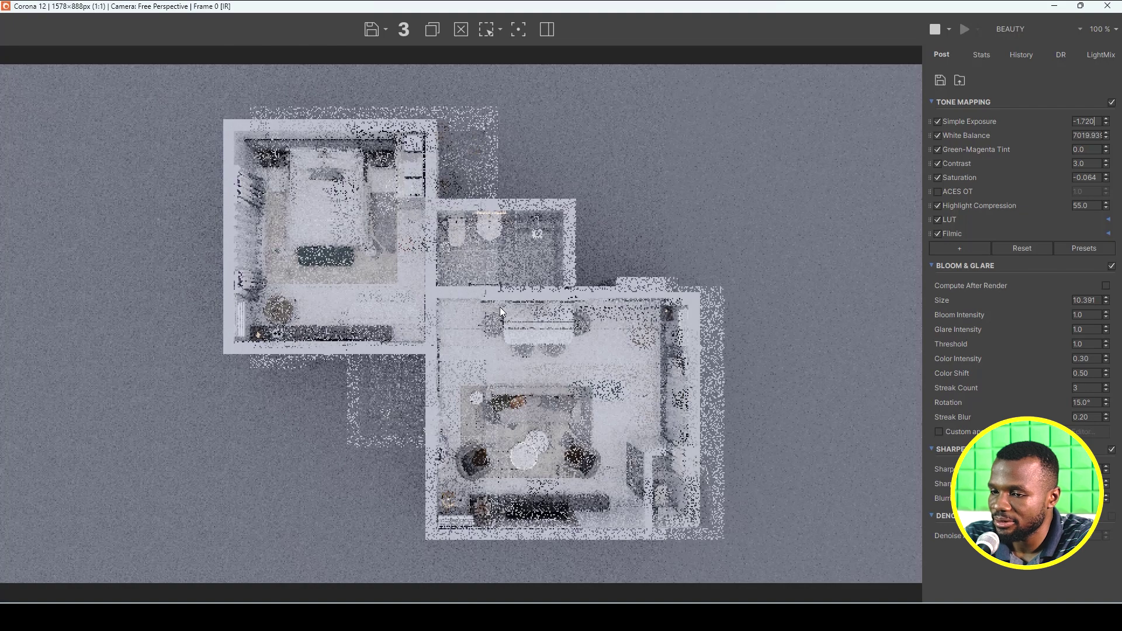
scroll(328, 209, up, 1)
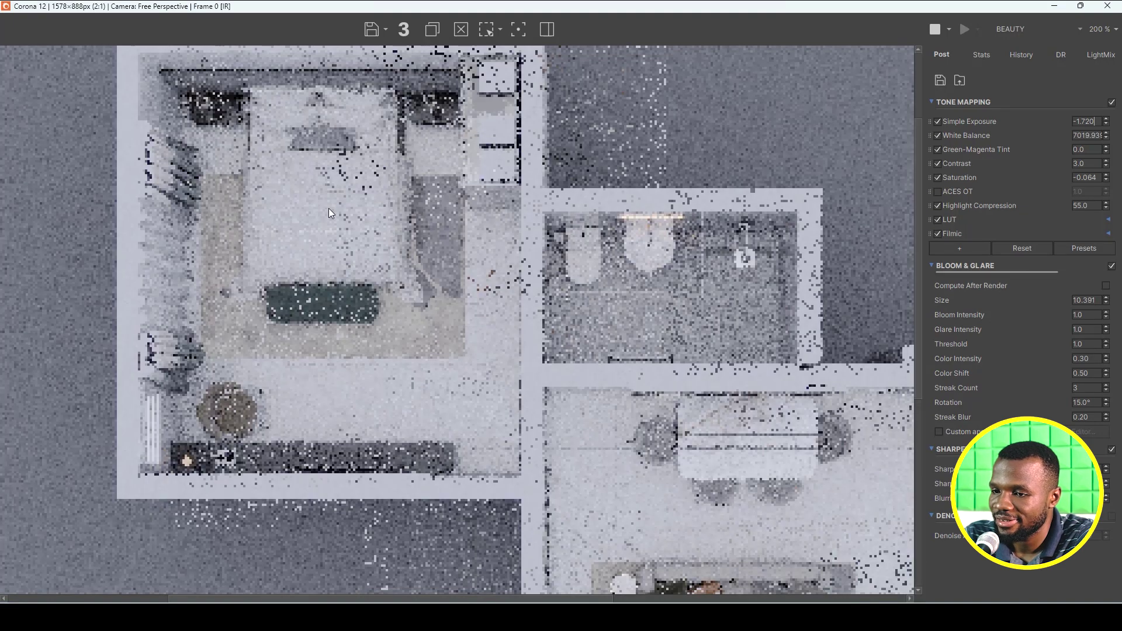
scroll(328, 208, down, 1)
scroll(585, 184, down, 1)
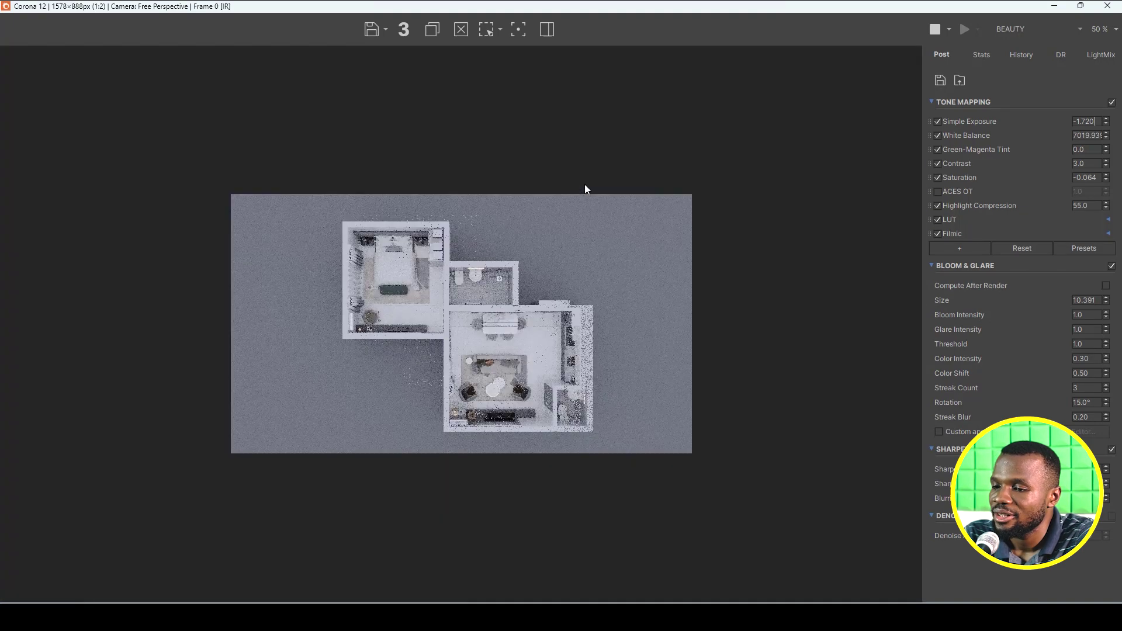
scroll(584, 184, up, 1)
scroll(311, 159, up, 1)
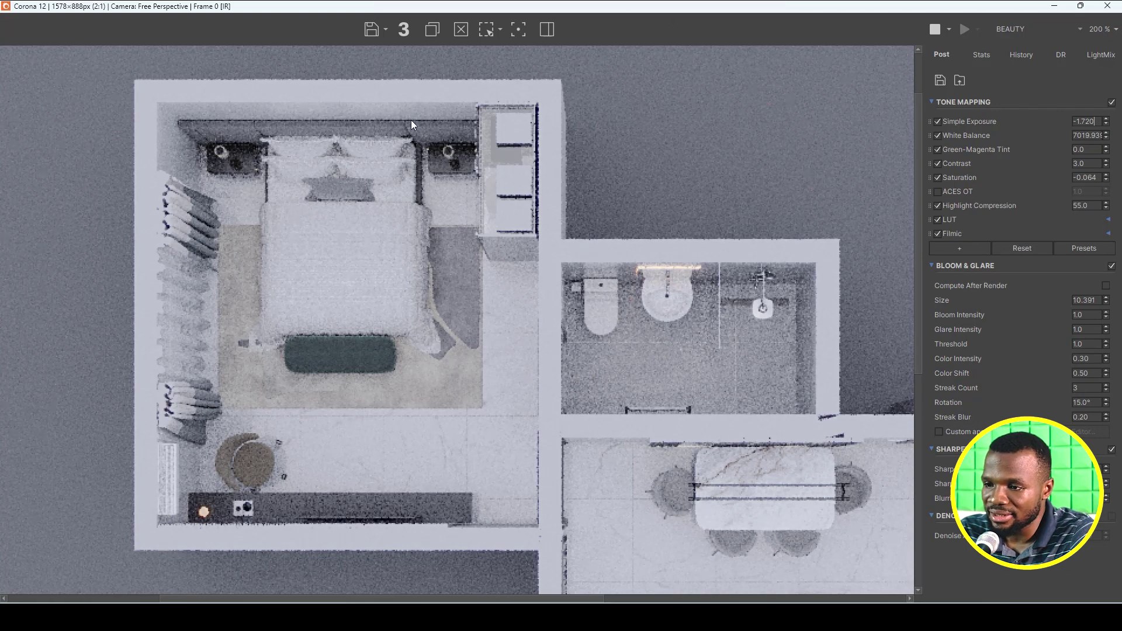
scroll(498, 253, down, 3)
scroll(408, 198, up, 3)
scroll(412, 149, down, 2)
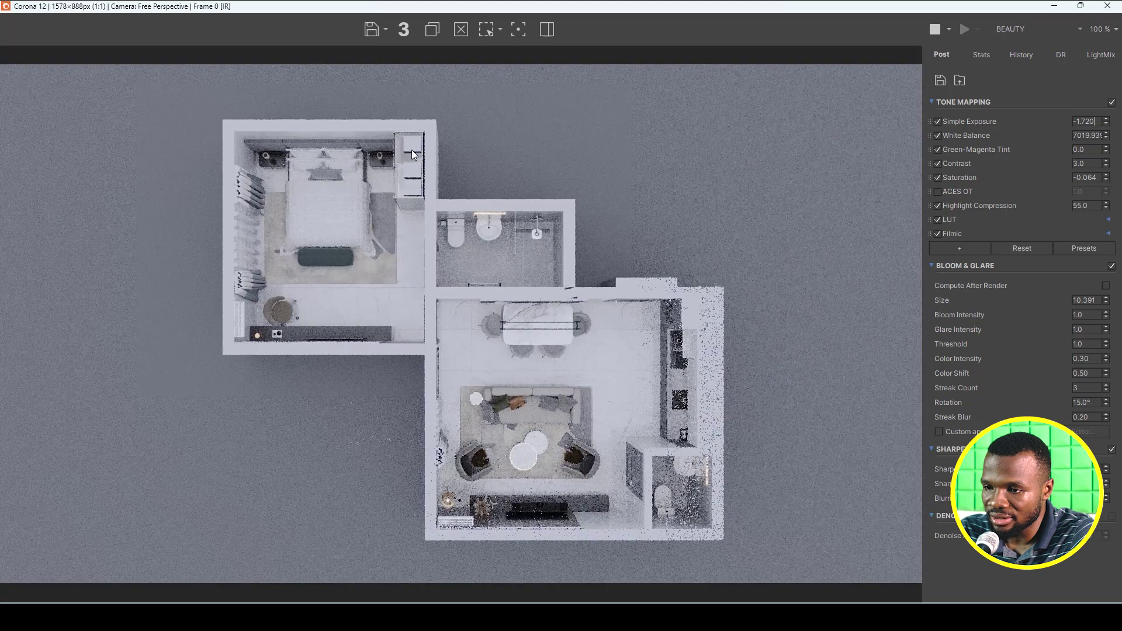
scroll(508, 205, up, 2)
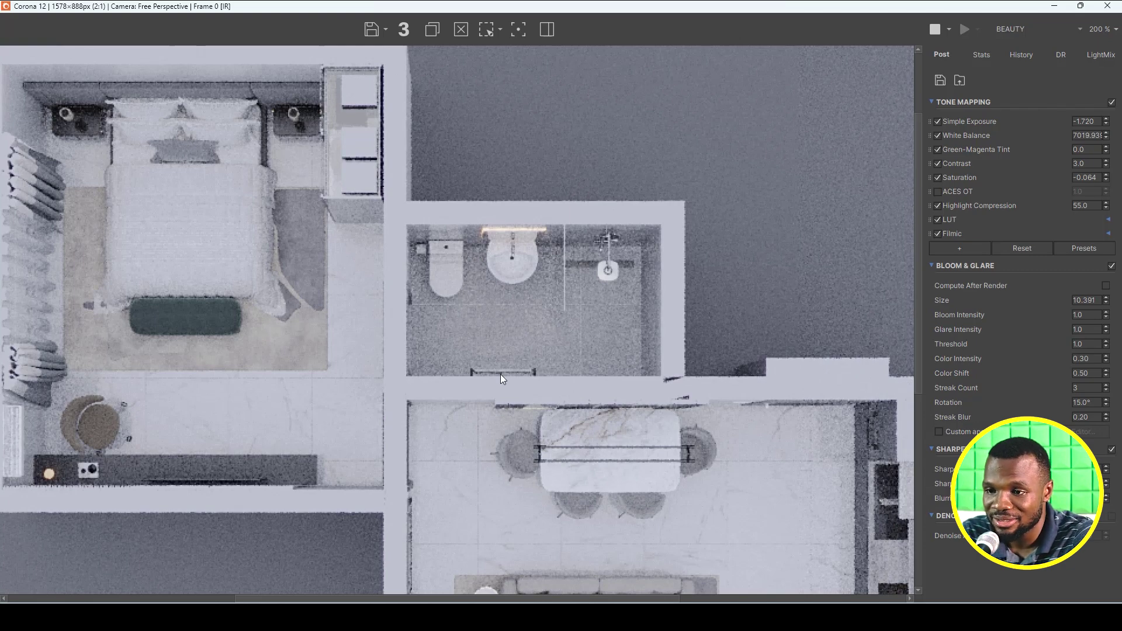
scroll(500, 374, down, 1)
Restore the frame buffer to a smaller window, open the material editor, and enlarge and reposition the buffer to show the whole plan.
double_click(667, 8)
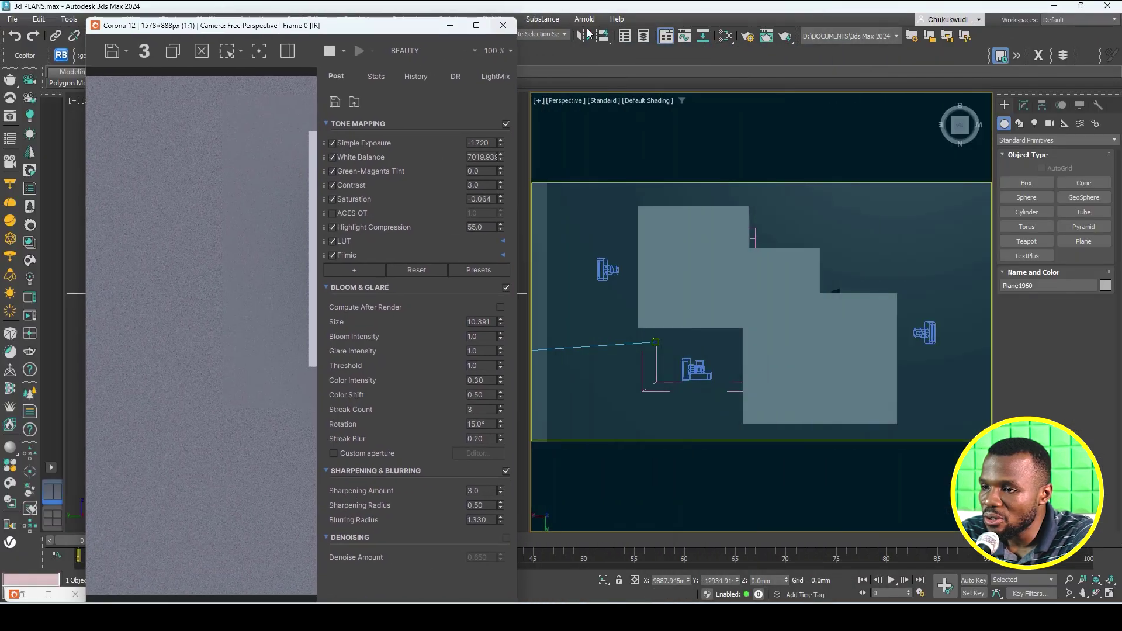
click(725, 36)
scroll(181, 229, down, 2)
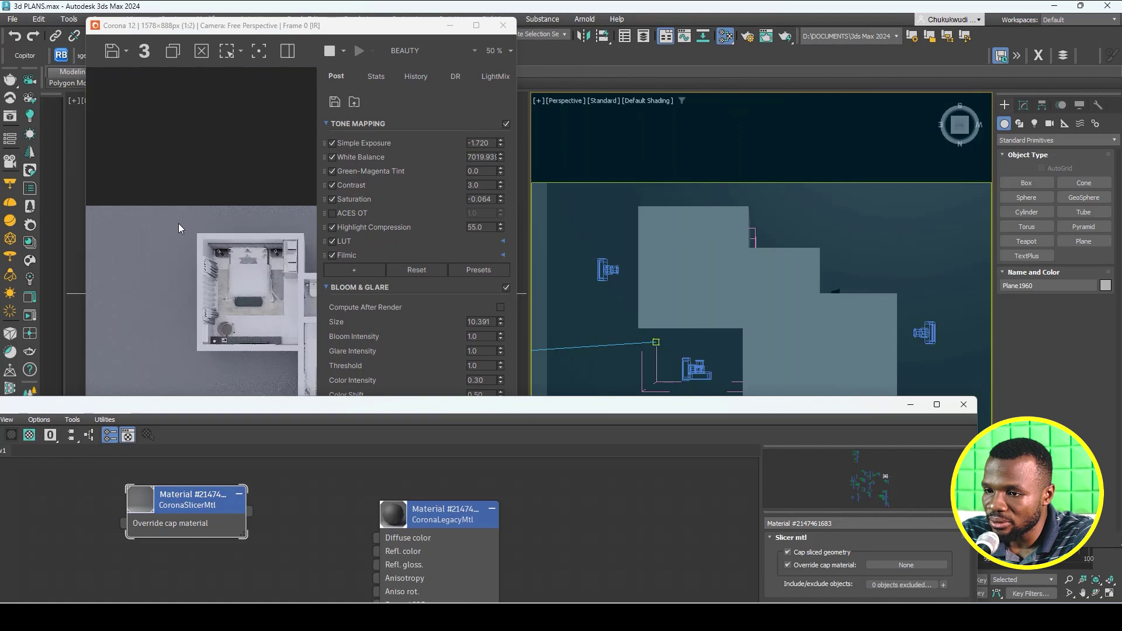
scroll(260, 293, up, 1)
click(244, 298)
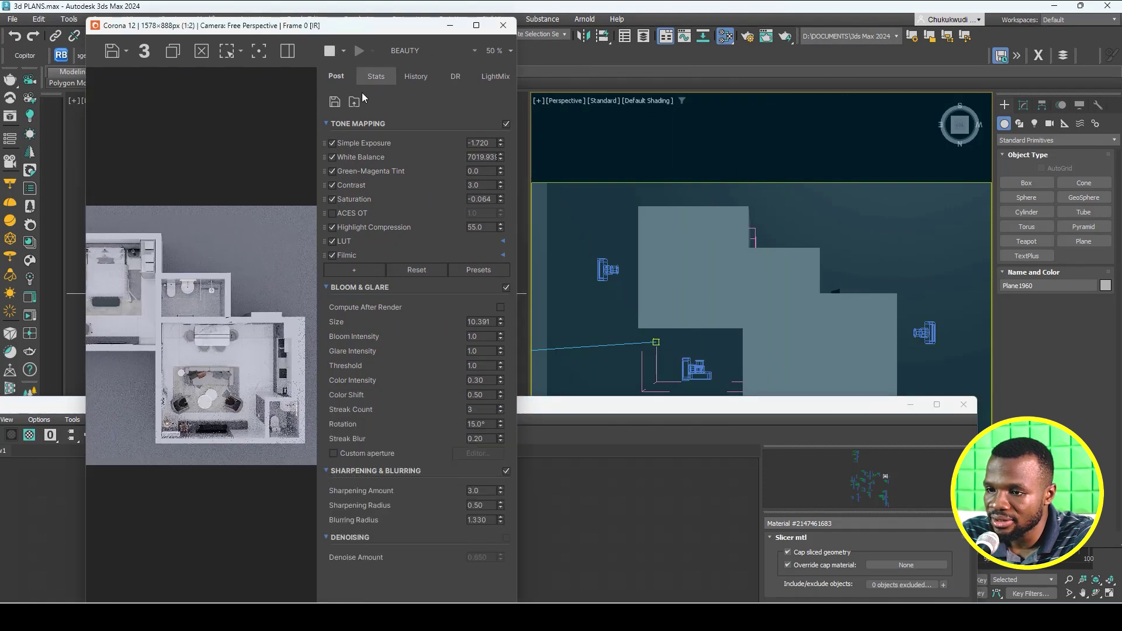
drag(85, 100, 2, 88)
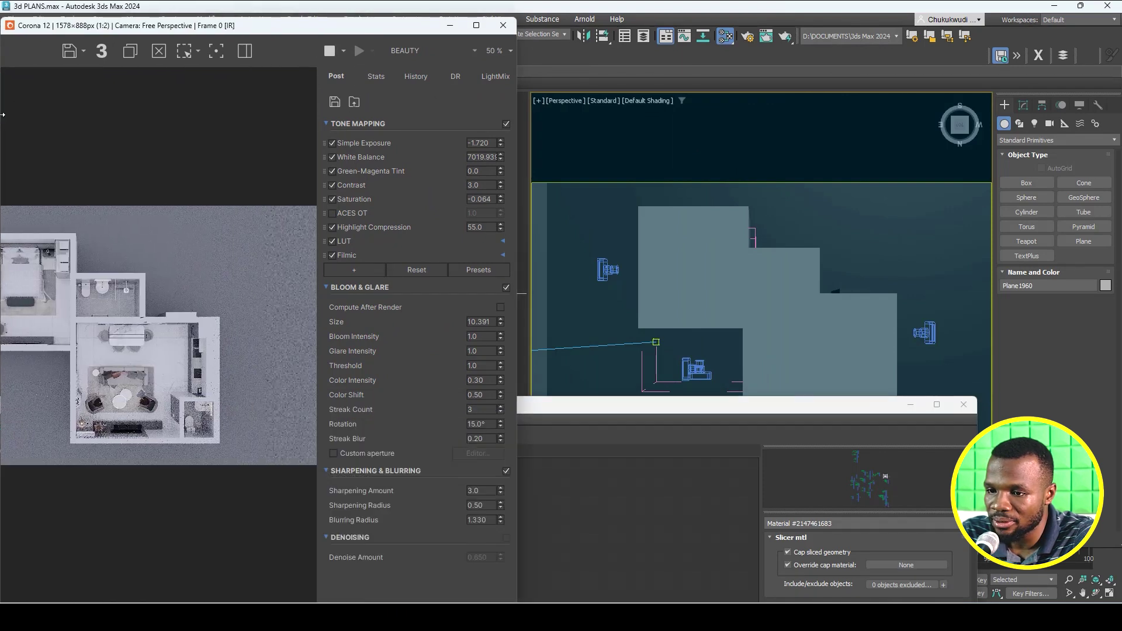
drag(269, 30, 320, 32)
scroll(256, 263, down, 1)
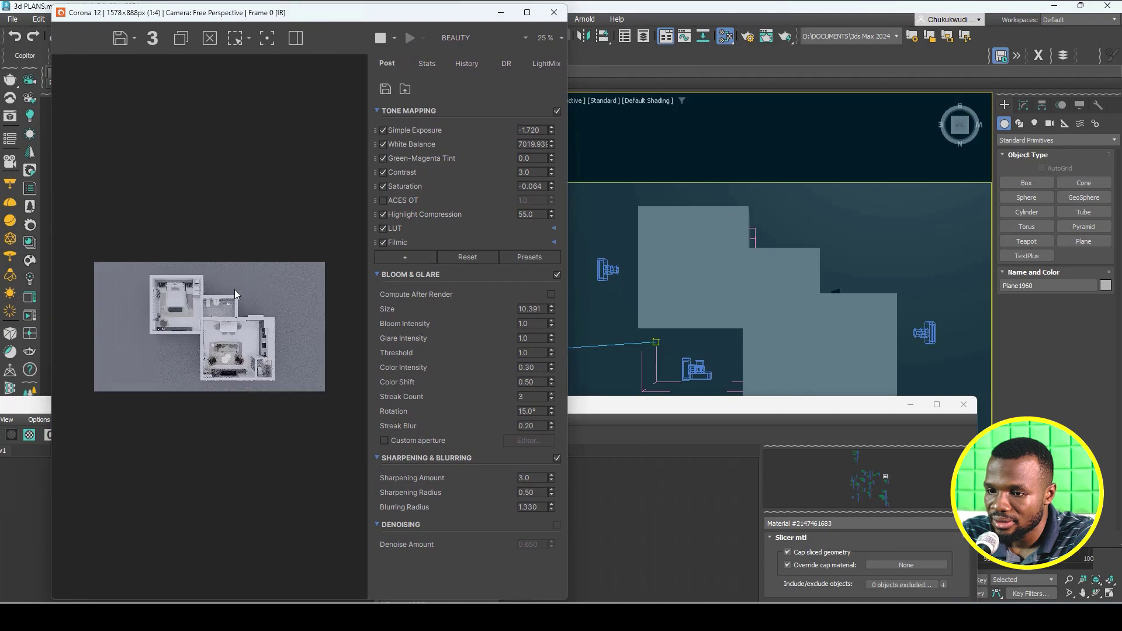
scroll(193, 310, up, 1)
Resize and place the Slate Material Editor beside the render, with the CoronaSlicerMtl node and its Slicer mtl parameters in view.
drag(638, 401, 997, 216)
drag(673, 211, 781, 207)
drag(349, 204, 706, 86)
drag(884, 97, 522, 112)
scroll(657, 333, down, 3)
middle_drag(661, 333, 531, 328)
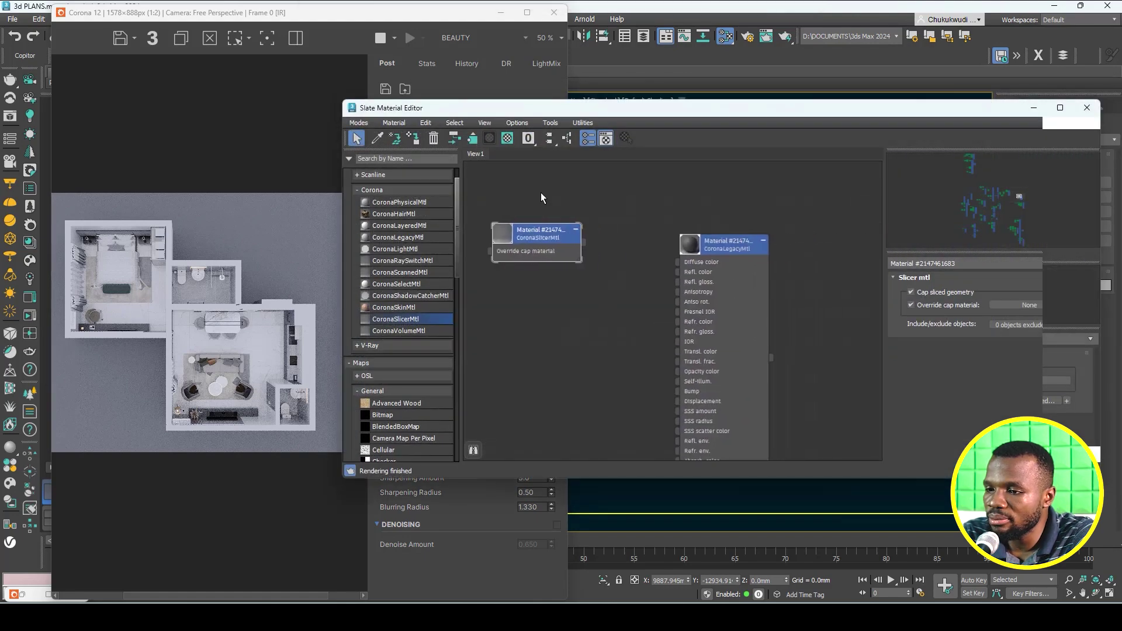
scroll(541, 192, up, 3)
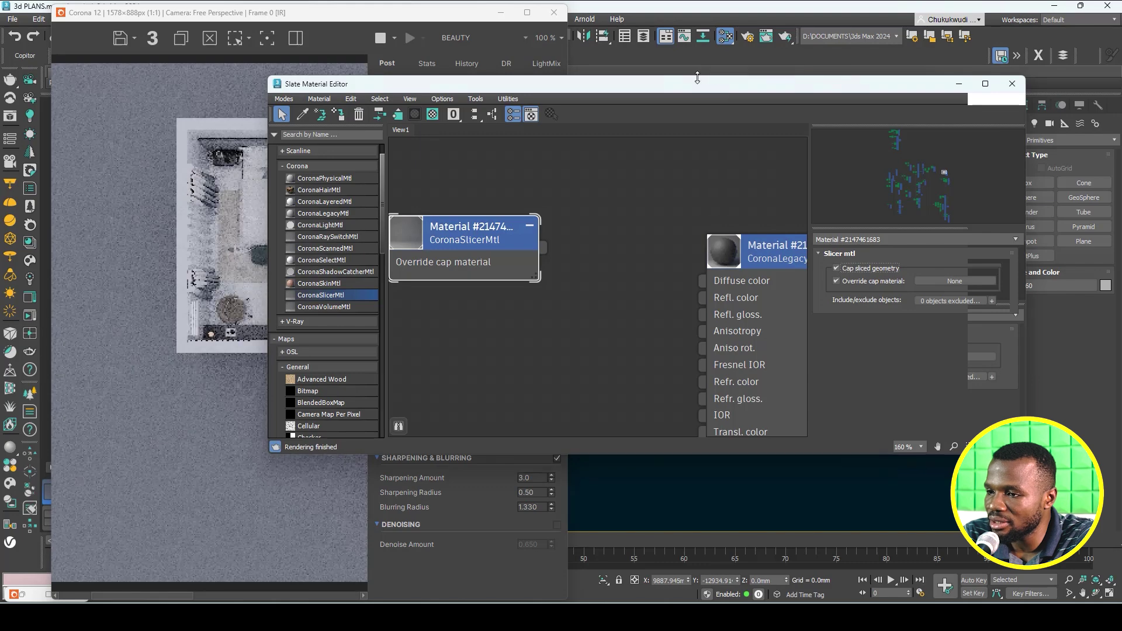
drag(701, 83, 842, 71)
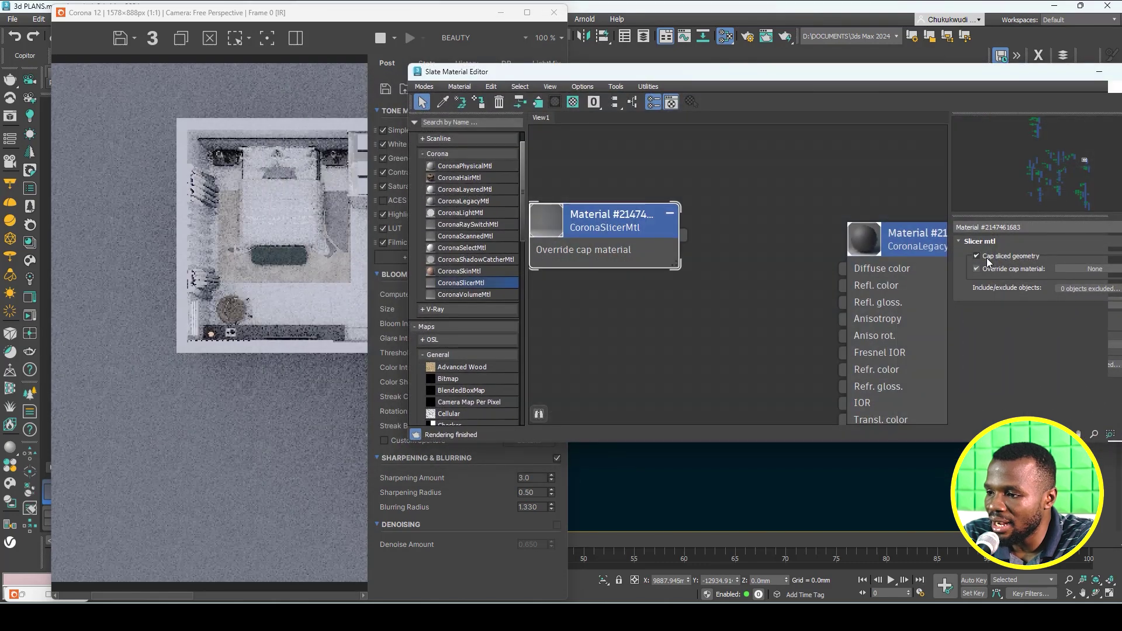
Disable Cap sliced geometry in the CoronaSlicerMtl, examine the bedroom's wall tops in the render, and enable capping again.
click(977, 257)
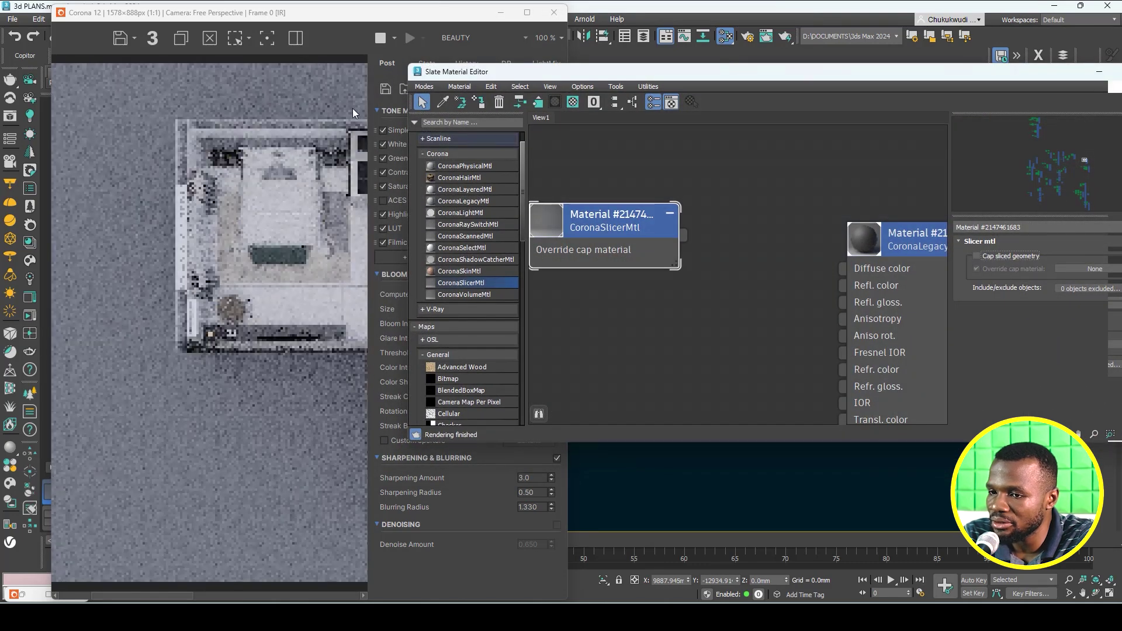
scroll(209, 118, up, 2)
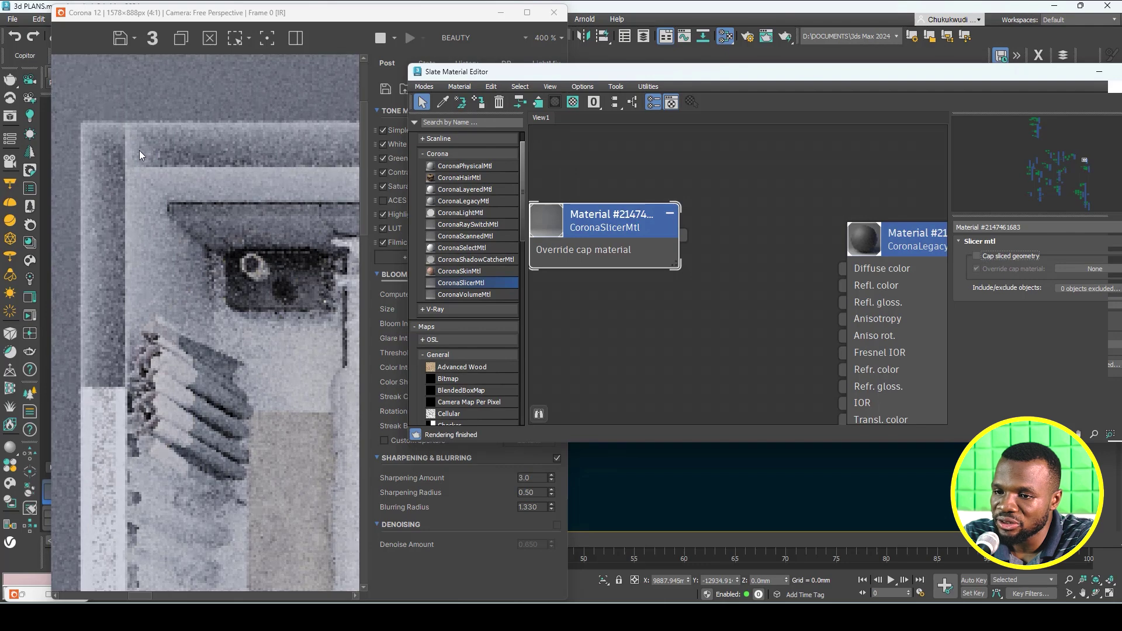
scroll(139, 150, down, 1)
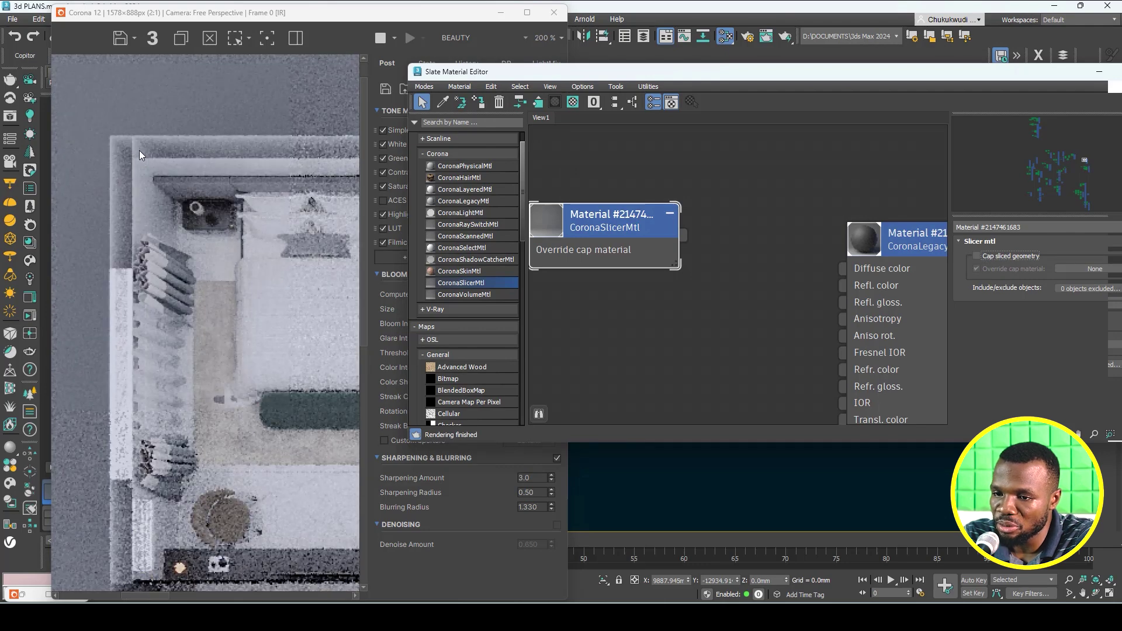
scroll(114, 330, down, 2)
scroll(129, 348, up, 3)
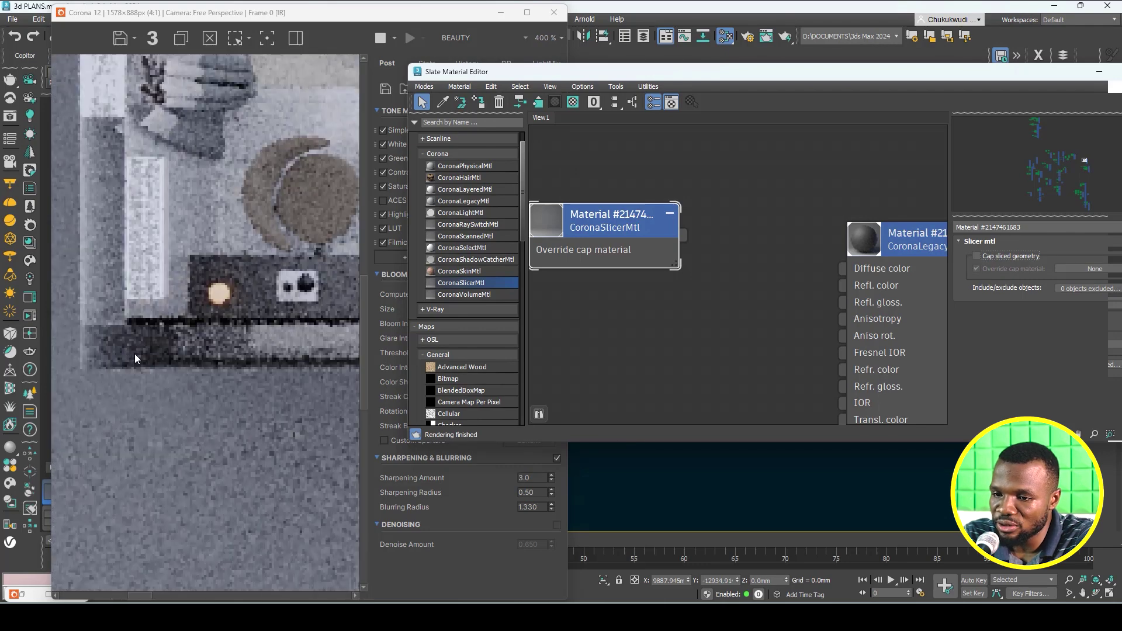
scroll(135, 355, down, 1)
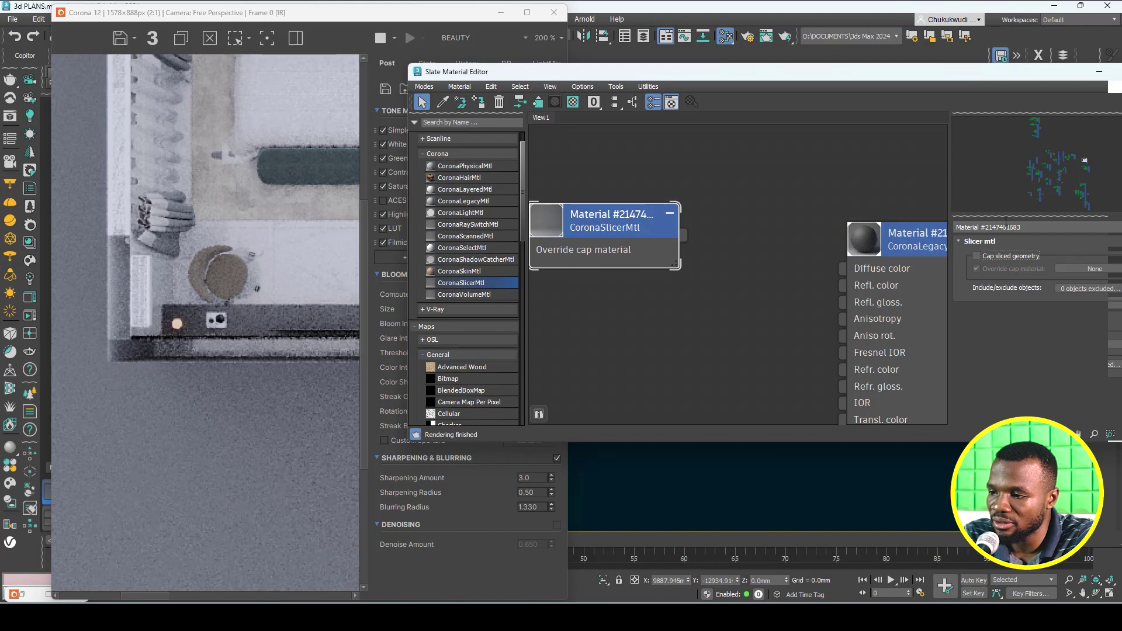
click(999, 257)
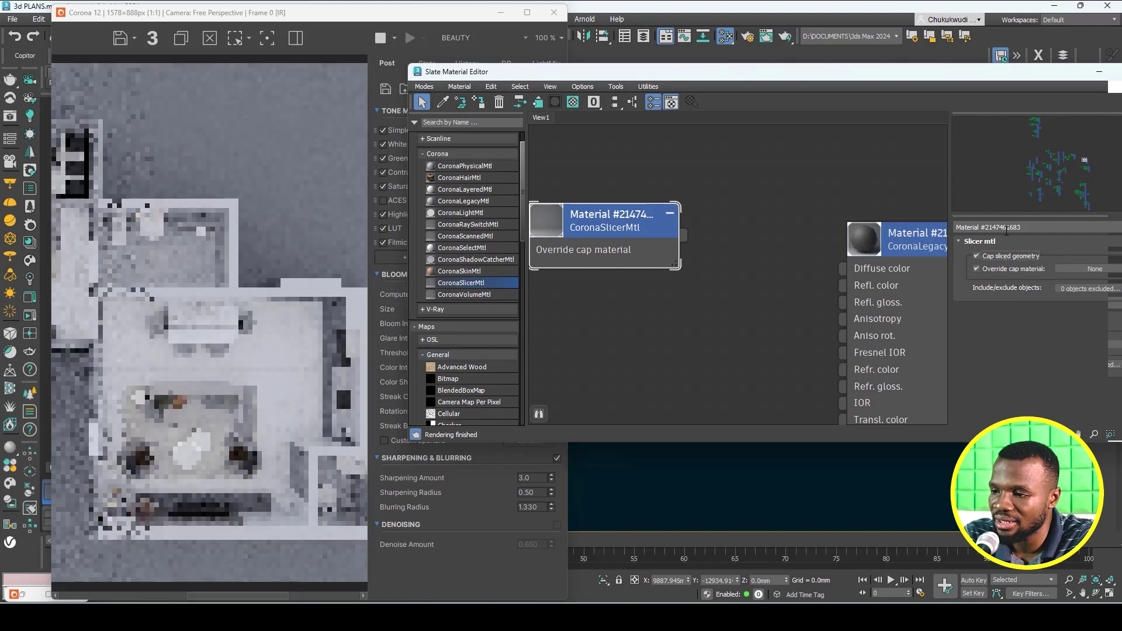
Duplicate the CoronaLegacyMtl node below the slicer material and darken the copy's diffuse color to near black.
drag(882, 74, 757, 62)
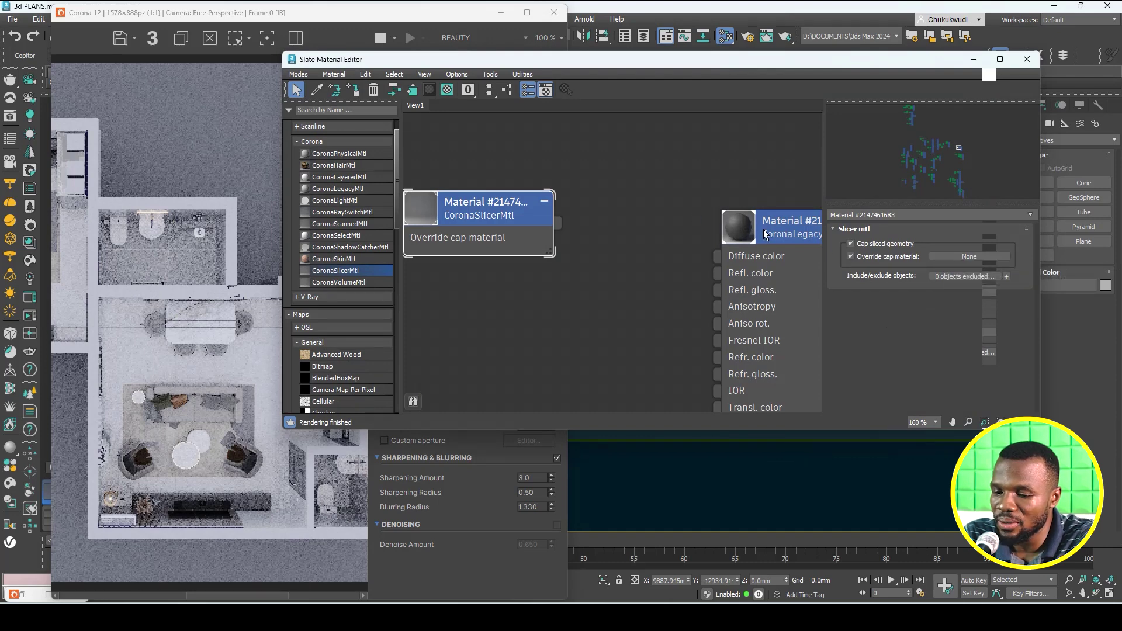
shift+drag(765, 233, 520, 312)
double_click(590, 302)
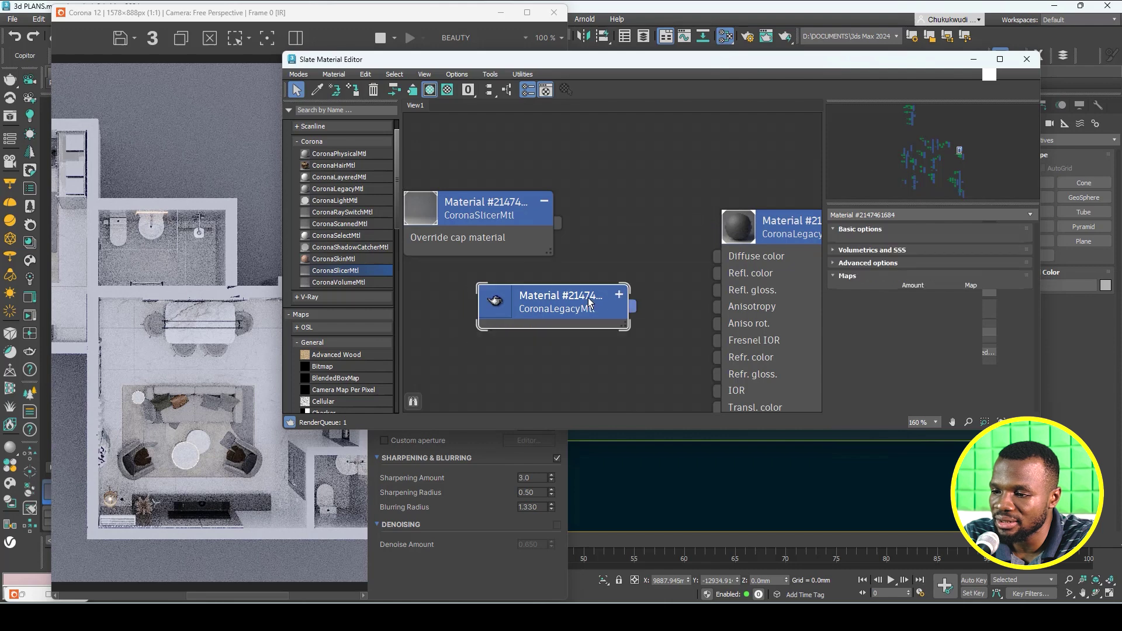
click(982, 249)
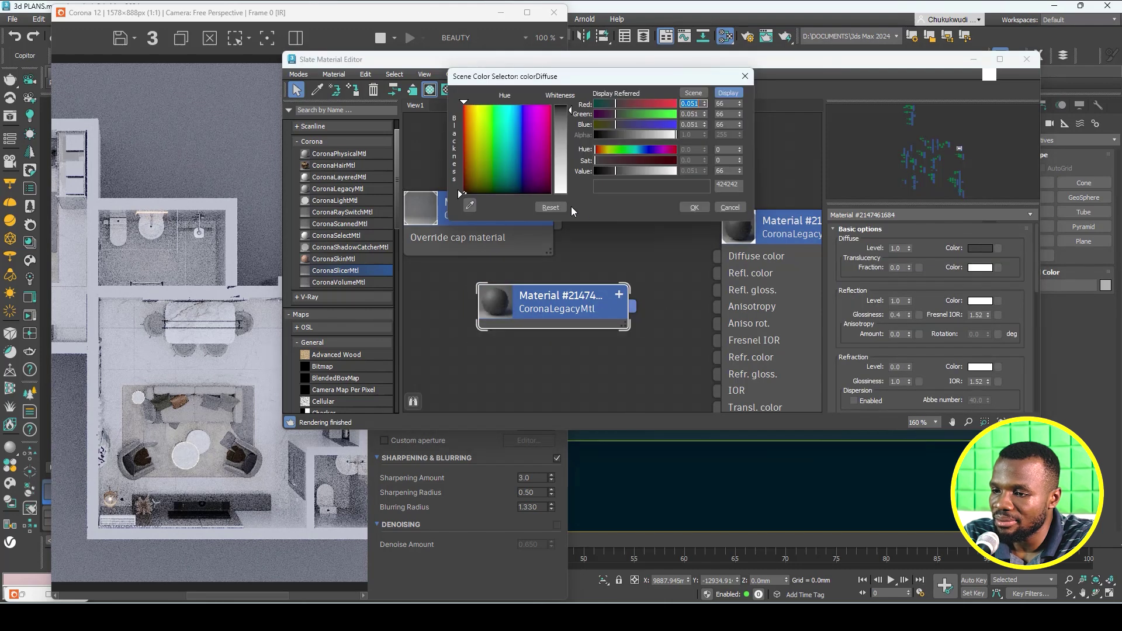
click(605, 171)
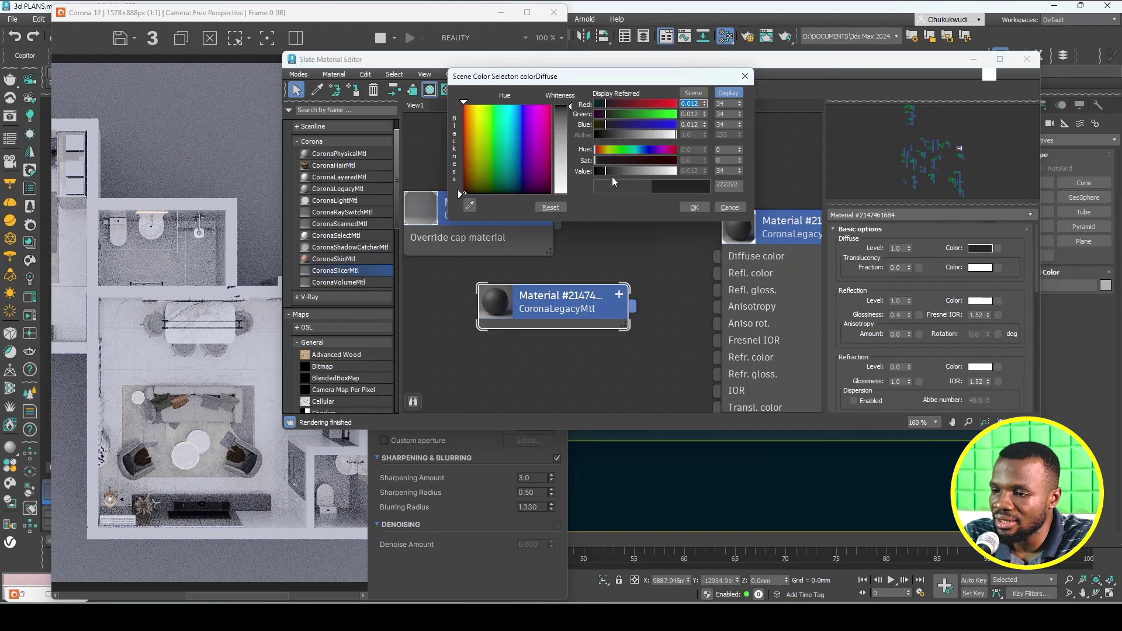
click(601, 171)
click(694, 208)
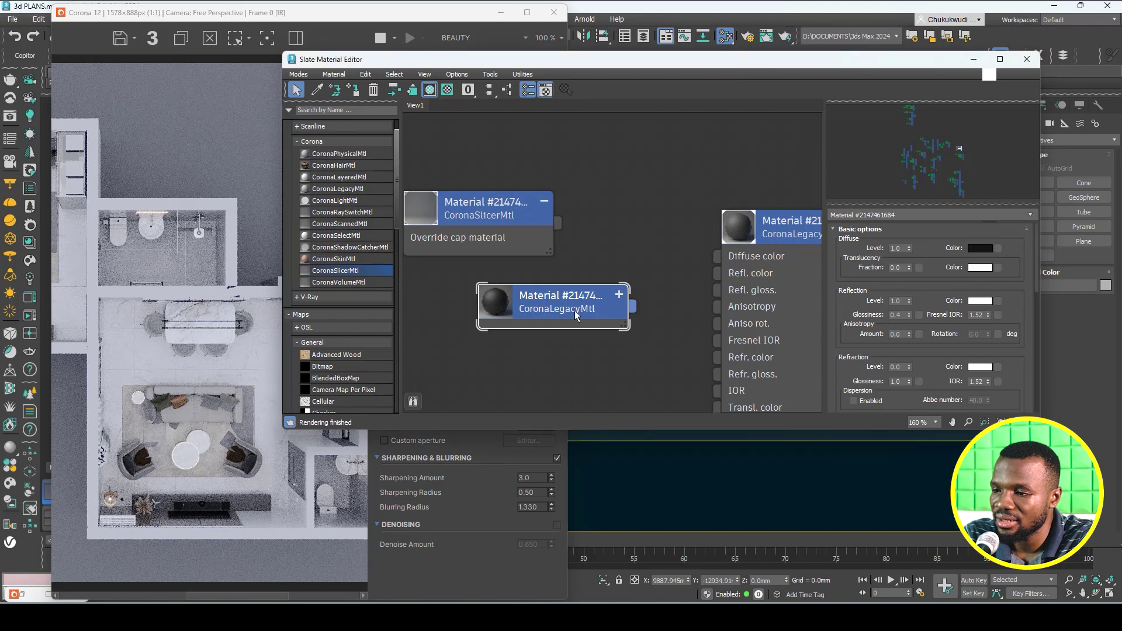
Connect the dark CoronaLegacyMtl copy to the CoronaSlicerMtl's Override cap material as an instance.
click(500, 219)
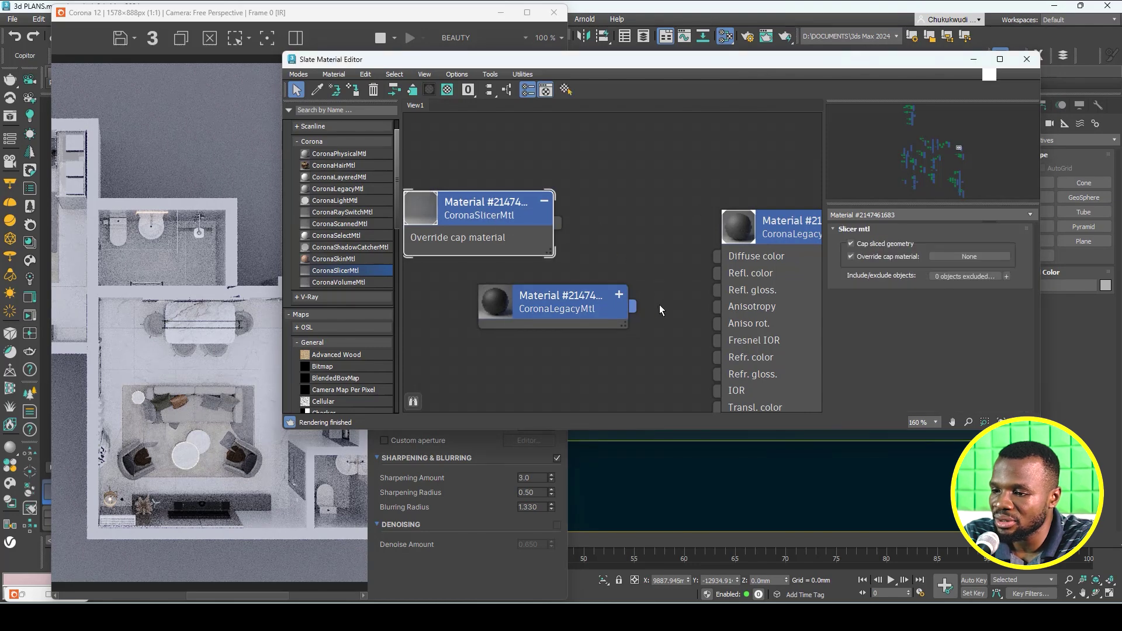
drag(634, 304, 963, 256)
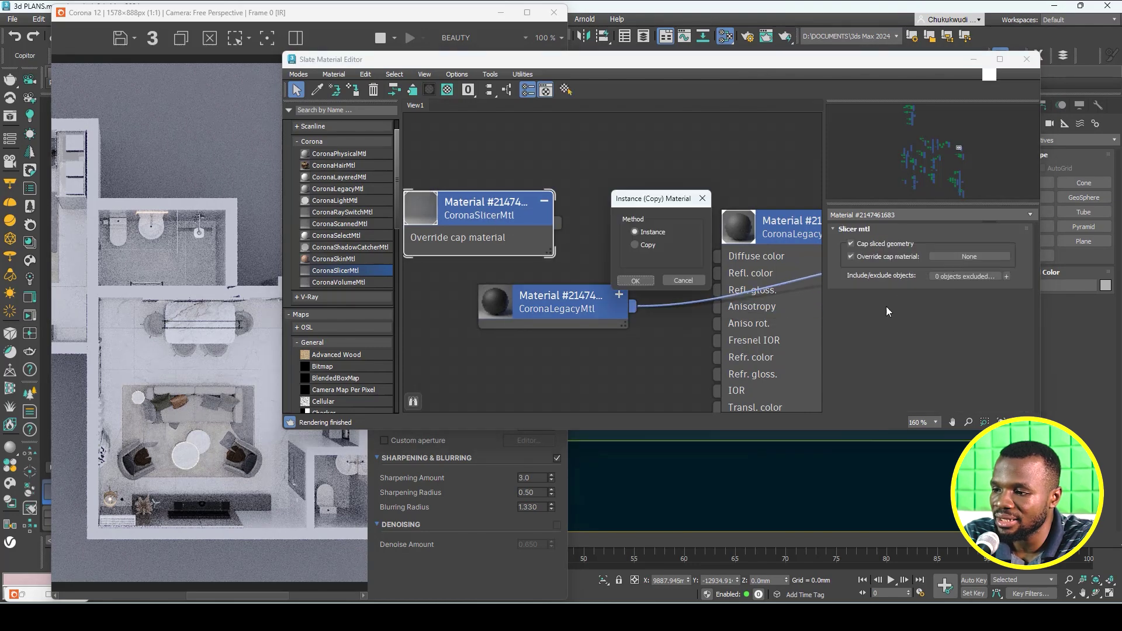
click(635, 280)
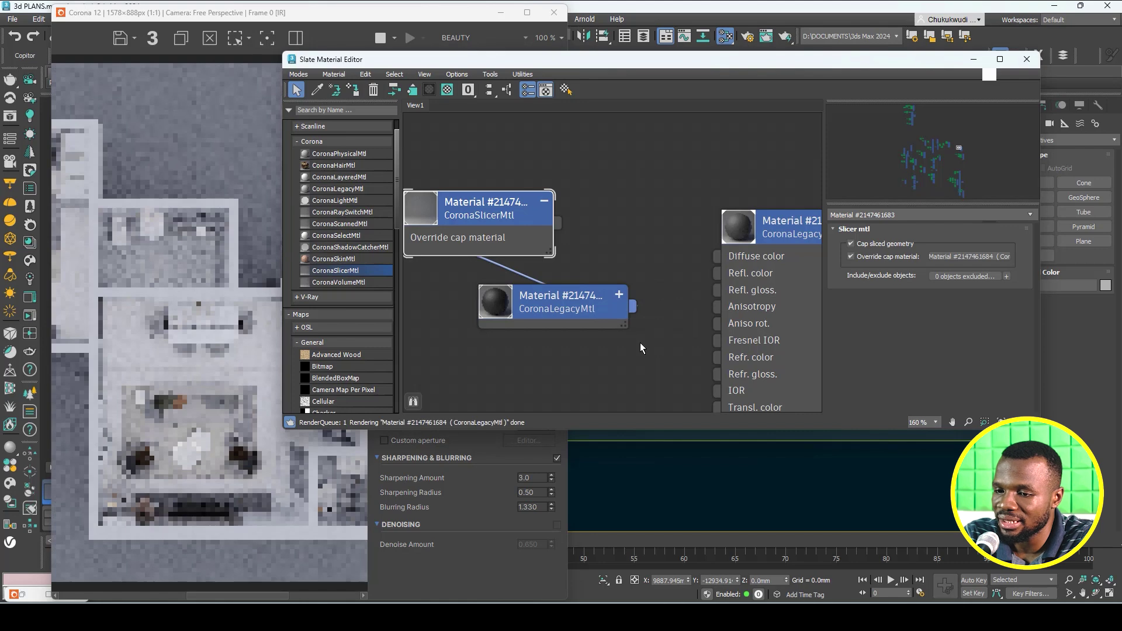
Recolor the cap CoronaLegacyMtl's diffuse to dark red (800A0A) and check the bedroom's cut walls in the render.
double_click(538, 302)
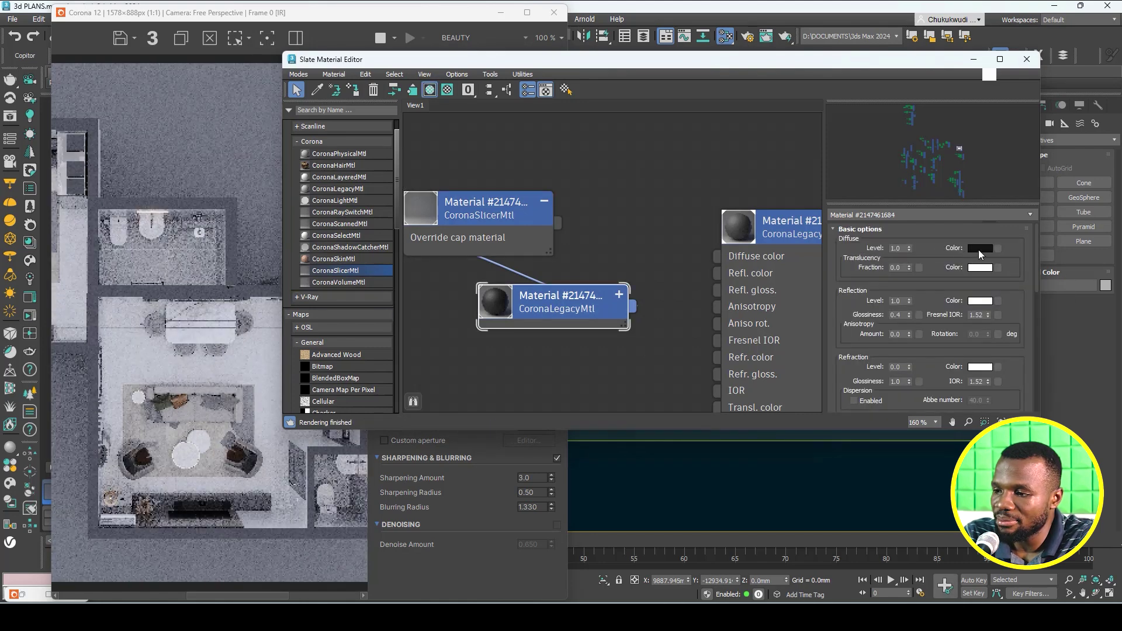
click(974, 251)
drag(685, 135, 676, 124)
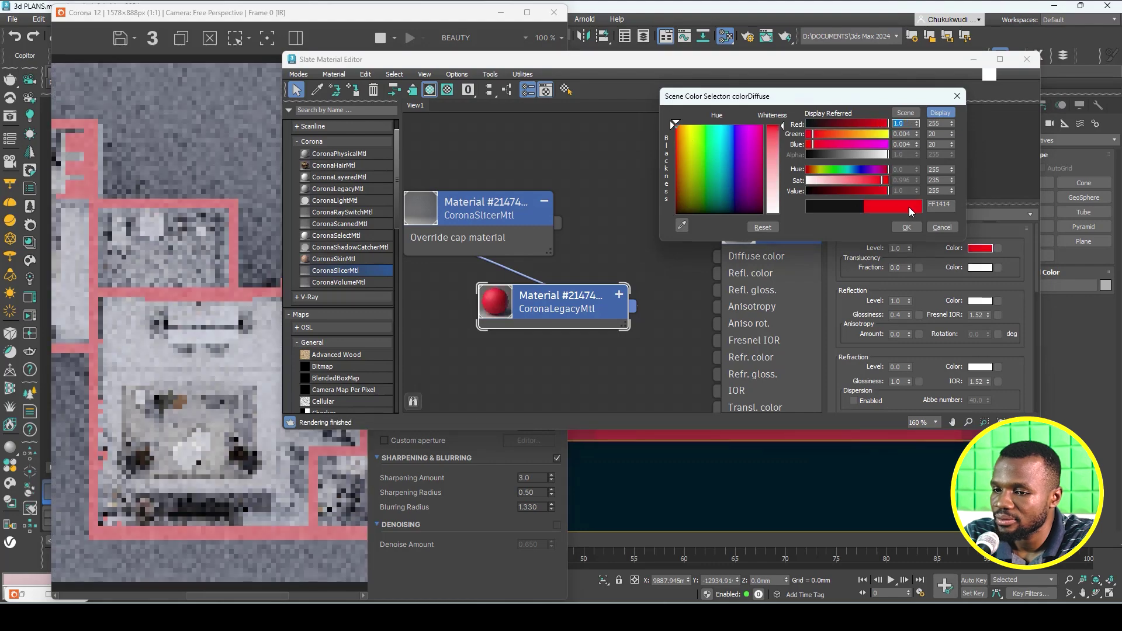
drag(863, 191, 847, 191)
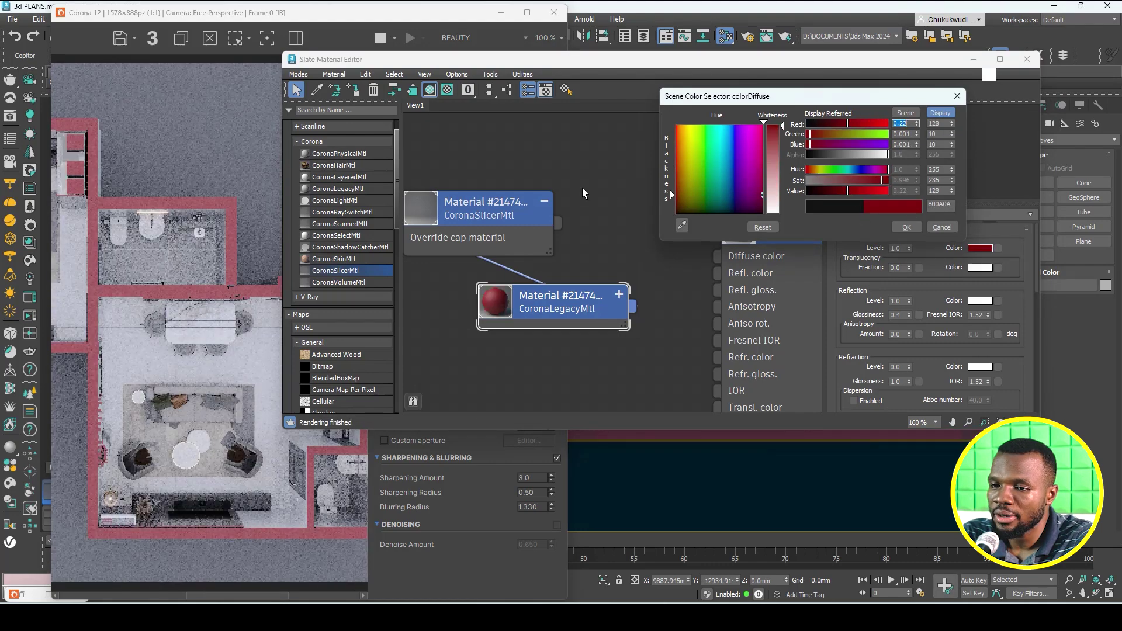
drag(538, 60, 745, 102)
scroll(292, 237, down, 1)
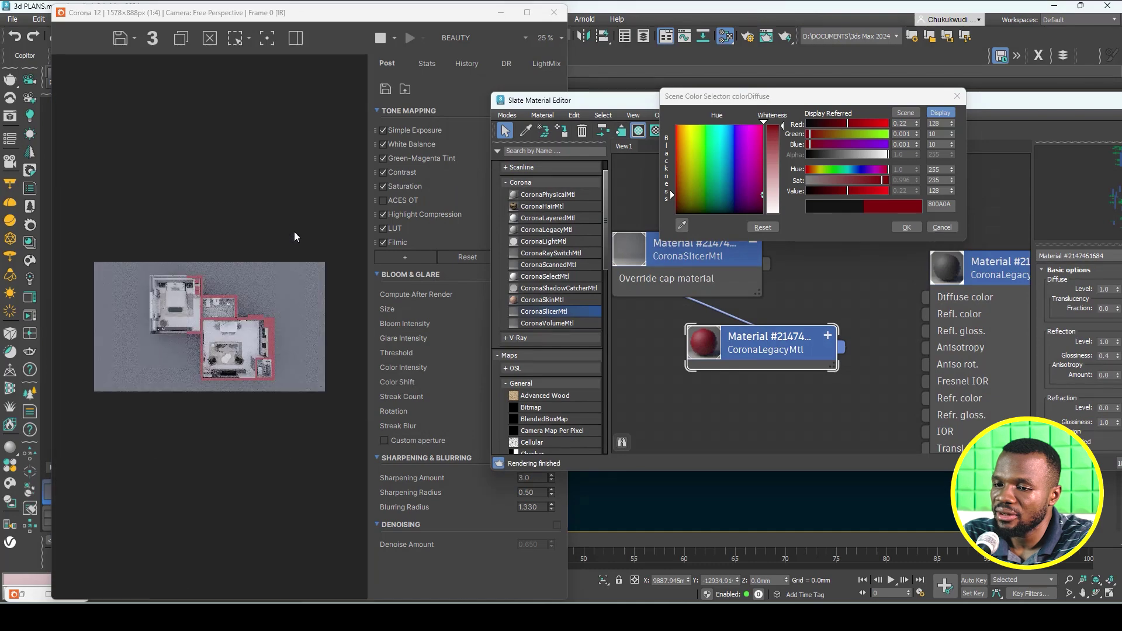
scroll(198, 220, up, 1)
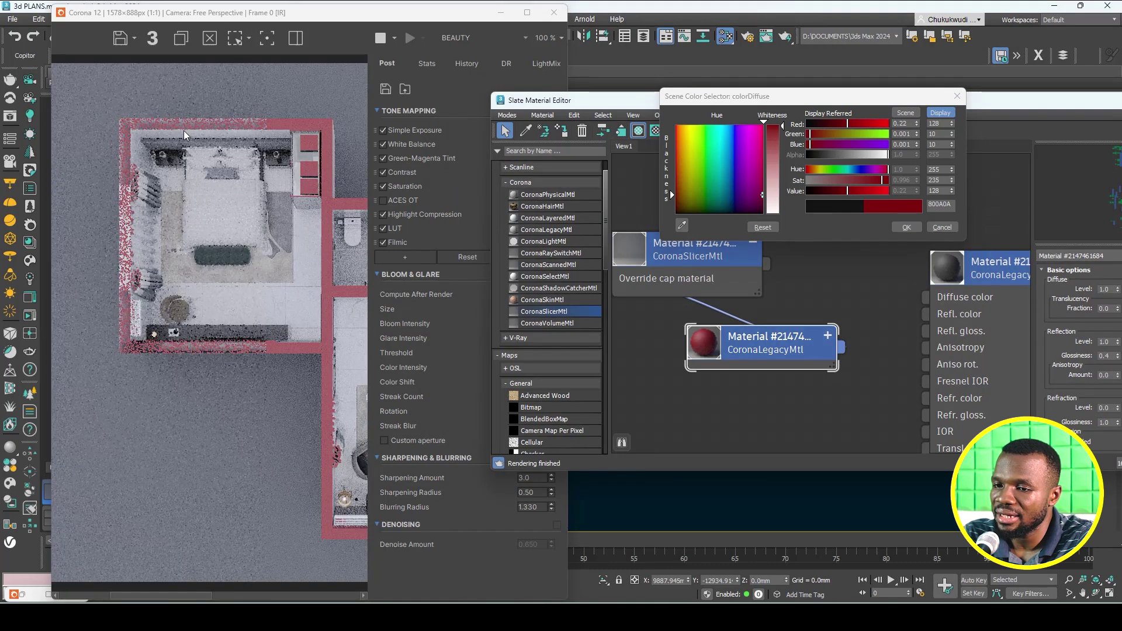
scroll(205, 124, up, 1)
Deepen the cap material's diffuse color to a darker red (770505), accept it, and check the whole plan.
double_click(903, 124)
text(1)
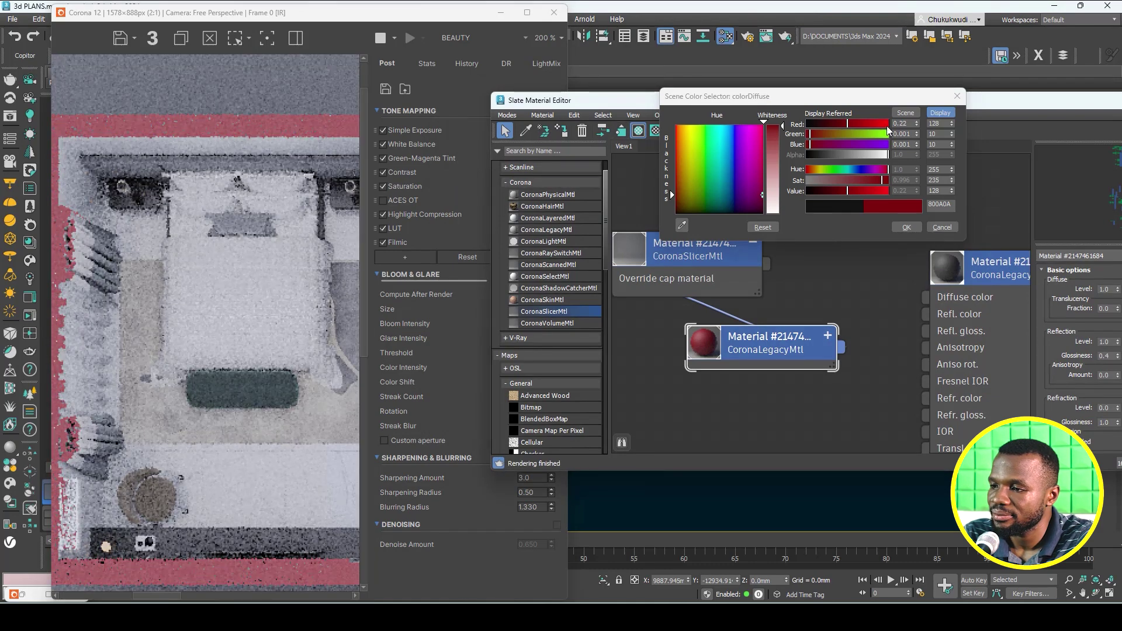
key(Return)
mouse_move(853, 186)
mouse_down()
mouse_move(876, 187)
mouse_move(844, 190)
mouse_up()
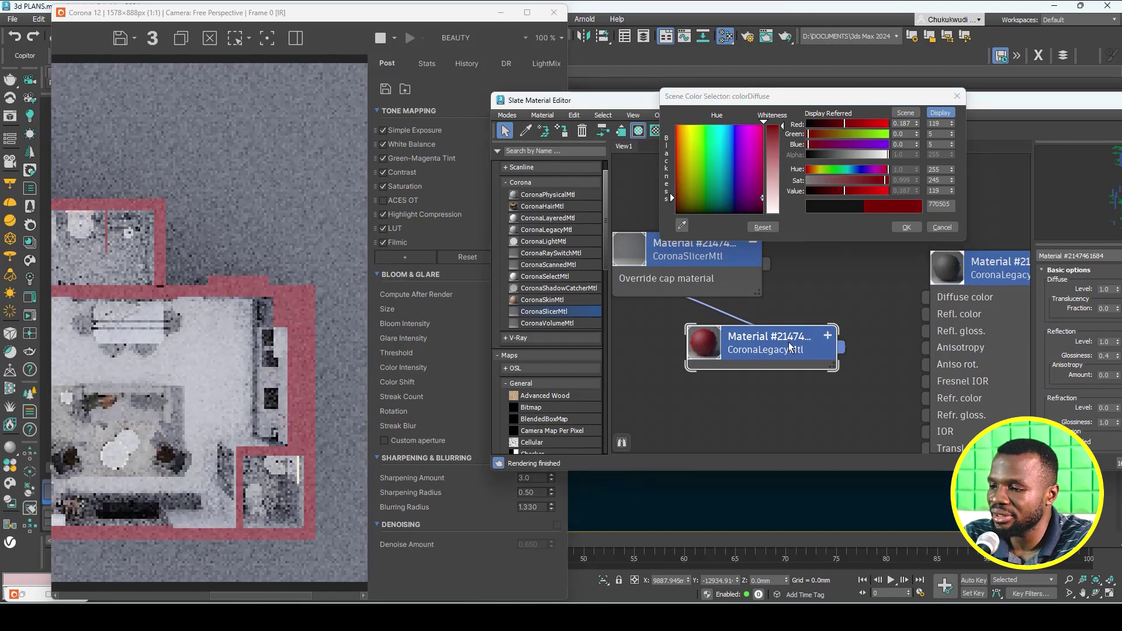
click(907, 227)
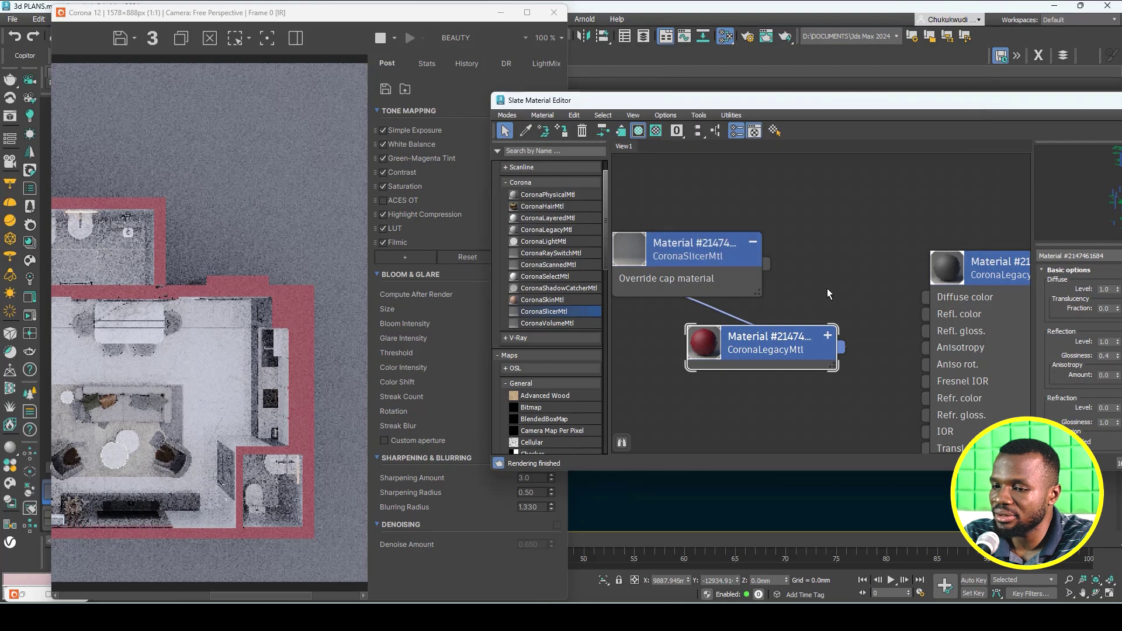
scroll(285, 260, down, 1)
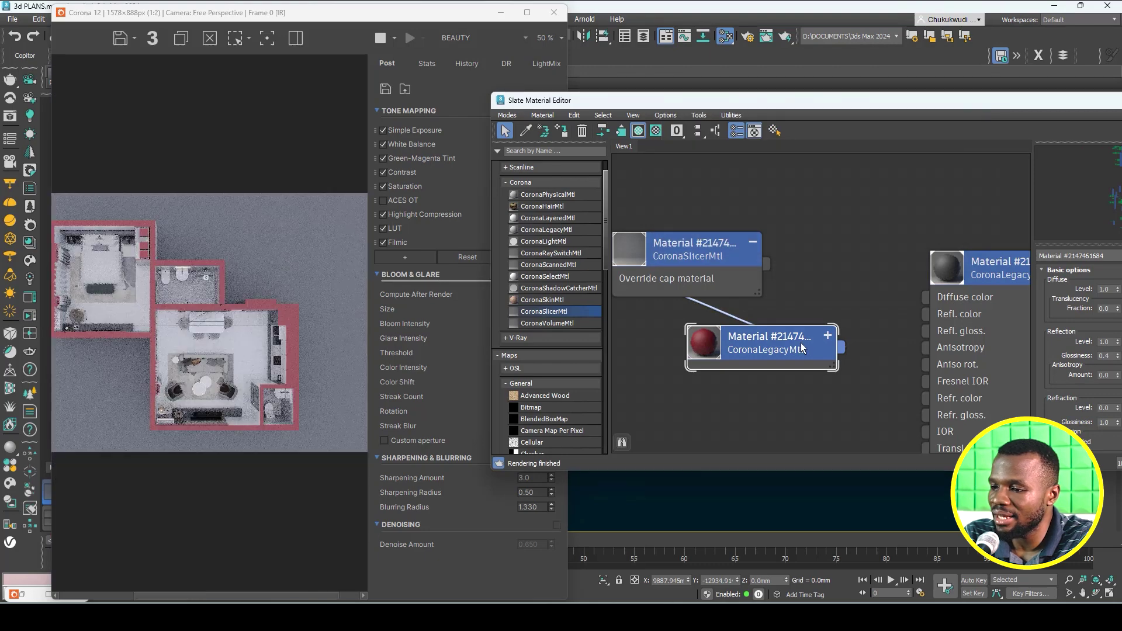
Set the cap material's reflection glossiness to 0.01 and examine the wall caps around the plan.
drag(760, 100, 678, 93)
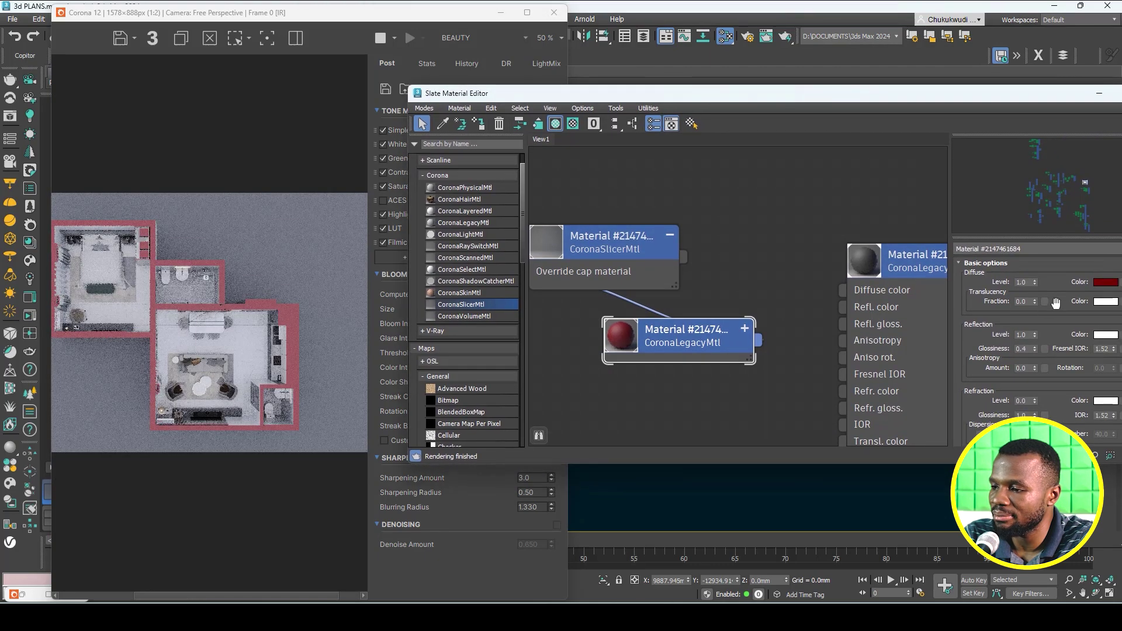
click(1034, 350)
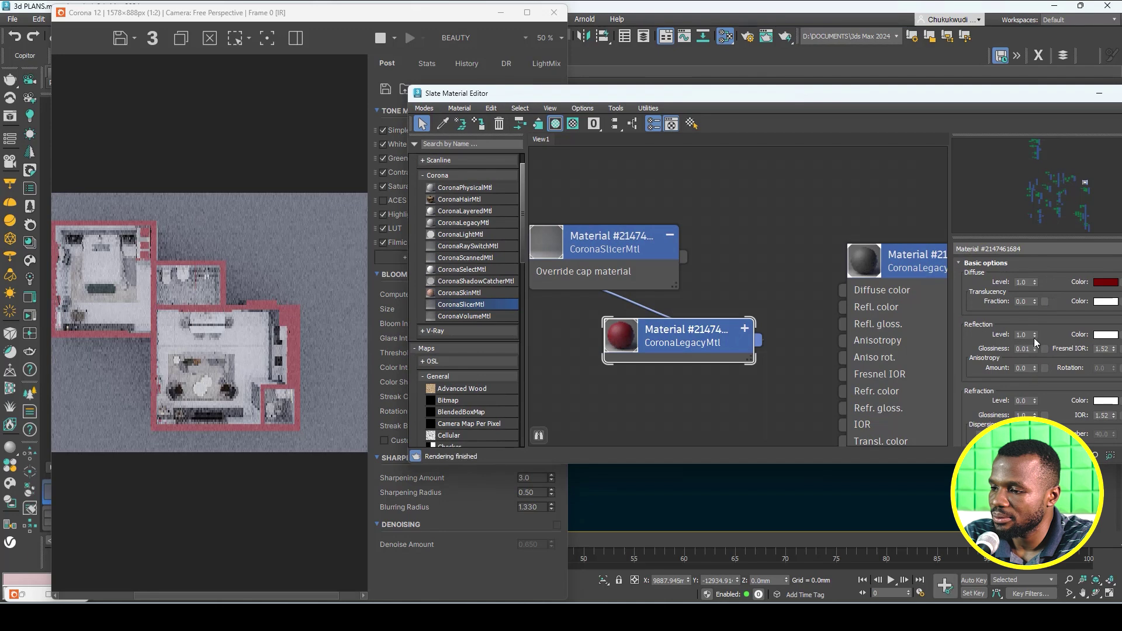
scroll(315, 316, up, 1)
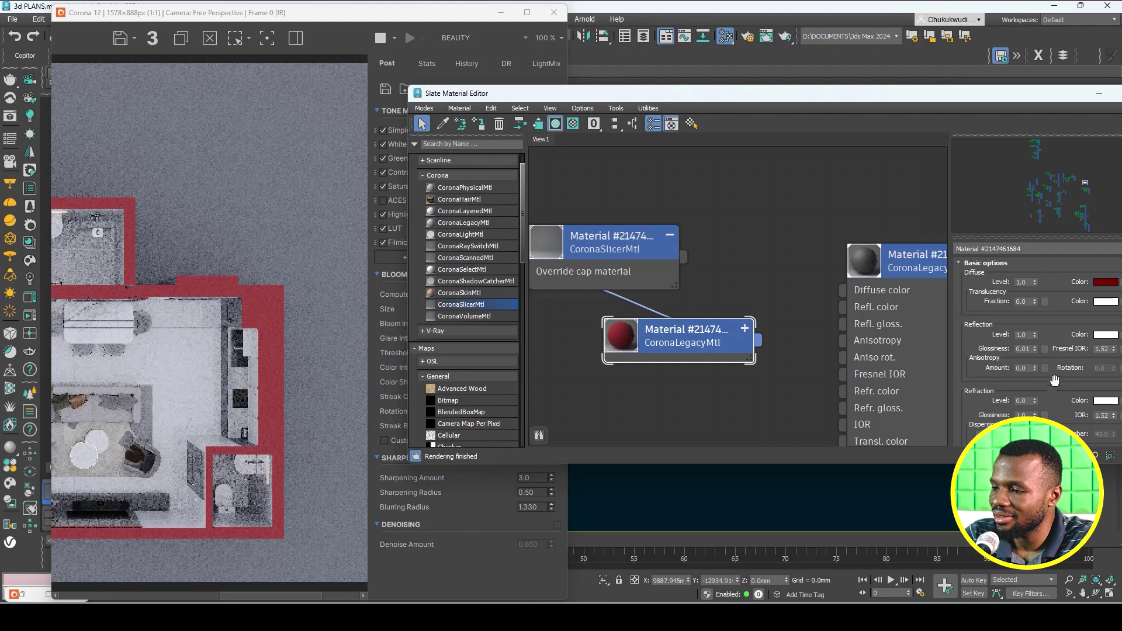
scroll(260, 333, down, 1)
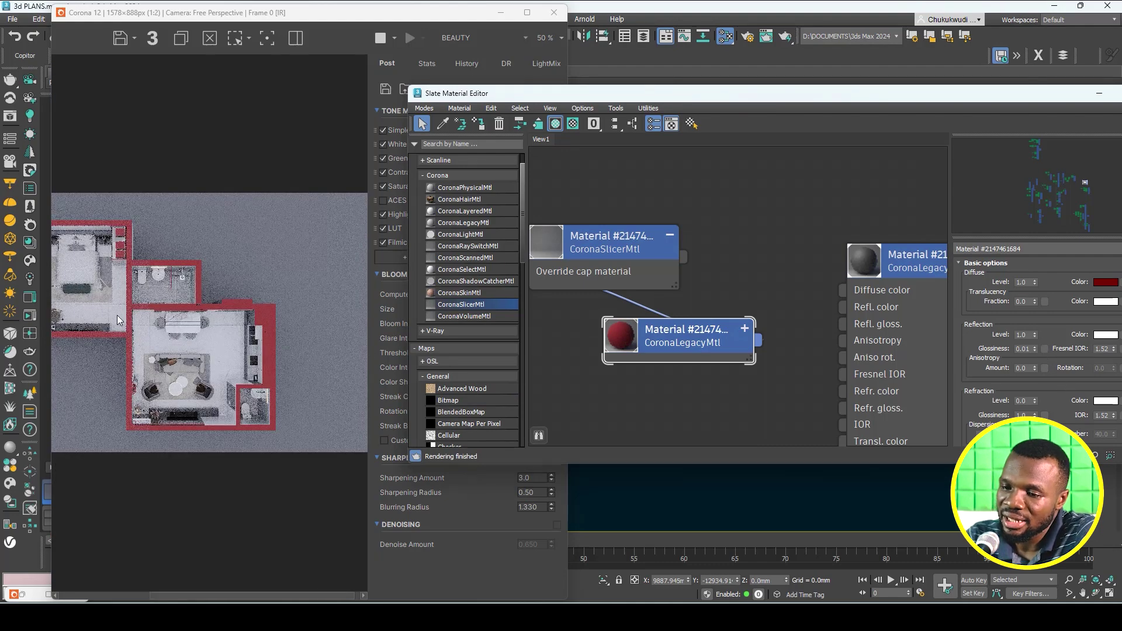
scroll(117, 314, up, 2)
scroll(191, 289, down, 2)
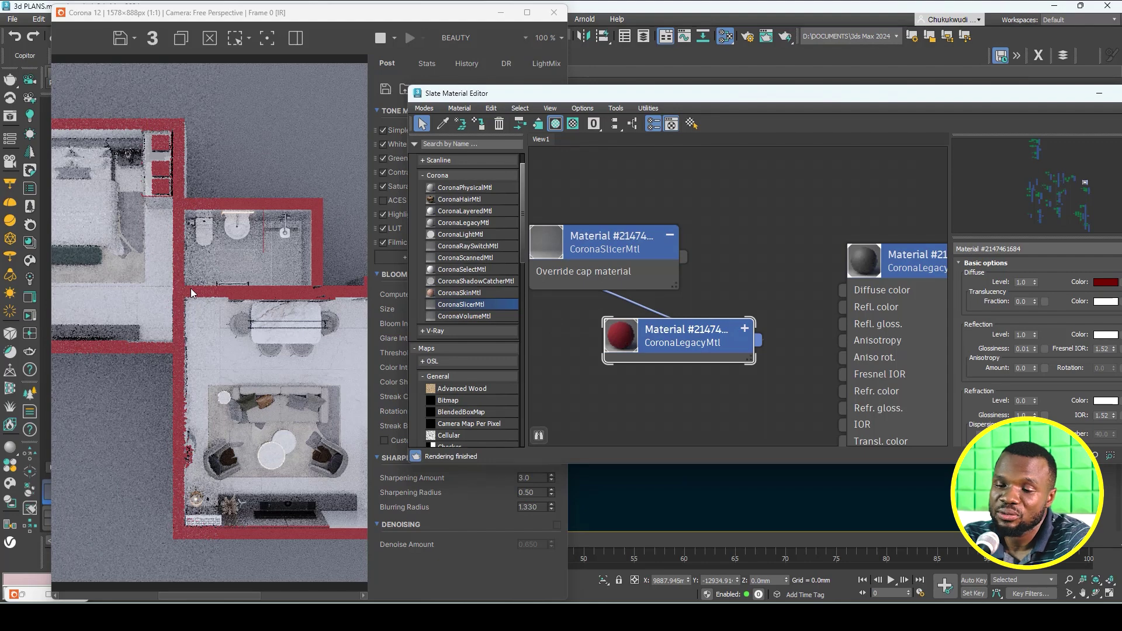
scroll(315, 318, up, 1)
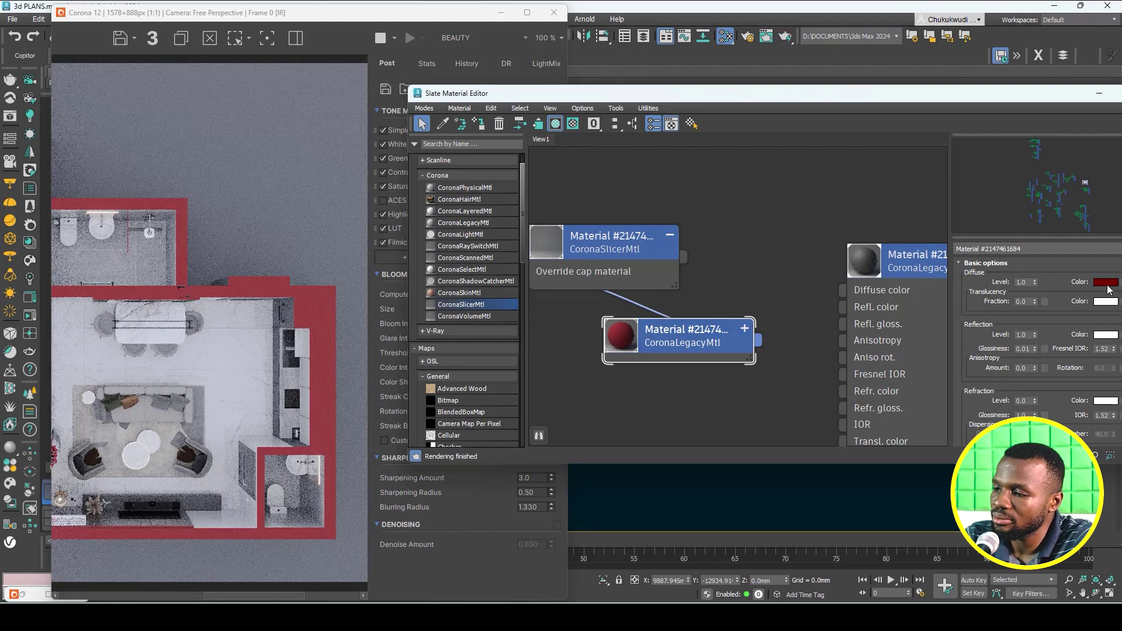
Change the cap material's diffuse color to pure blue (0000FF) and inspect the cut walls across the render.
click(1105, 283)
drag(856, 182, 858, 154)
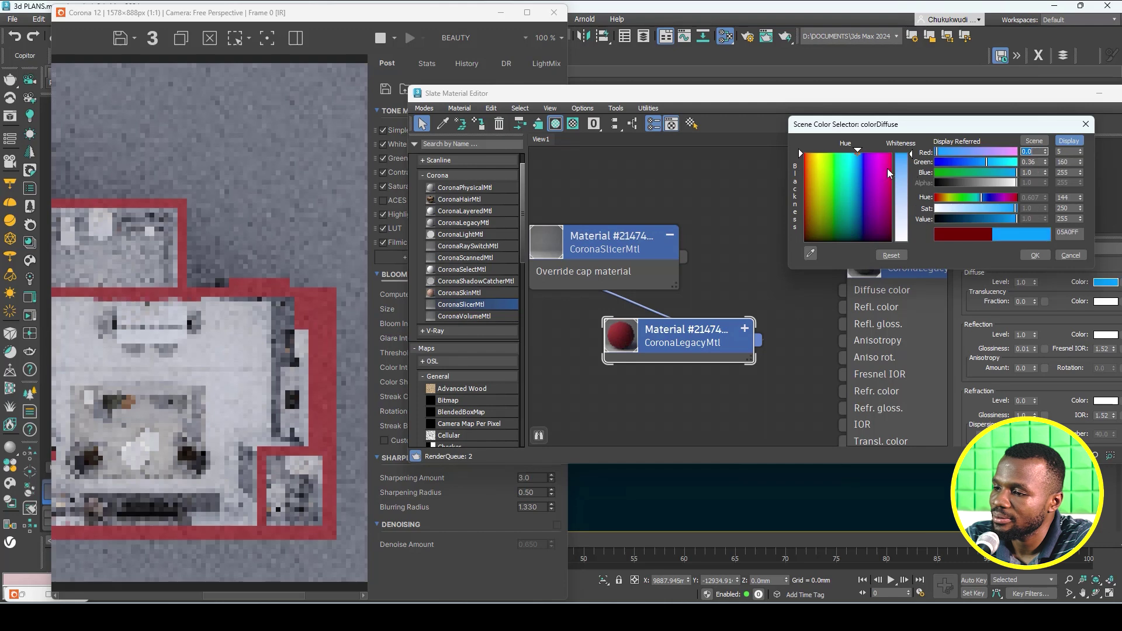
drag(1007, 220, 983, 219)
drag(982, 173, 1017, 173)
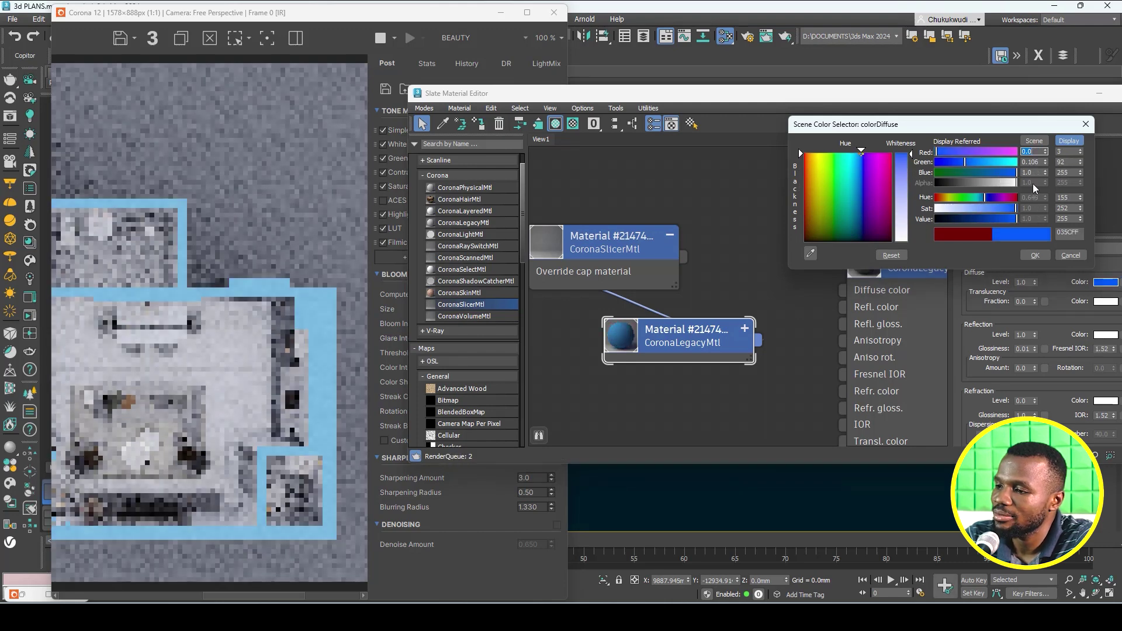
click(863, 153)
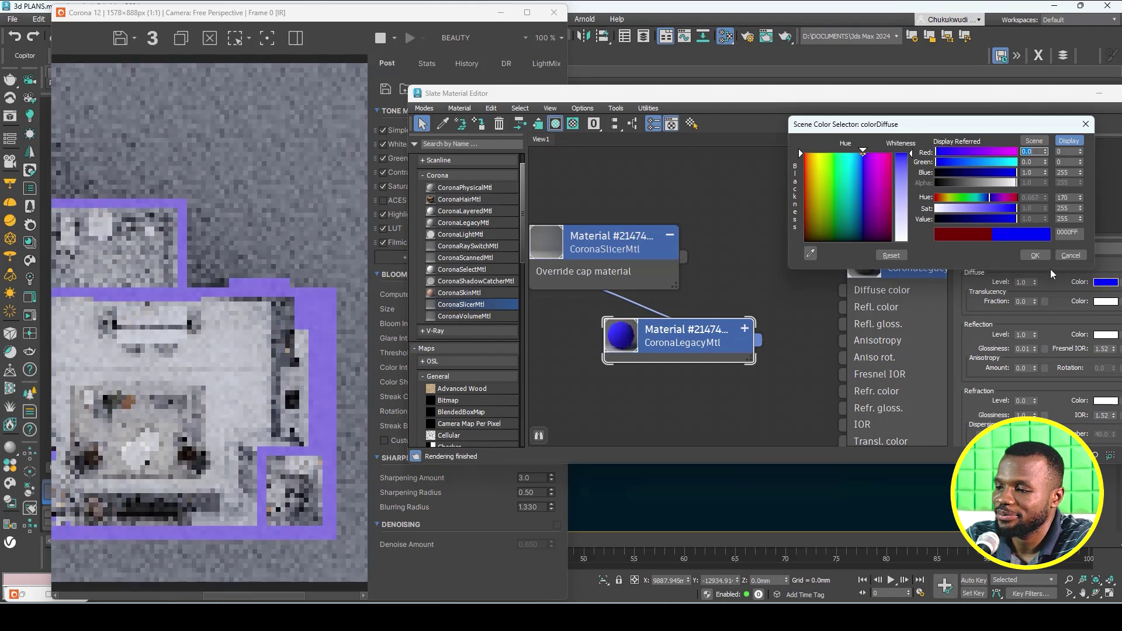
click(1035, 256)
scroll(308, 327, down, 3)
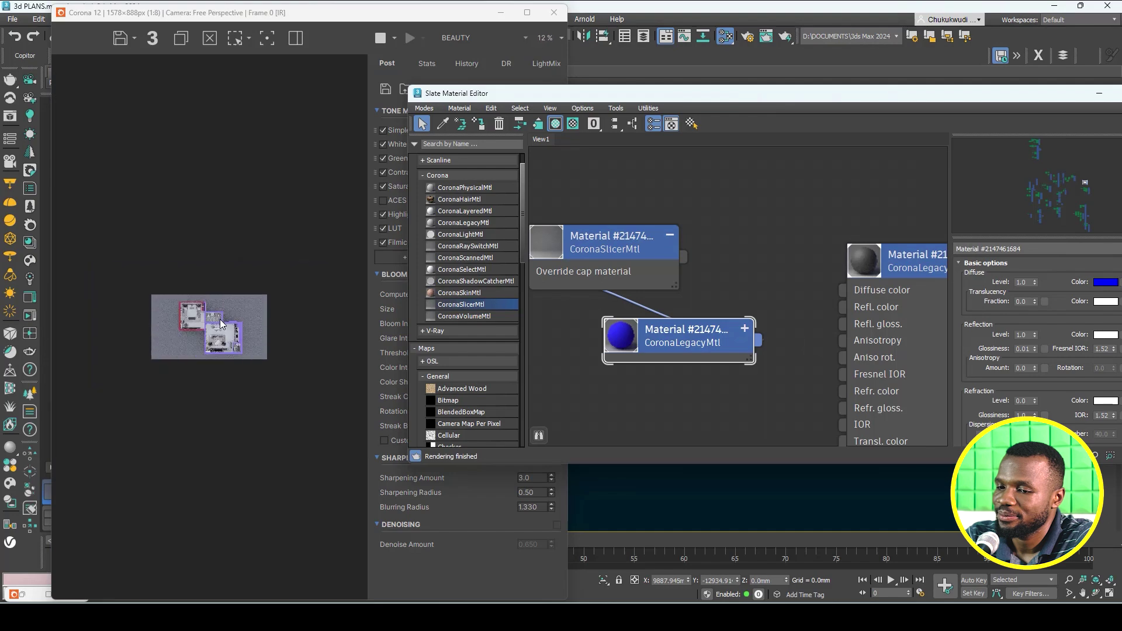
scroll(222, 332, up, 2)
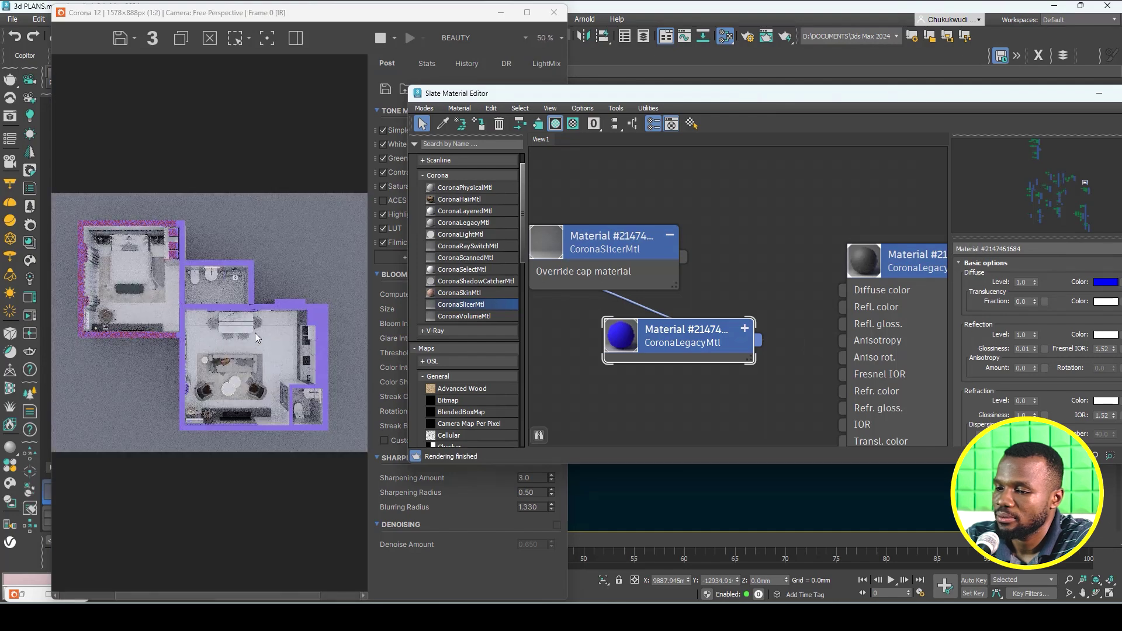
scroll(178, 225, up, 2)
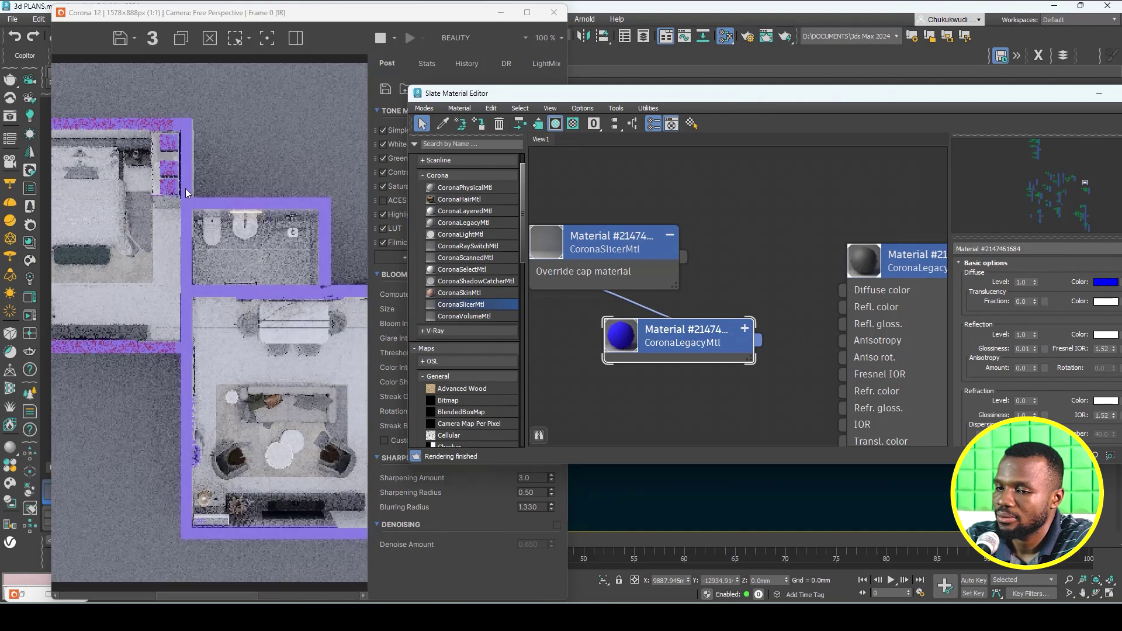
scroll(198, 303, down, 3)
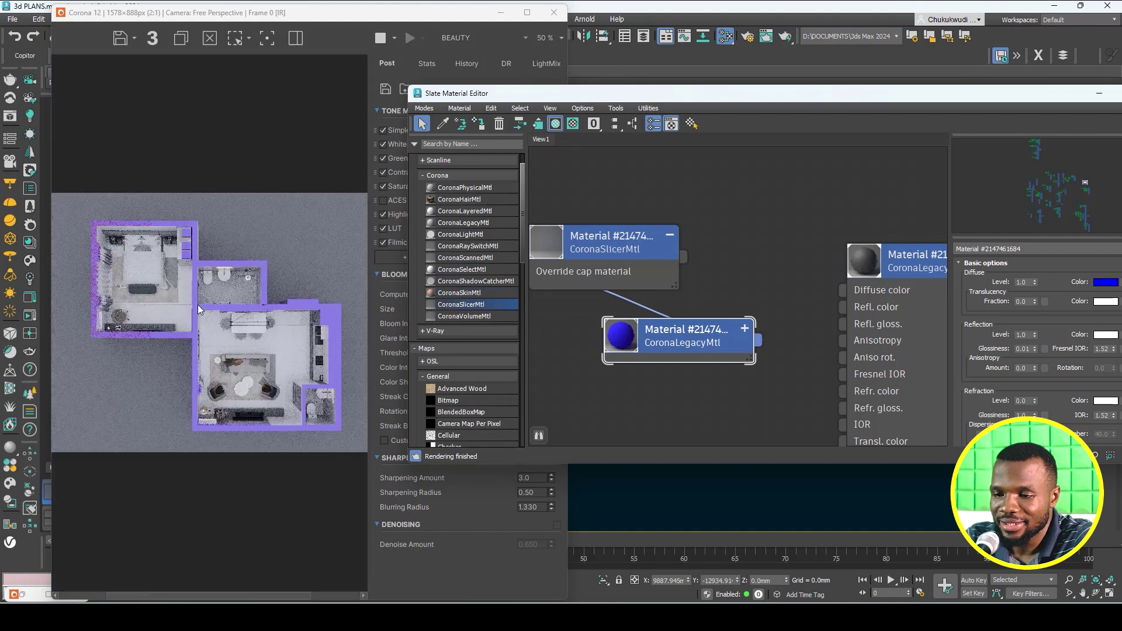
scroll(202, 306, up, 3)
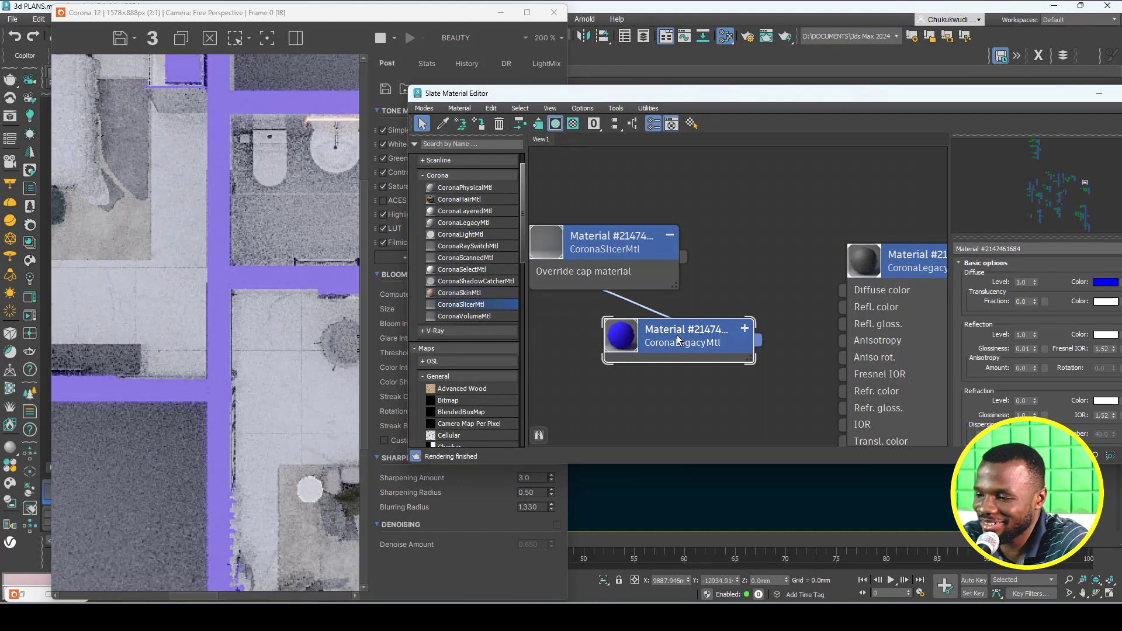
Darken the cap material's blue diffuse color to 000045 and inspect the wall caps near the bathroom and living area.
click(749, 266)
scroll(739, 299, down, 3)
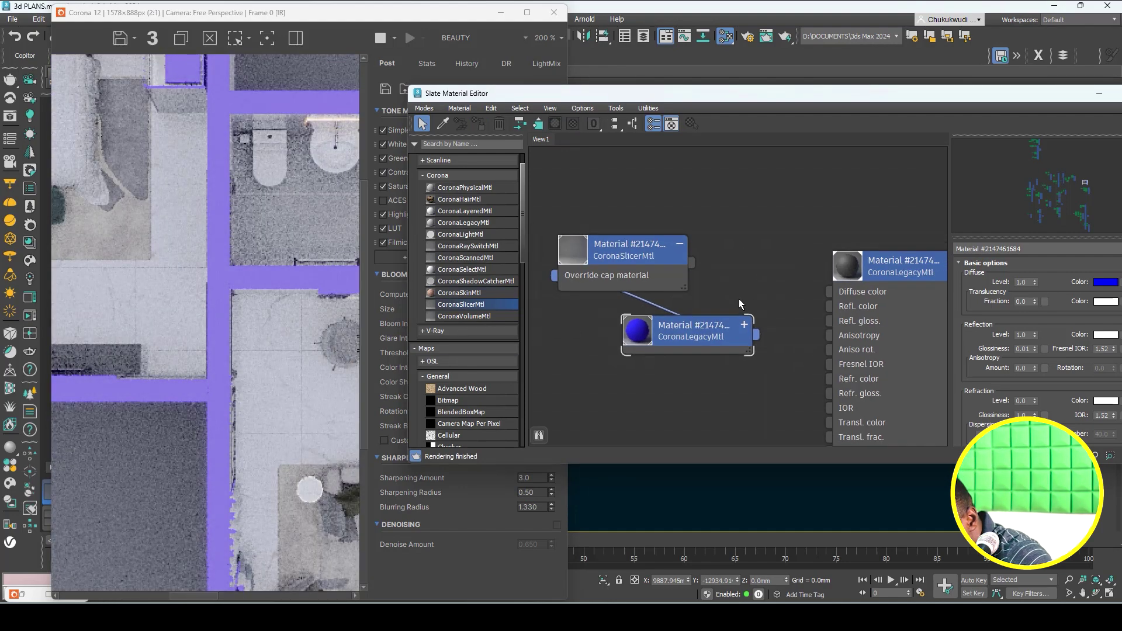
drag(924, 100, 837, 103)
click(1019, 285)
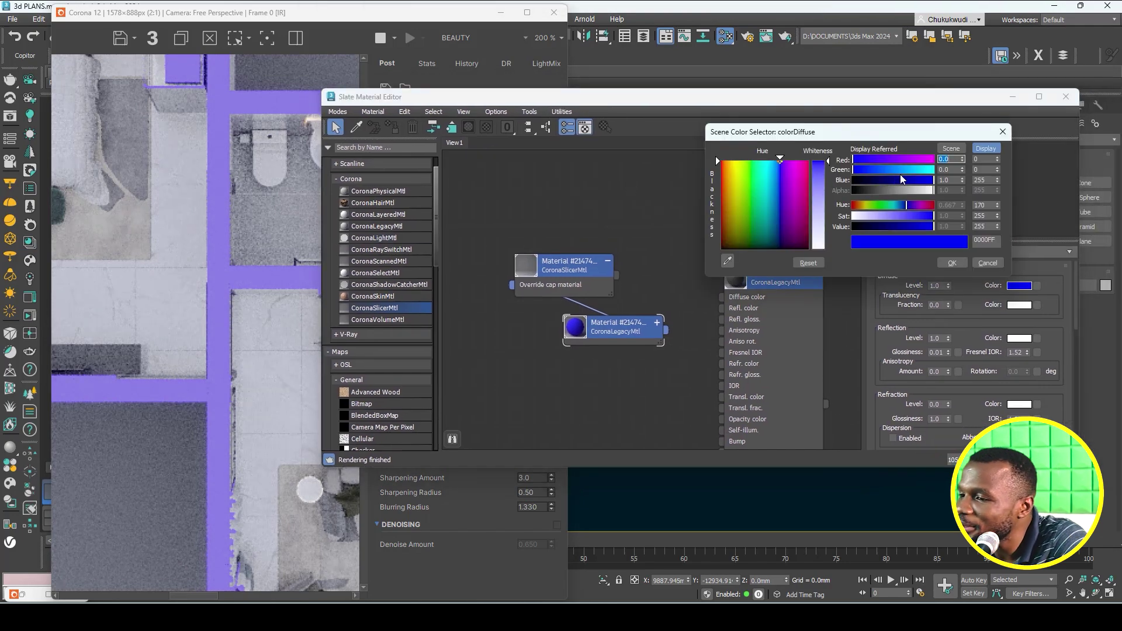
click(893, 226)
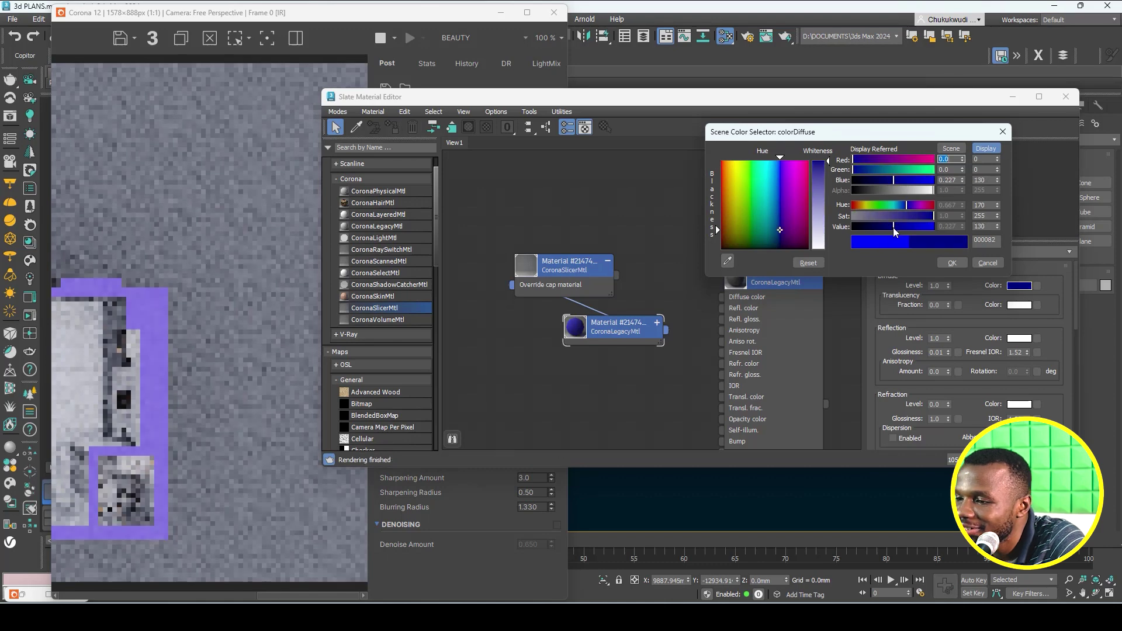
drag(893, 231, 874, 230)
scroll(237, 332, down, 1)
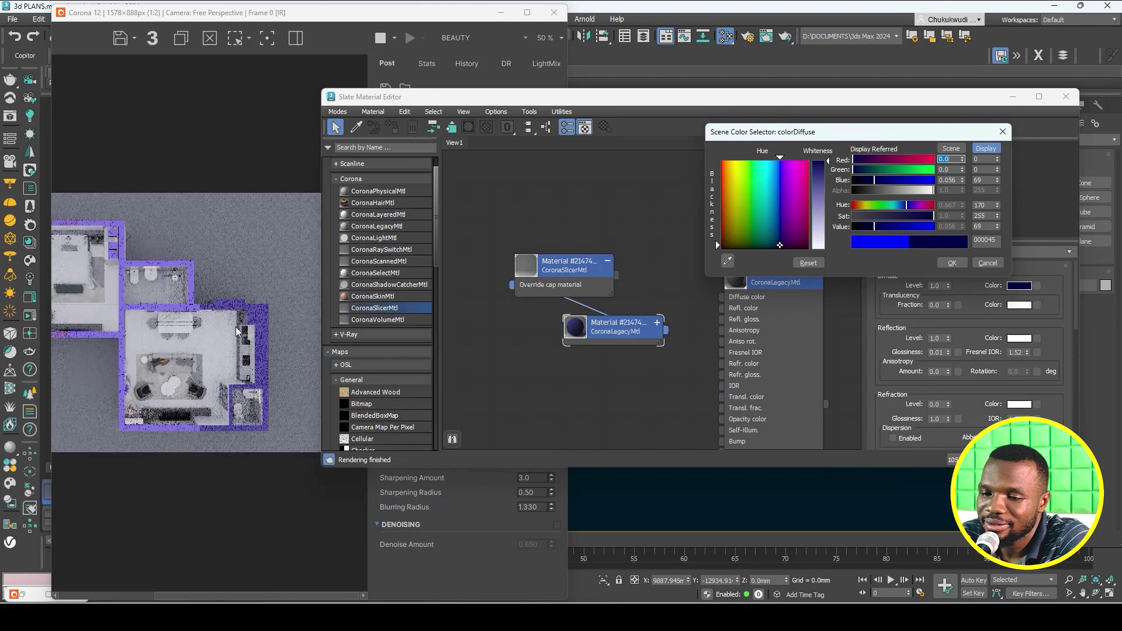
scroll(250, 320, up, 1)
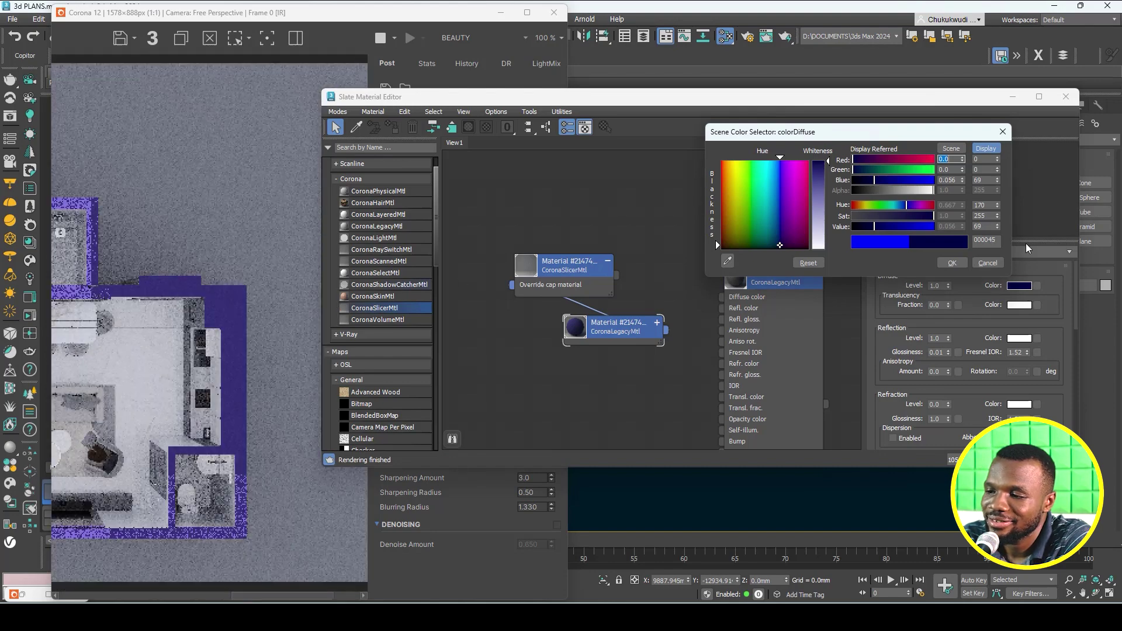
scroll(133, 299, down, 1)
scroll(125, 293, up, 2)
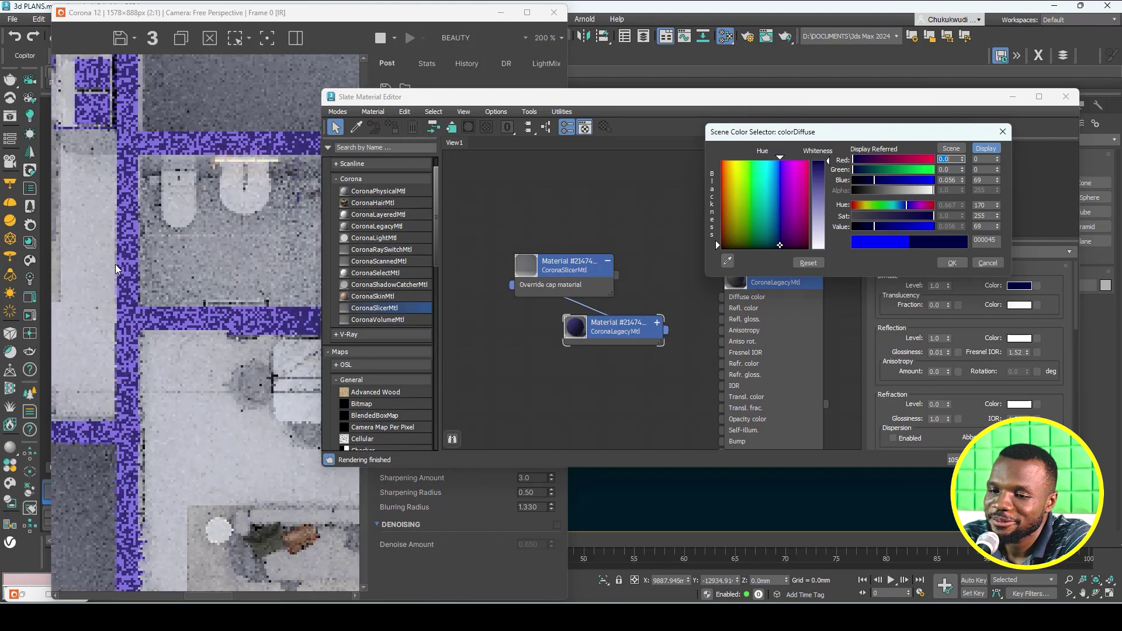
scroll(120, 274, down, 1)
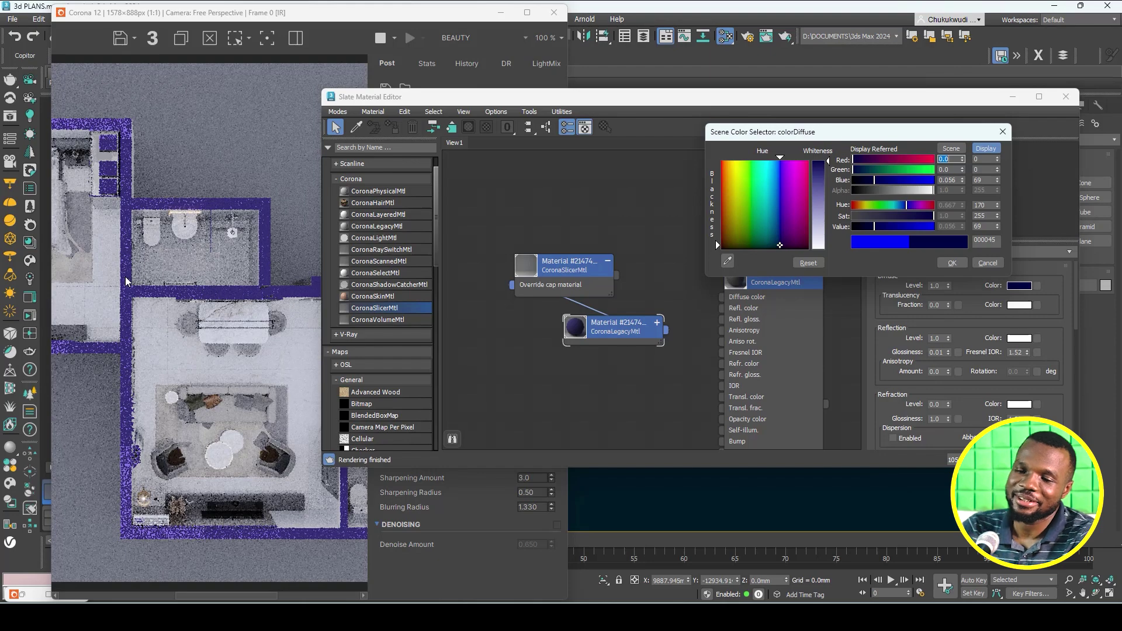
Try dark blue (000066) on the wall caps, check the bedroom walls, and settle on black (000000) as the diffuse color.
click(886, 229)
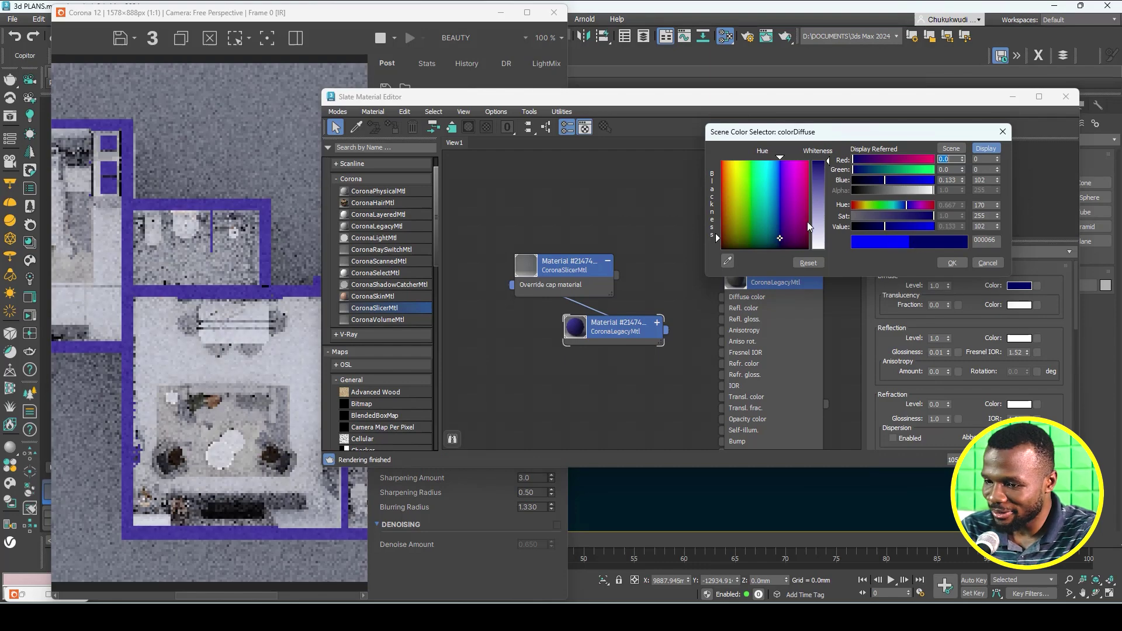
scroll(243, 302, down, 1)
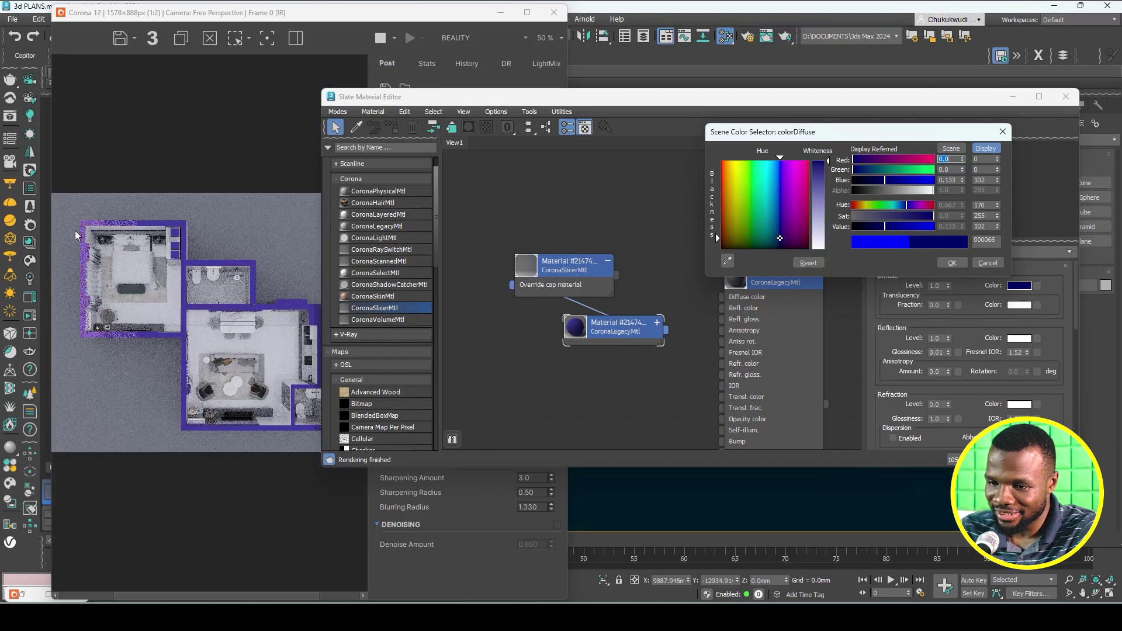
scroll(93, 205, up, 2)
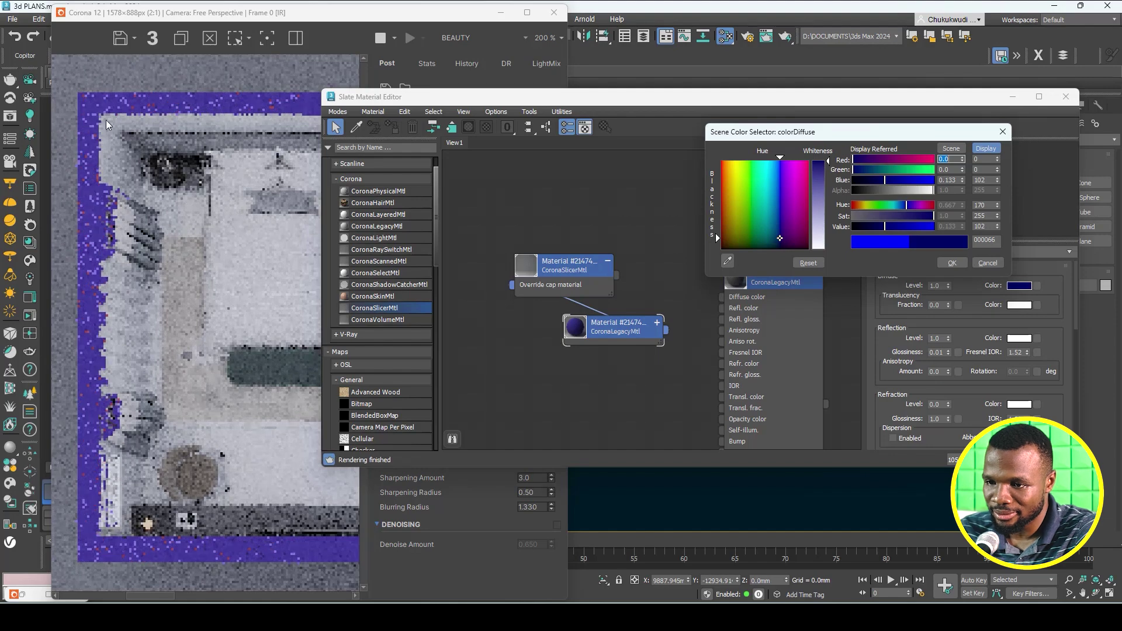
scroll(107, 125, down, 1)
drag(867, 185, 853, 186)
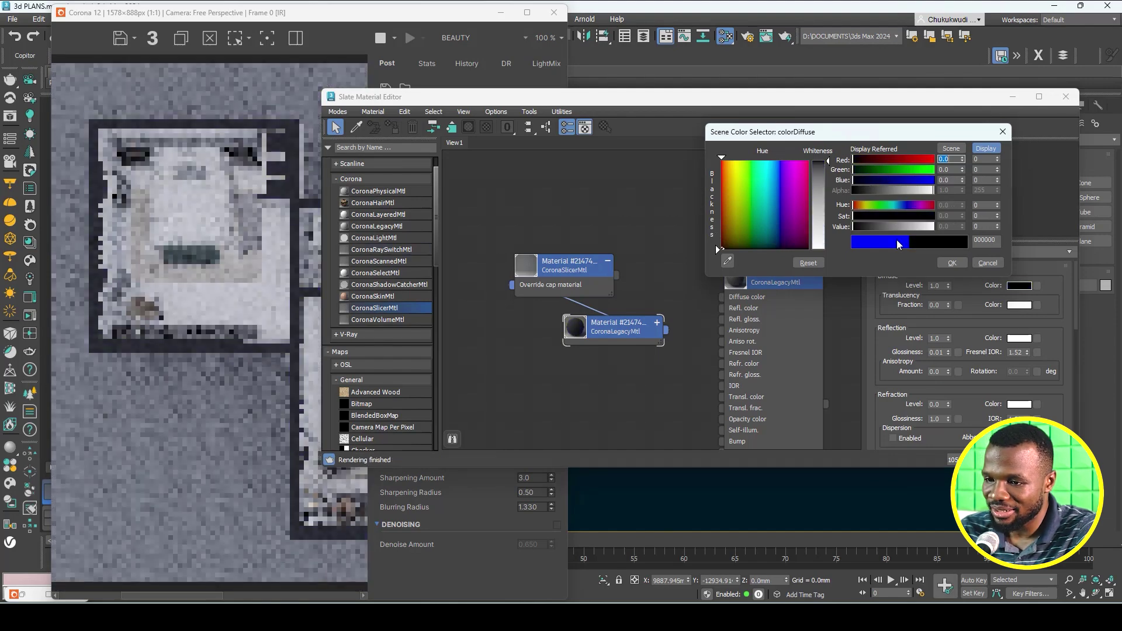
click(952, 263)
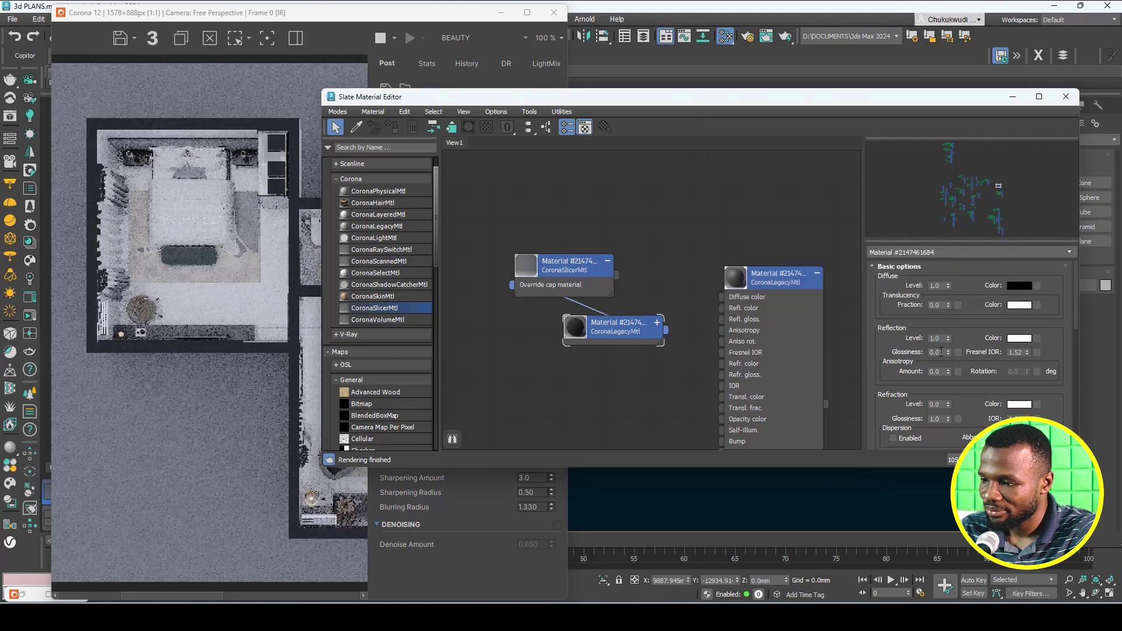
Set the diffuse color of the separate CoronaLegacyMtl, not the cap material, to grey 6F6F6F.
scroll(188, 287, down, 2)
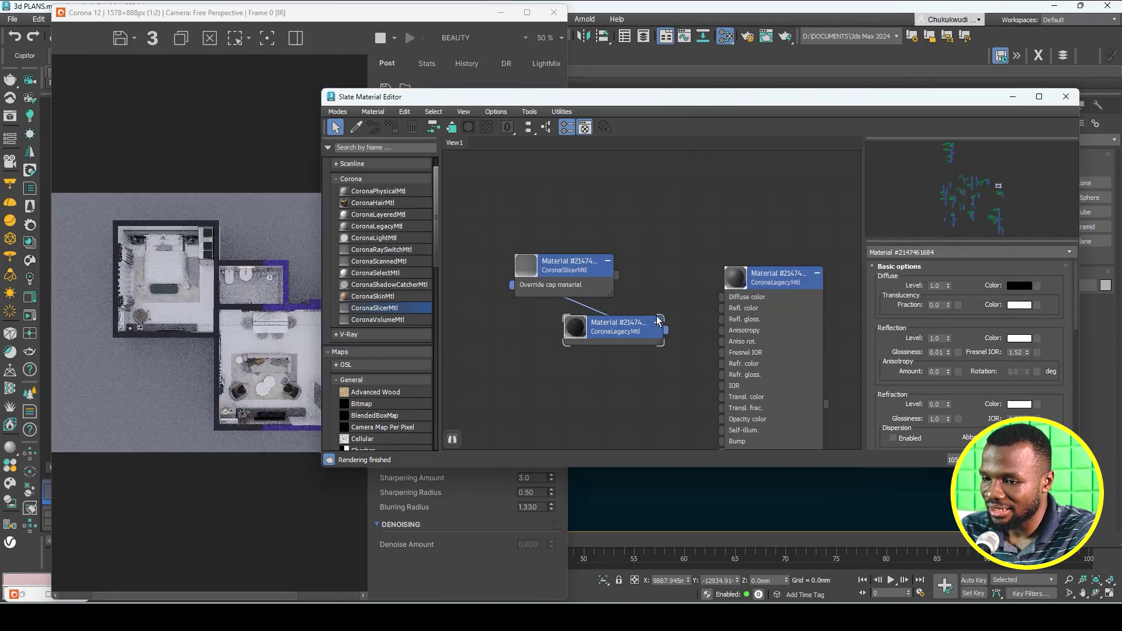
click(803, 271)
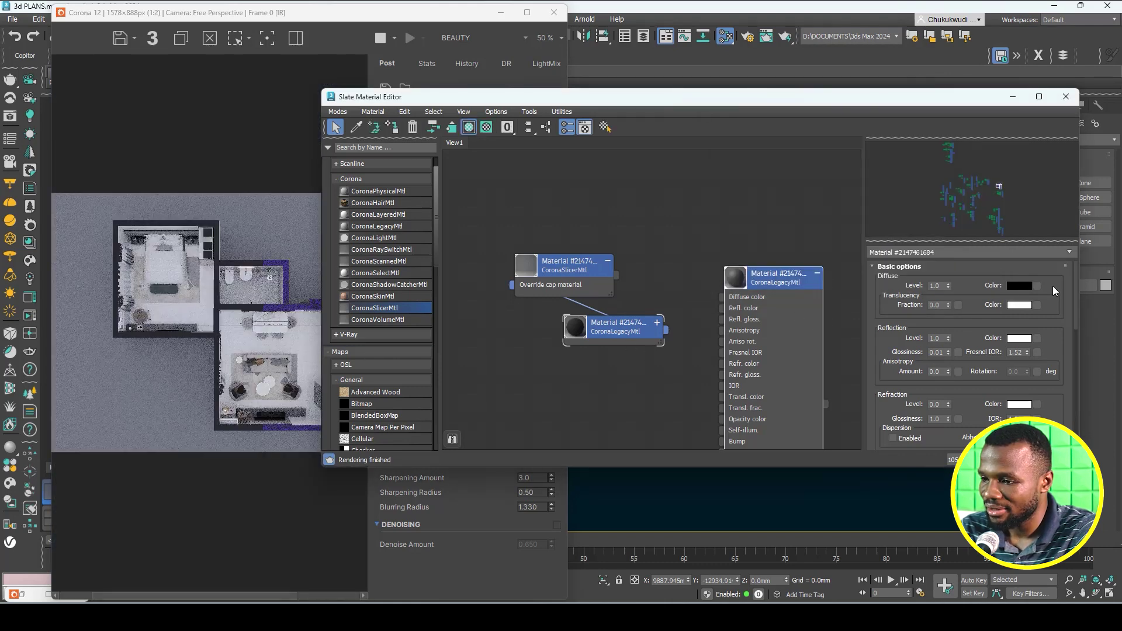
click(1021, 286)
mouse_move(880, 226)
mouse_down()
mouse_move(903, 223)
mouse_move(892, 224)
mouse_up()
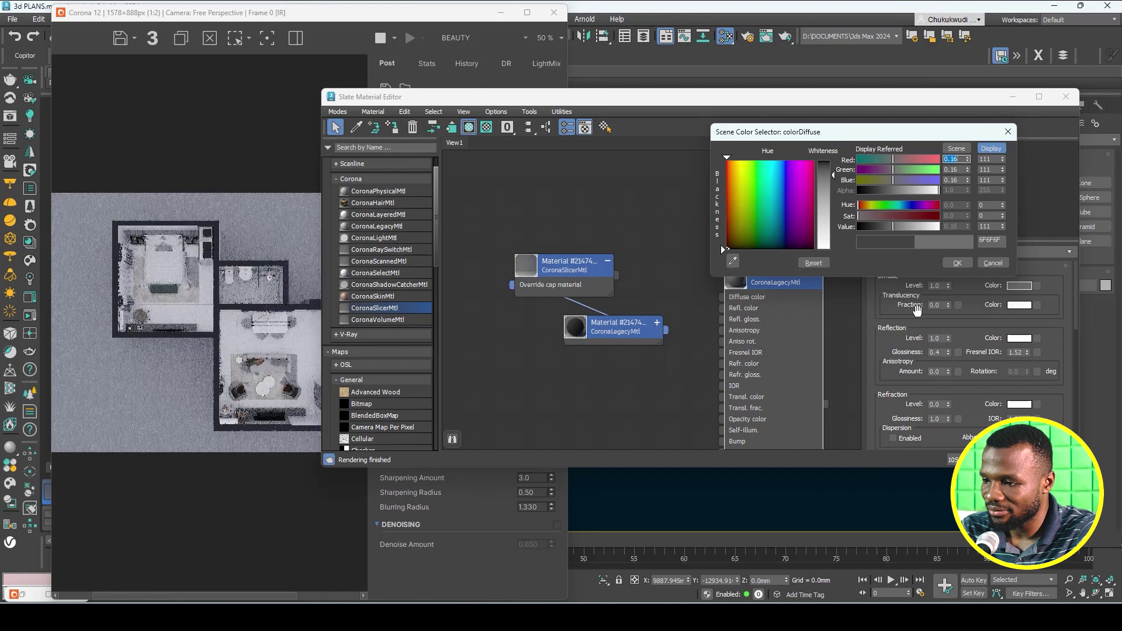
click(957, 262)
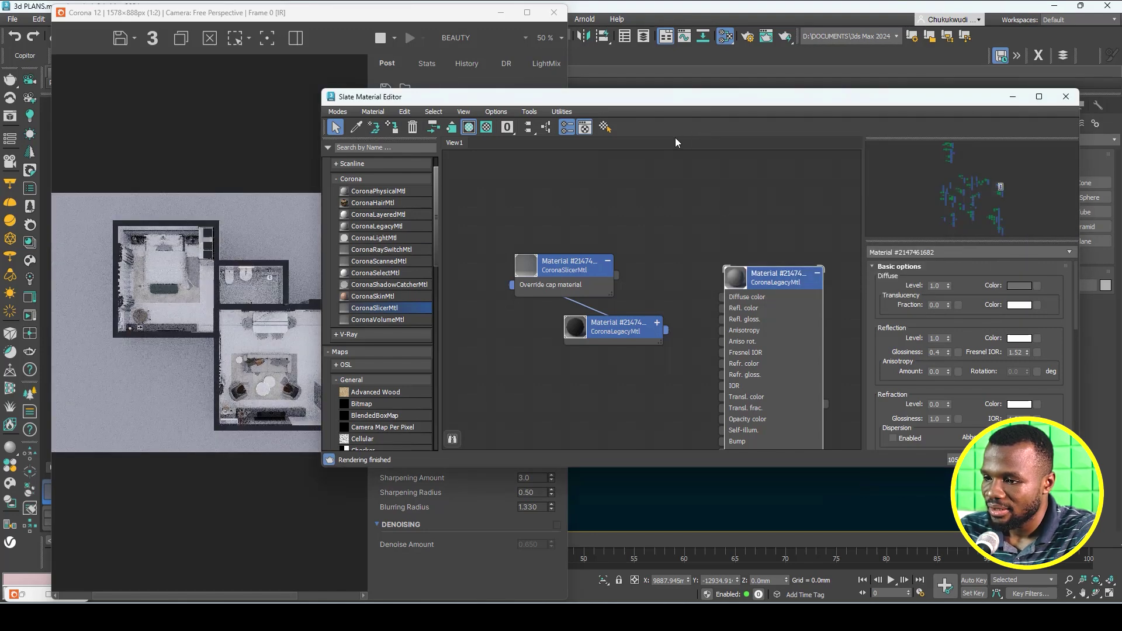
Uncover the perspective view and adjust its zoom and pan to frame the whole house from above.
drag(696, 104, 806, 442)
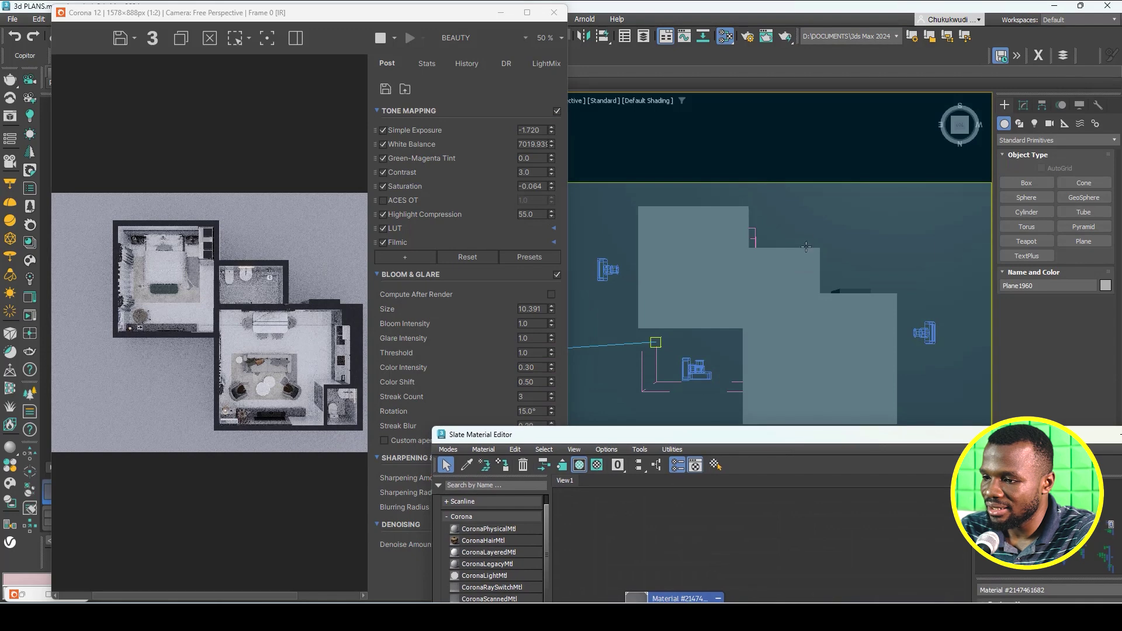
scroll(816, 233, down, 2)
scroll(817, 233, down, 1)
scroll(817, 233, up, 4)
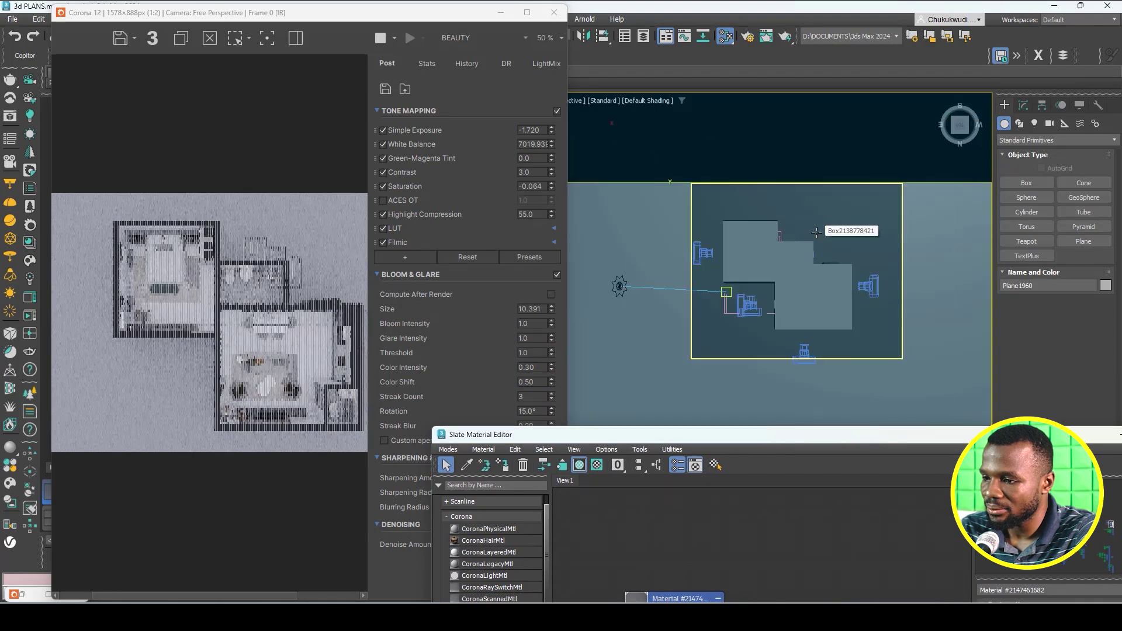
scroll(807, 259, up, 3)
middle_drag(807, 259, 797, 254)
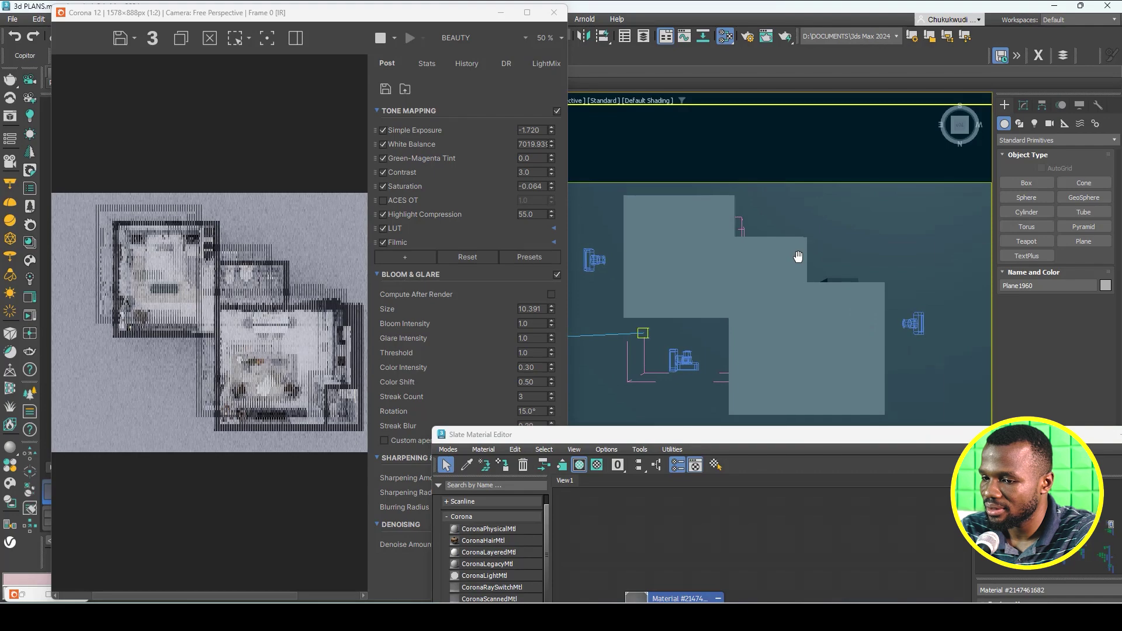
Switch the orthographic view to Left, check the ground plane and slicer box around the house, and examine the full plan render.
drag(313, 19, 788, 119)
alt+middle_drag(321, 298, 355, 315)
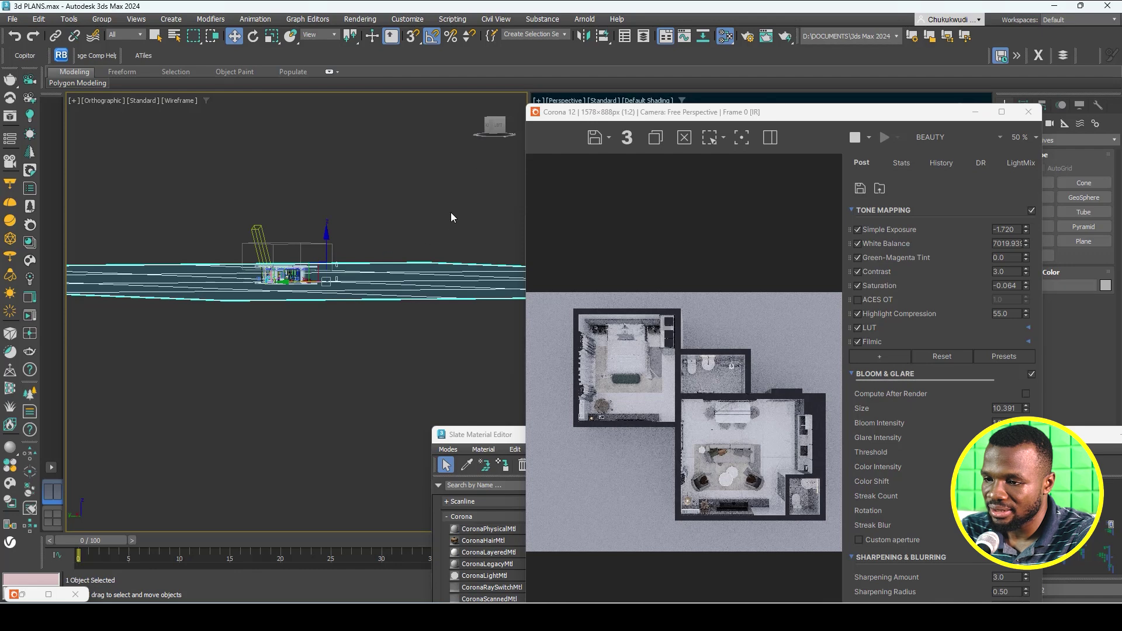
click(497, 127)
key(l)
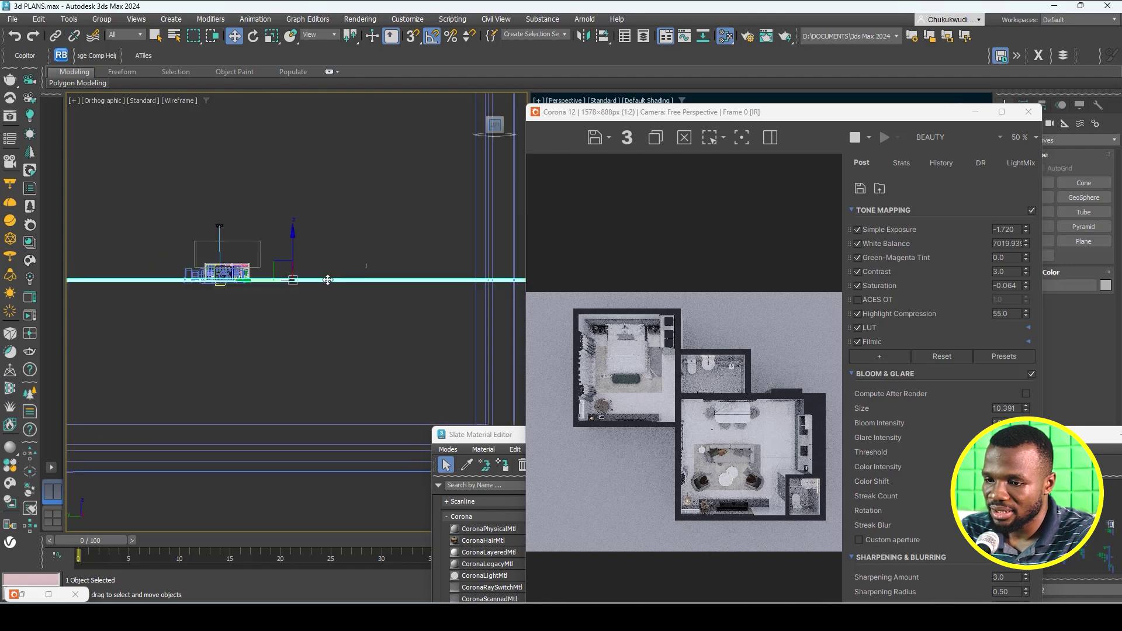
scroll(218, 279, up, 2)
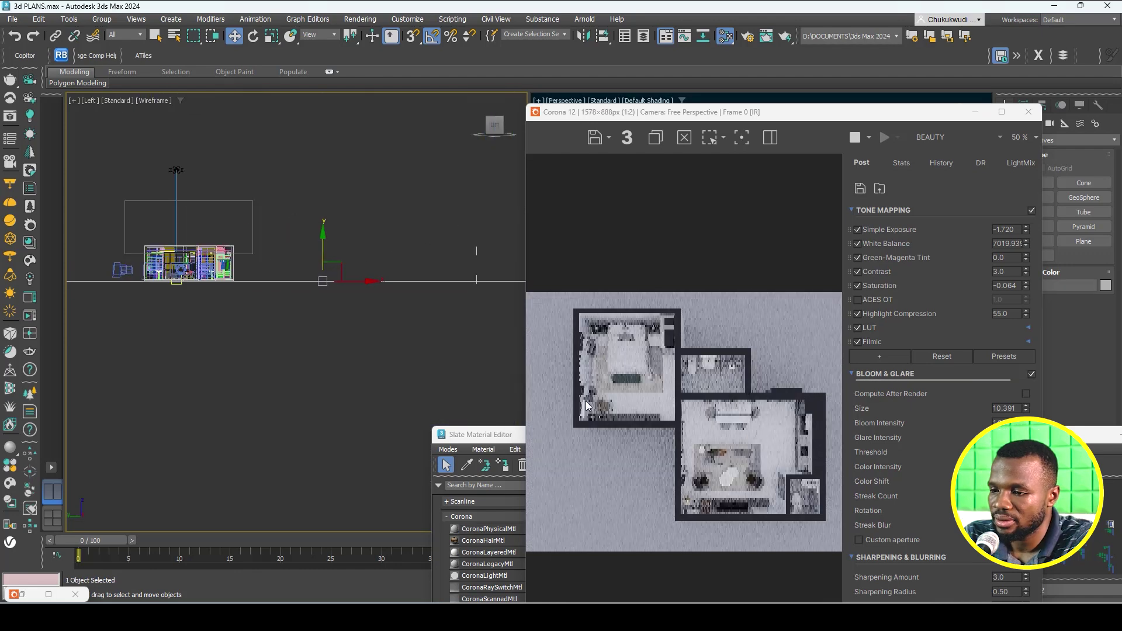
scroll(617, 430, up, 1)
scroll(662, 433, down, 1)
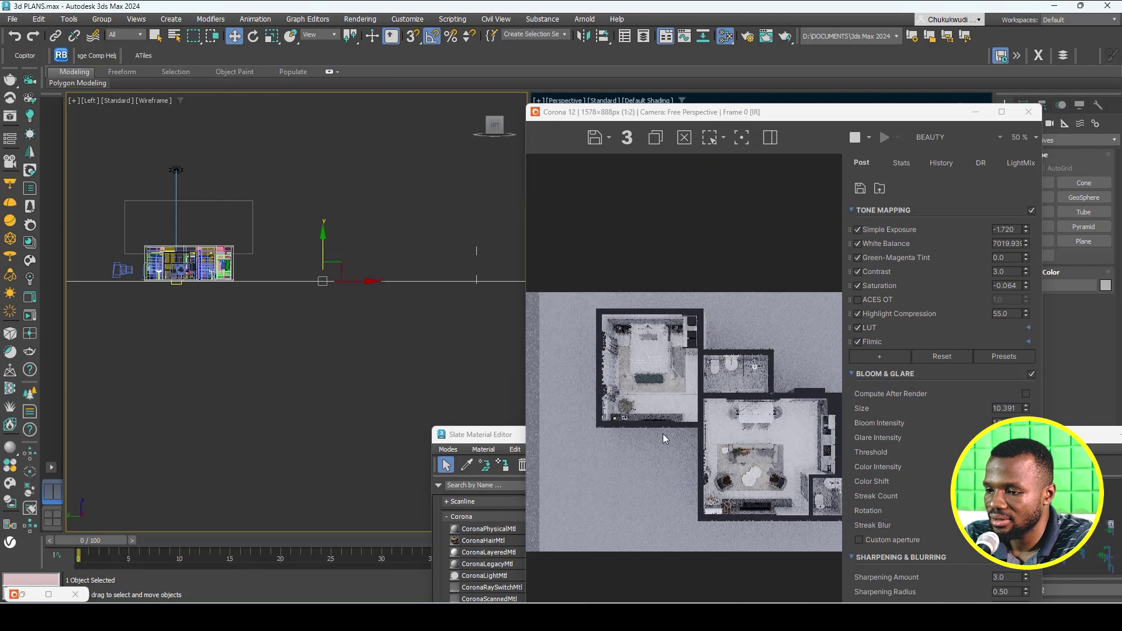
scroll(636, 424, down, 1)
scroll(672, 440, up, 1)
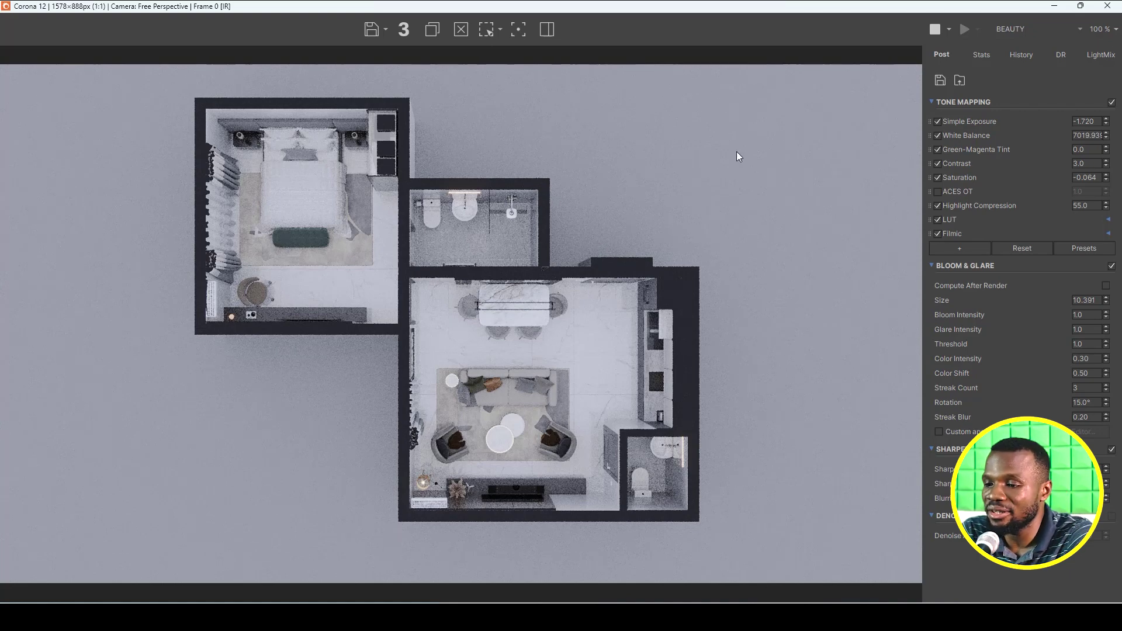
double_click(823, 7)
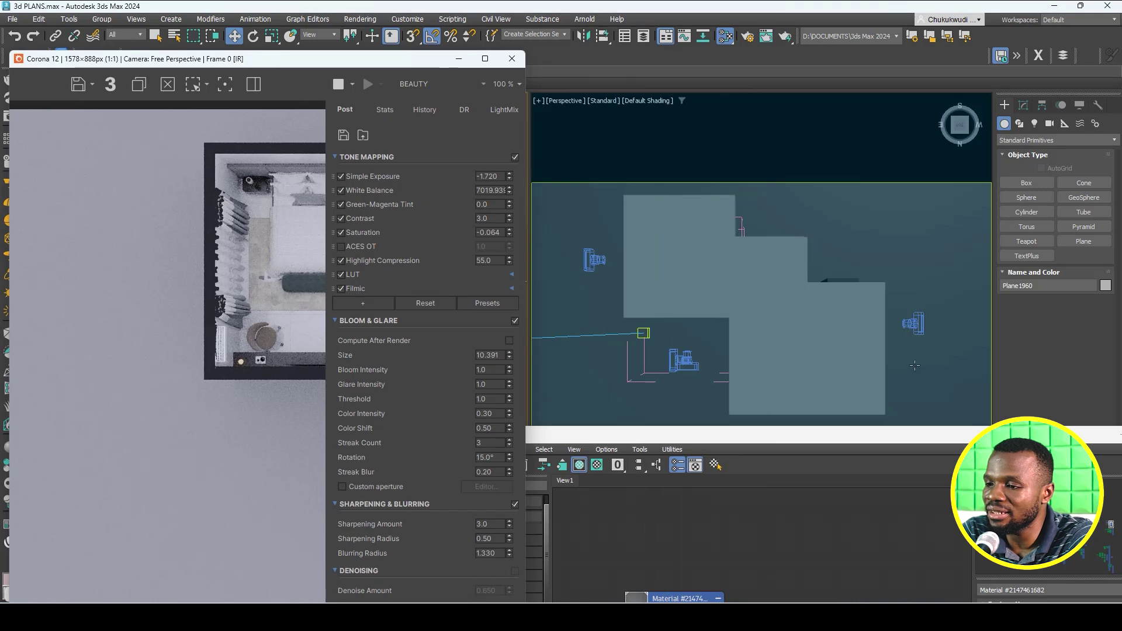
Select the slicer box, clear the material editor away, and refine the perspective view's framing so the house sits centred within the safe frame.
click(897, 364)
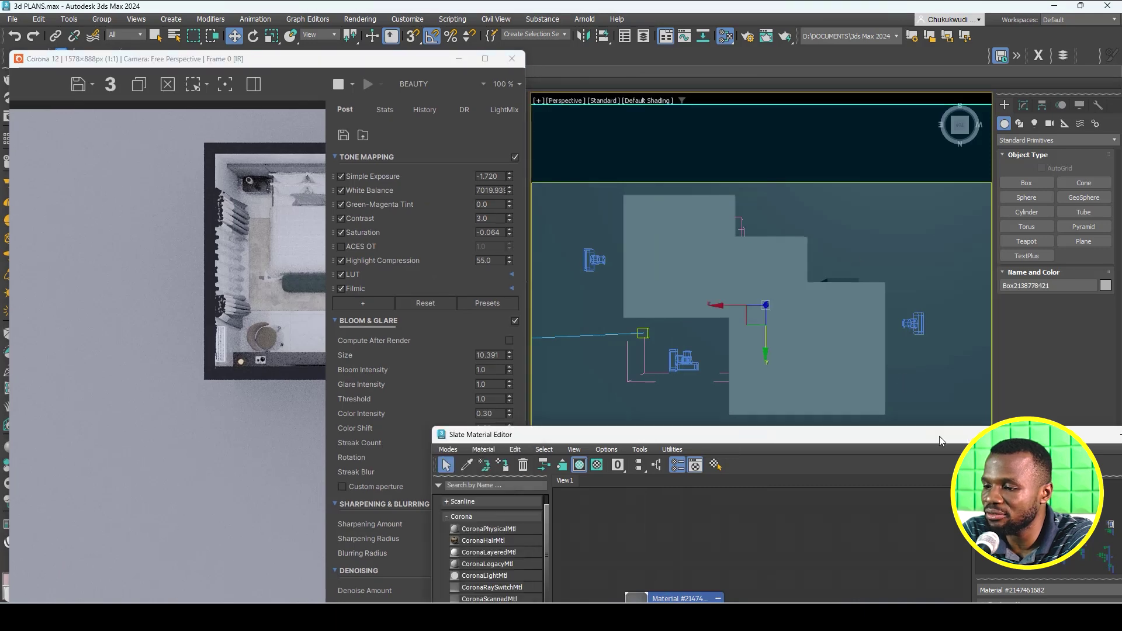
drag(962, 423, 615, 415)
click(699, 402)
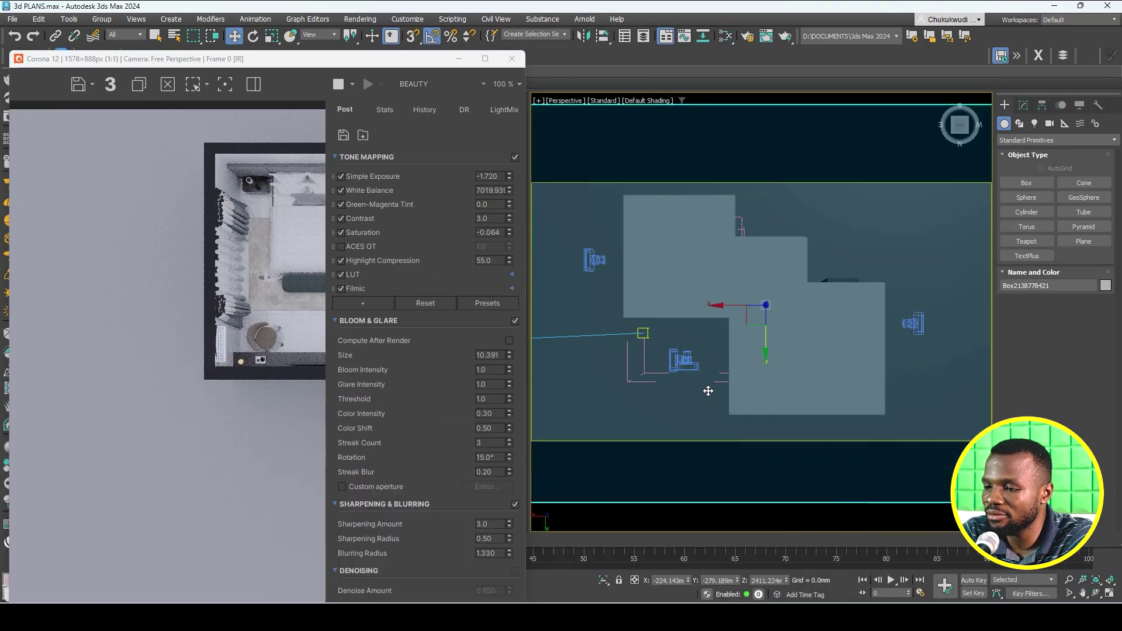
middle_drag(709, 396, 708, 401)
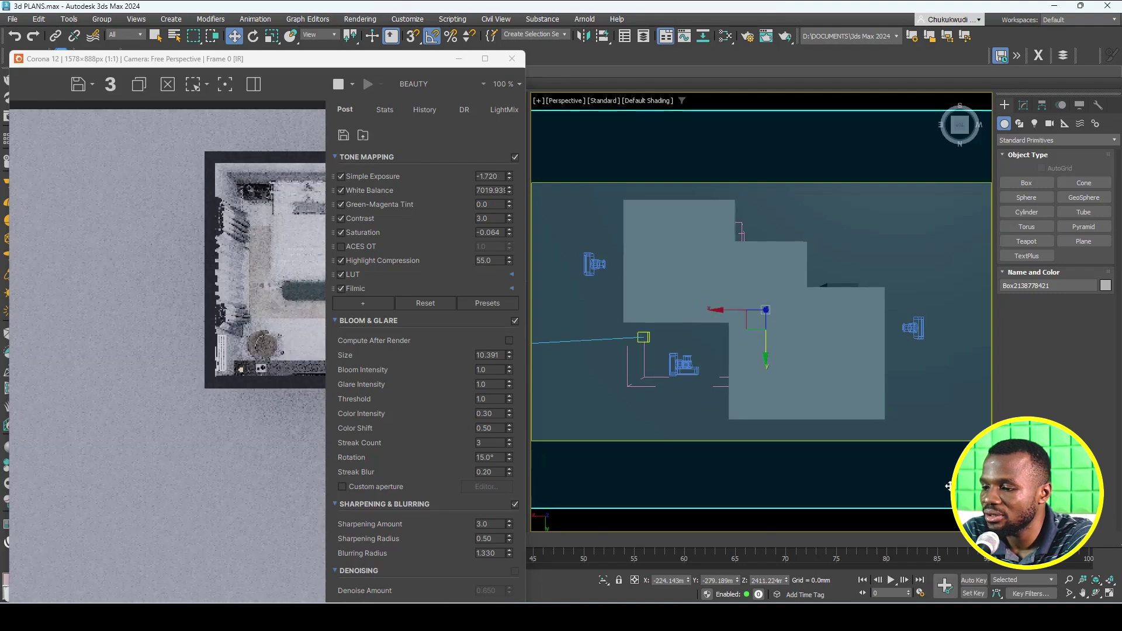
click(1069, 579)
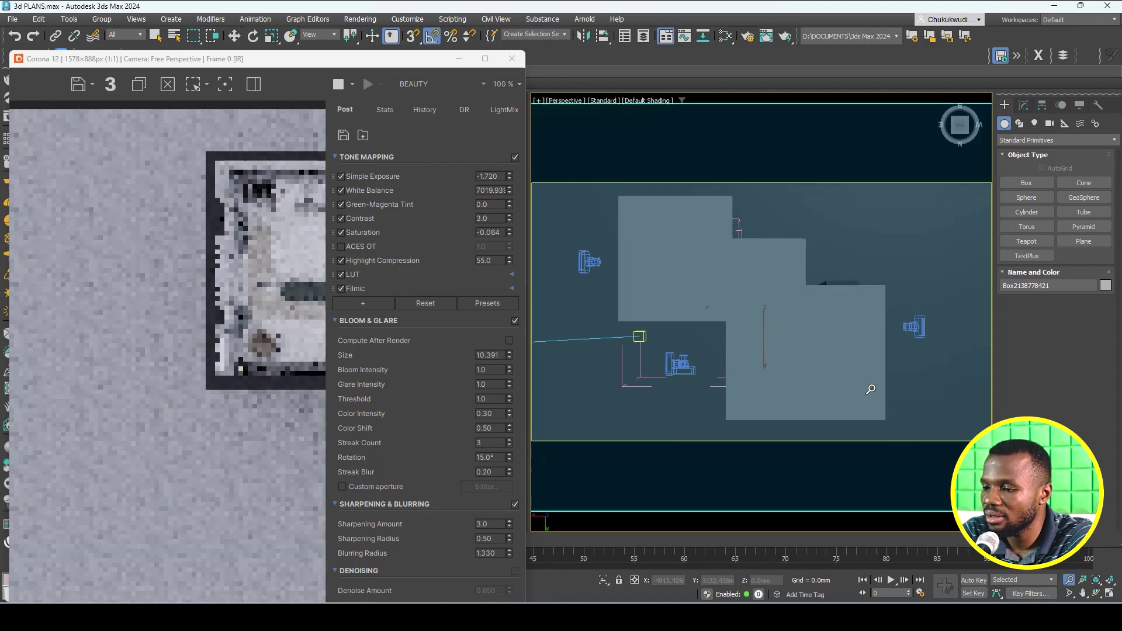
drag(871, 388, 857, 375)
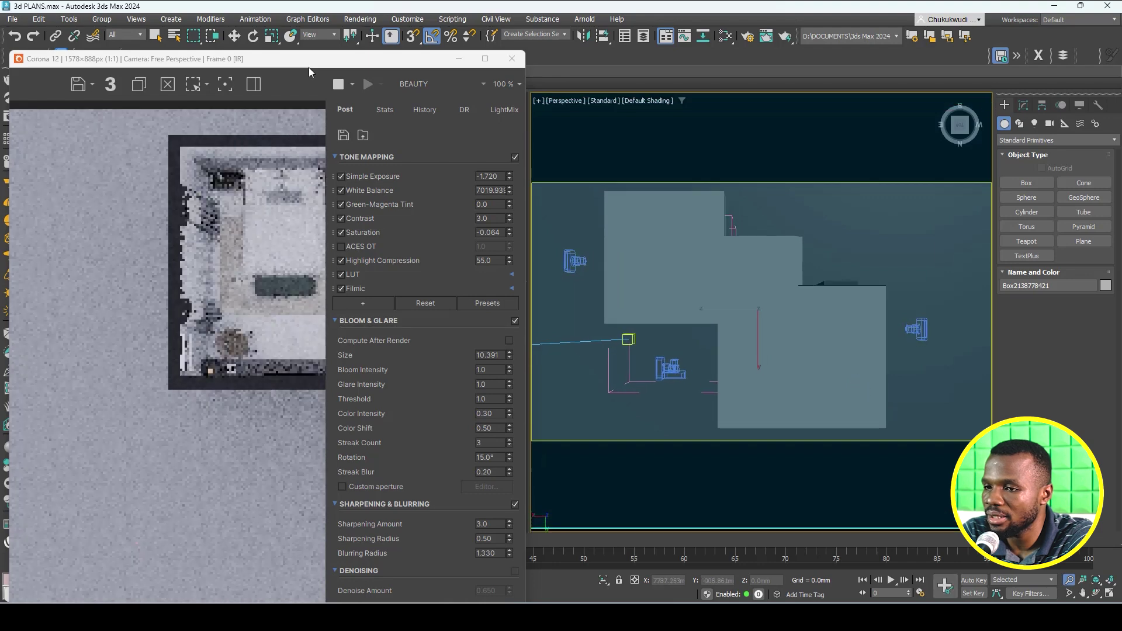
scroll(219, 208, down, 2)
scroll(211, 304, up, 1)
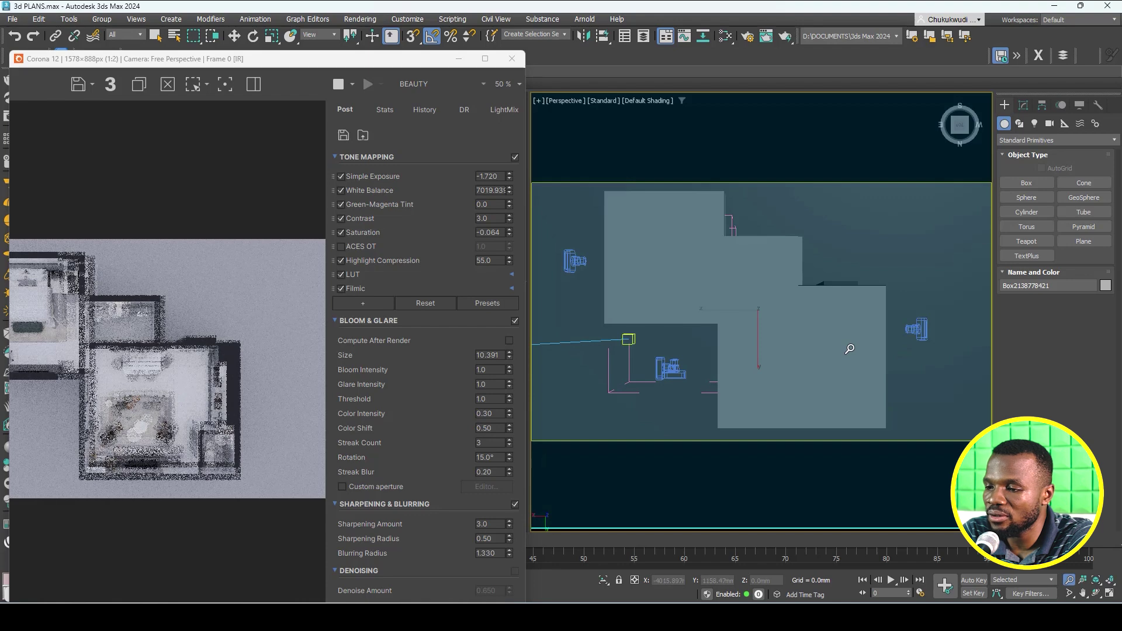
scroll(850, 349, down, 2)
middle_drag(836, 350, 829, 350)
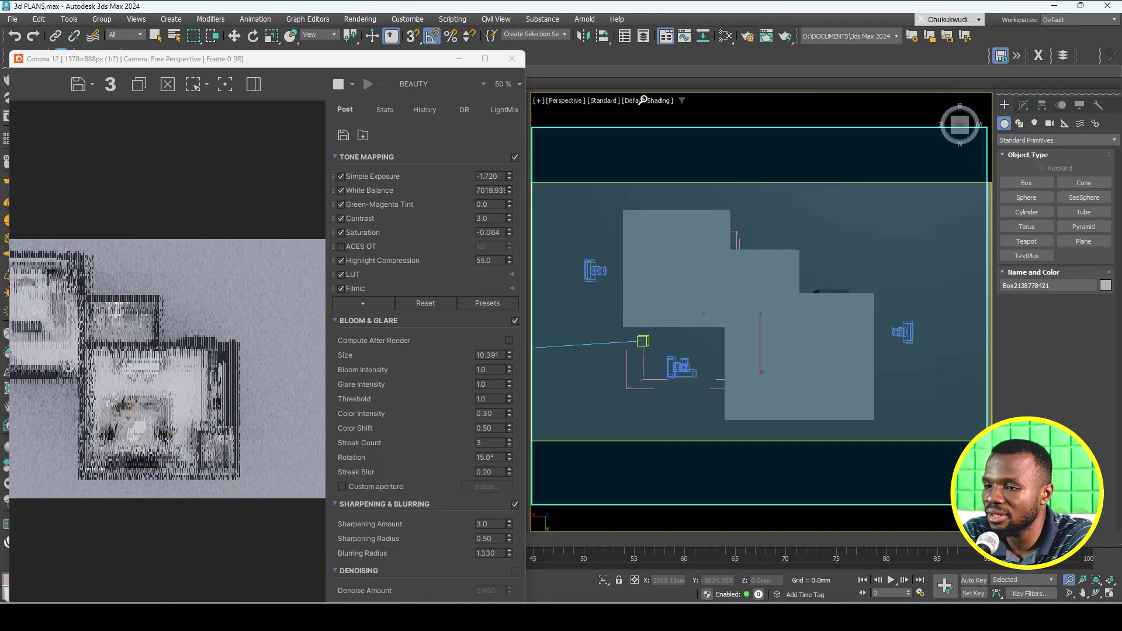
Examine the parameters of the slicer box and the ground plane, and review the plan in the interactive render.
click(459, 58)
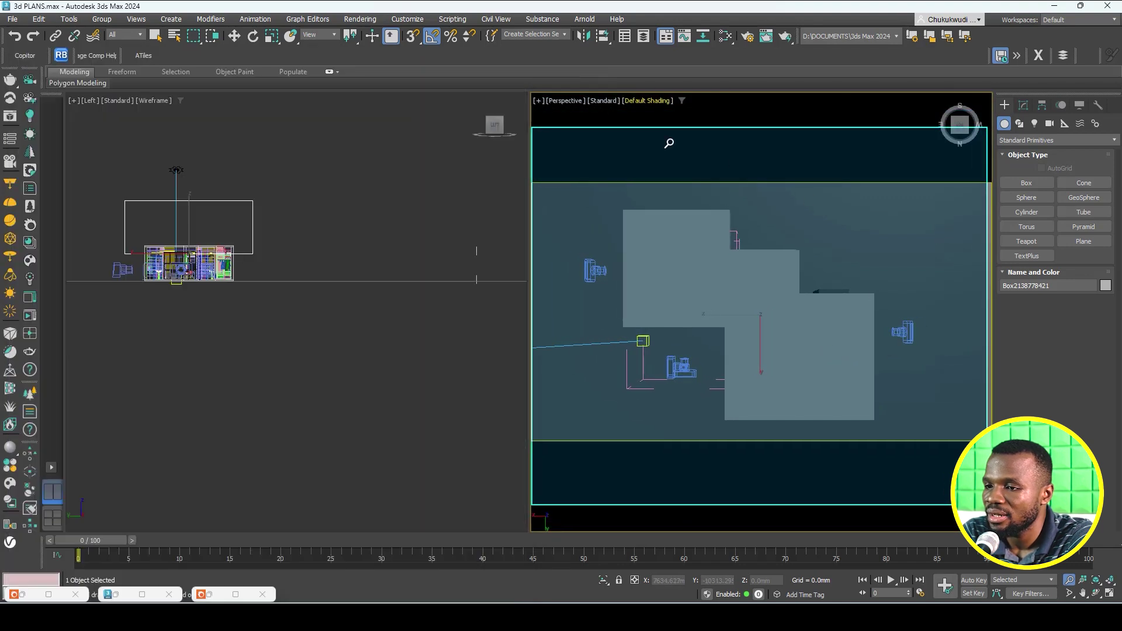
click(235, 39)
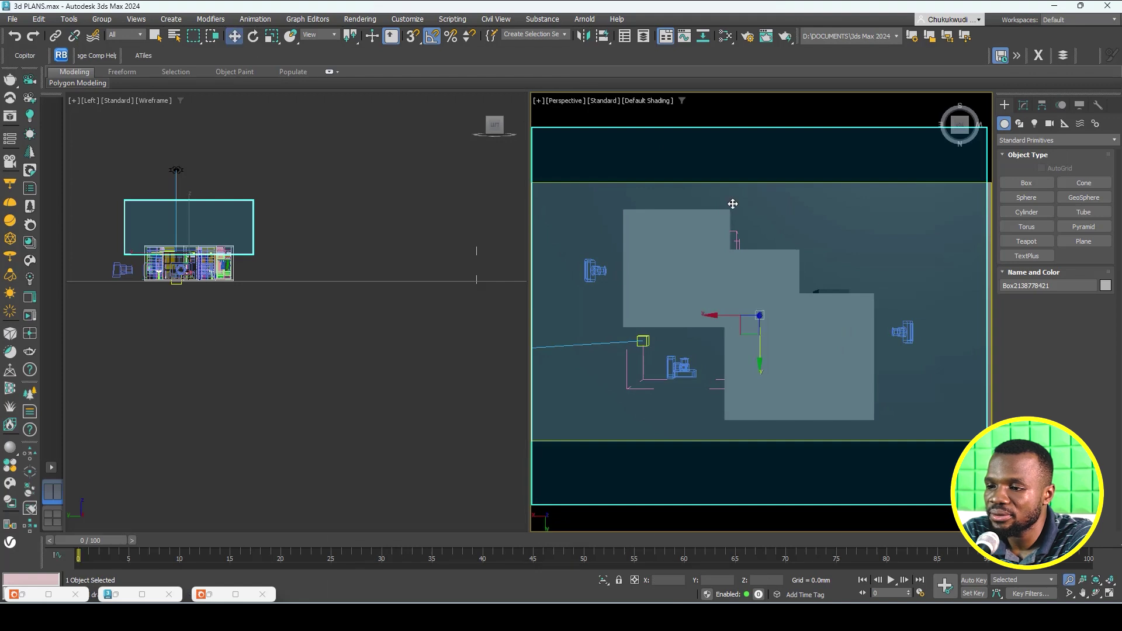
click(1024, 105)
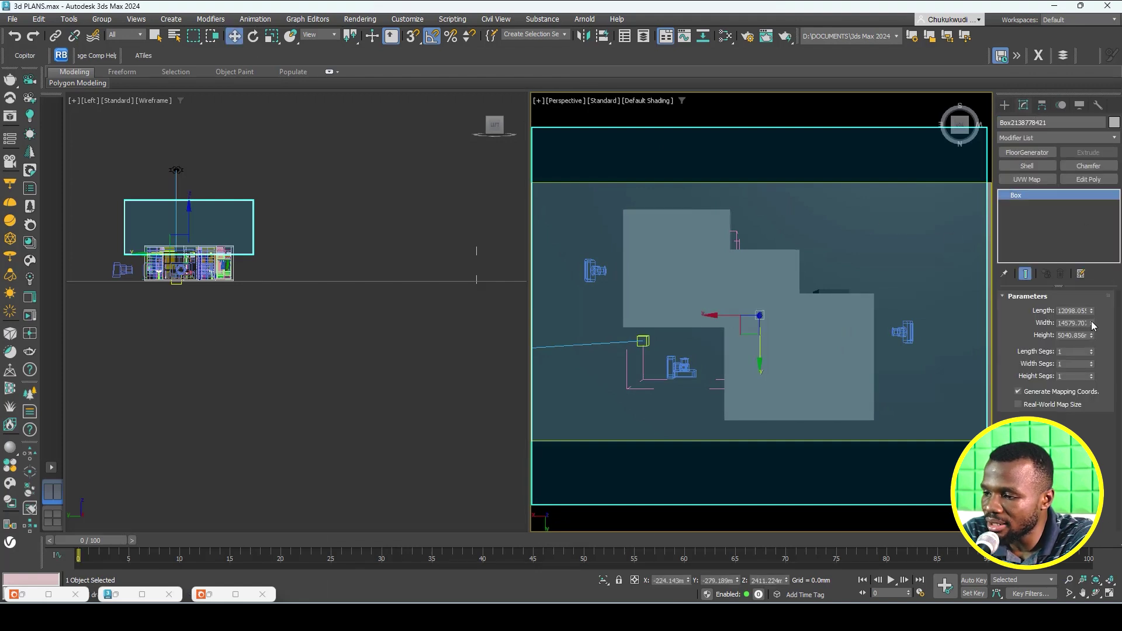
click(421, 303)
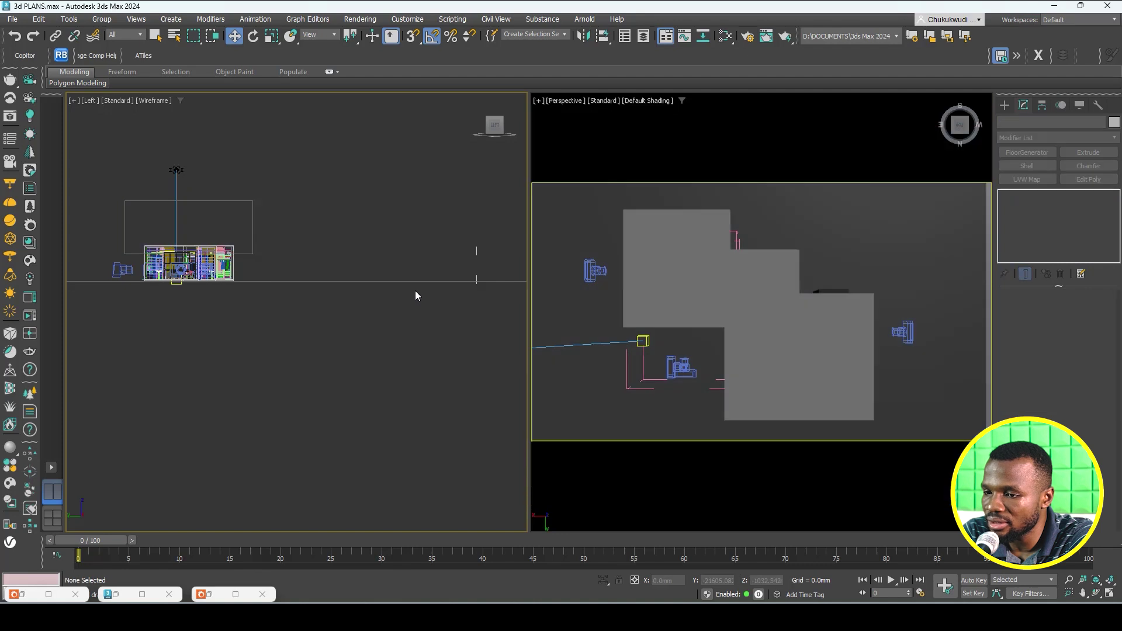
click(408, 281)
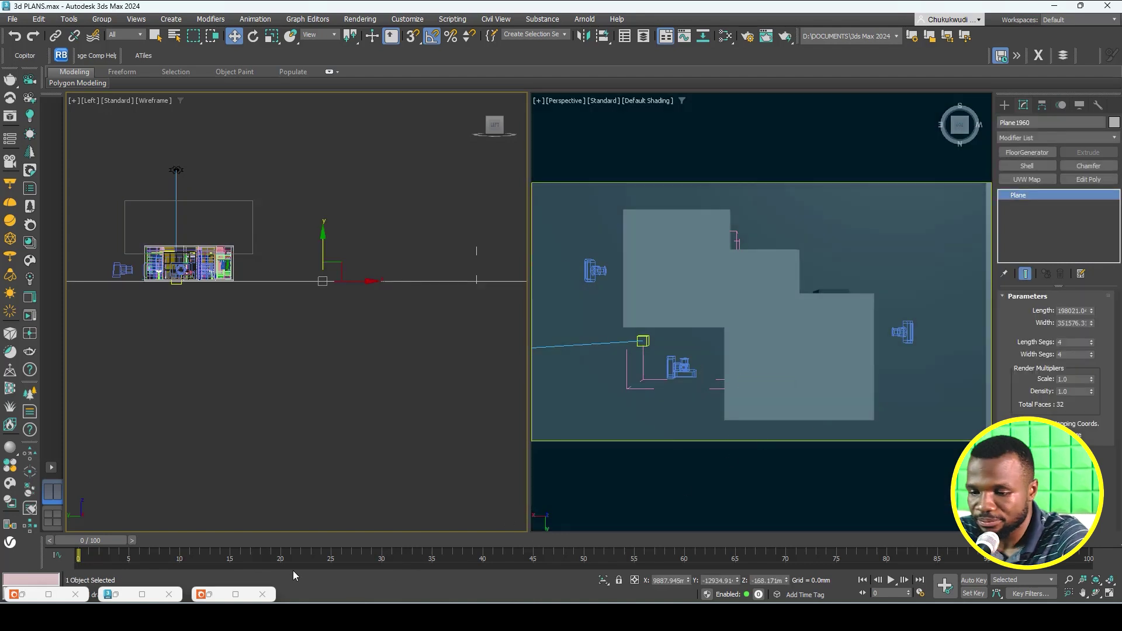
click(30, 296)
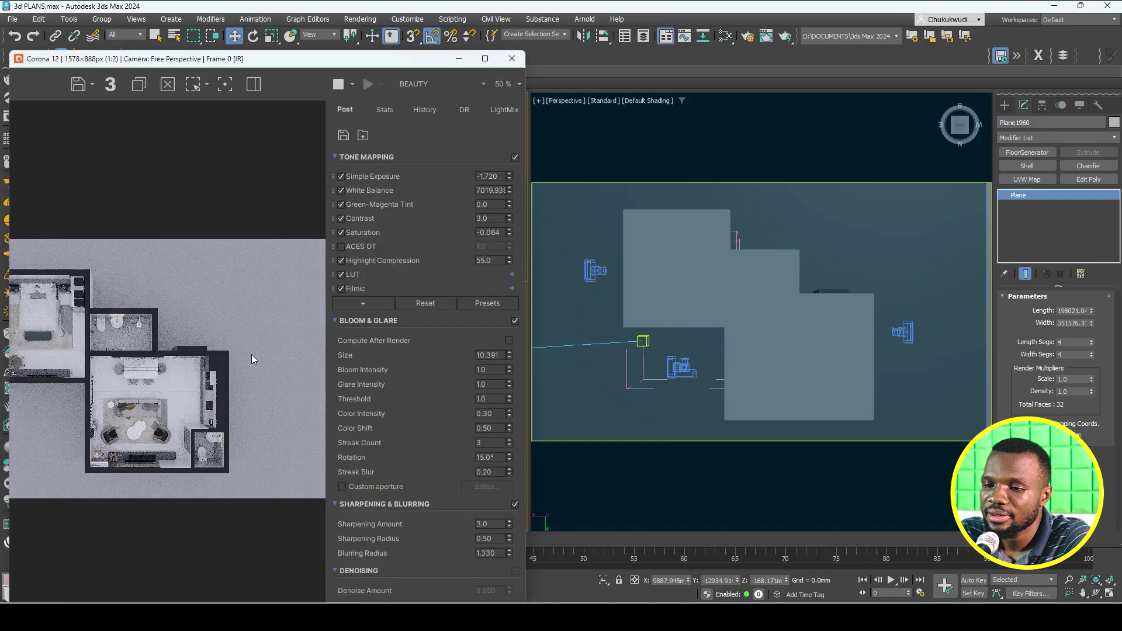
scroll(130, 368, down, 3)
scroll(90, 327, up, 4)
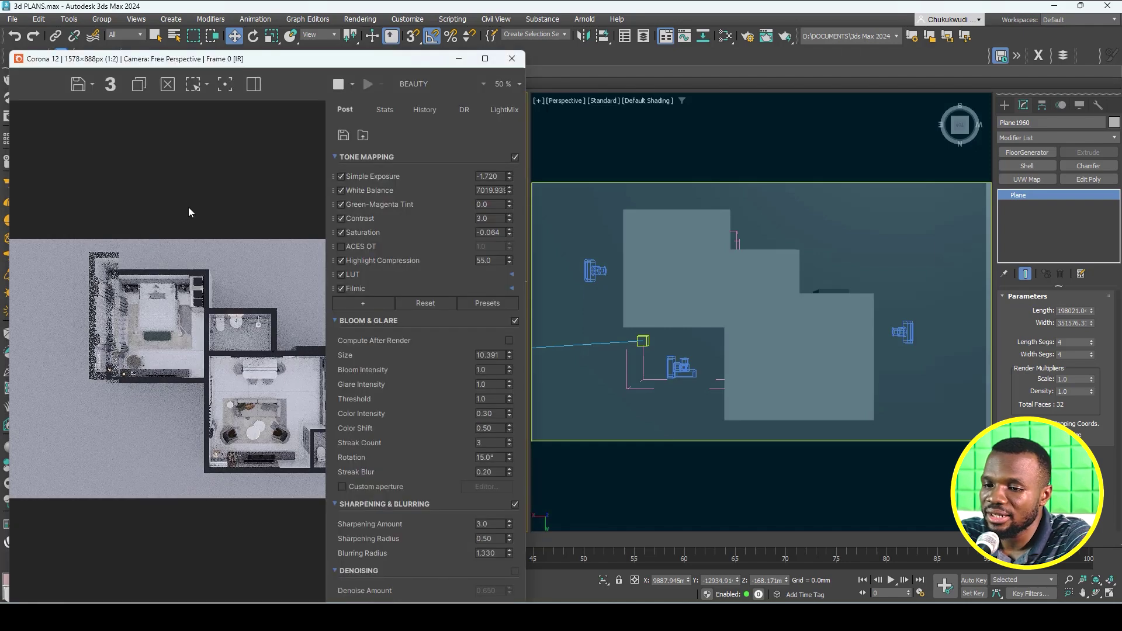
drag(260, 58, 384, 274)
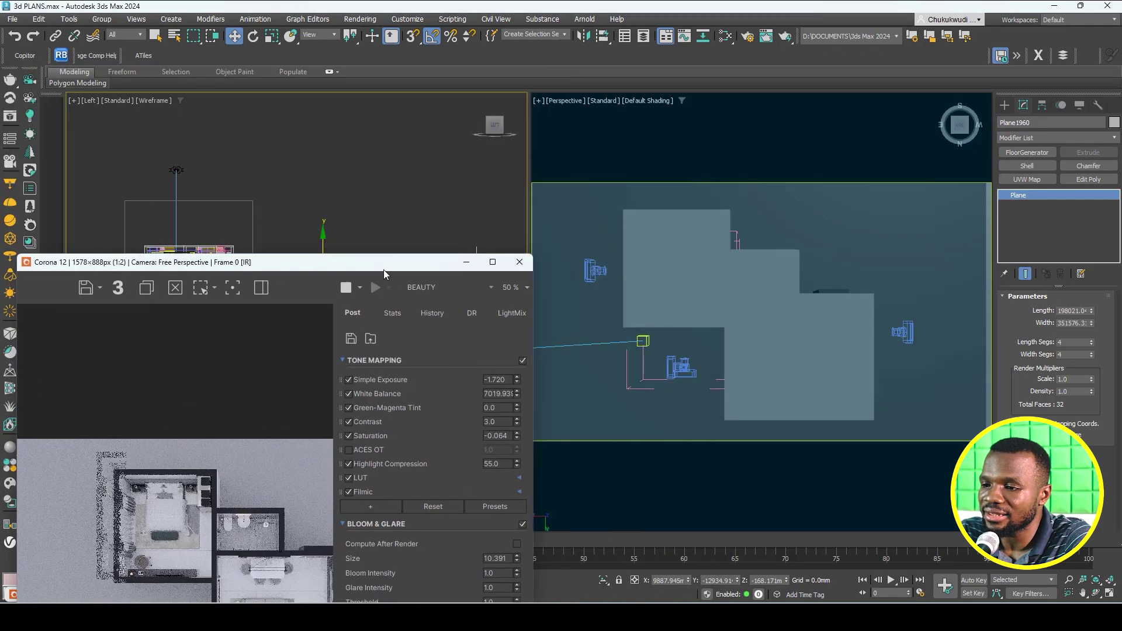
Create a Corona camera from the current top-down perspective view.
click(592, 253)
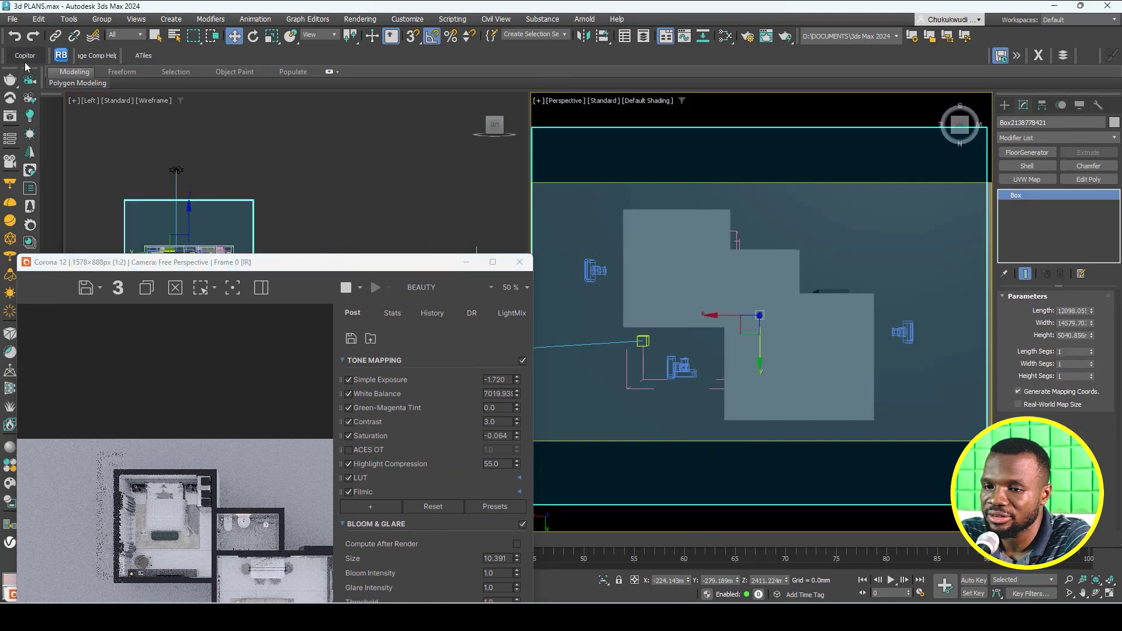
click(29, 99)
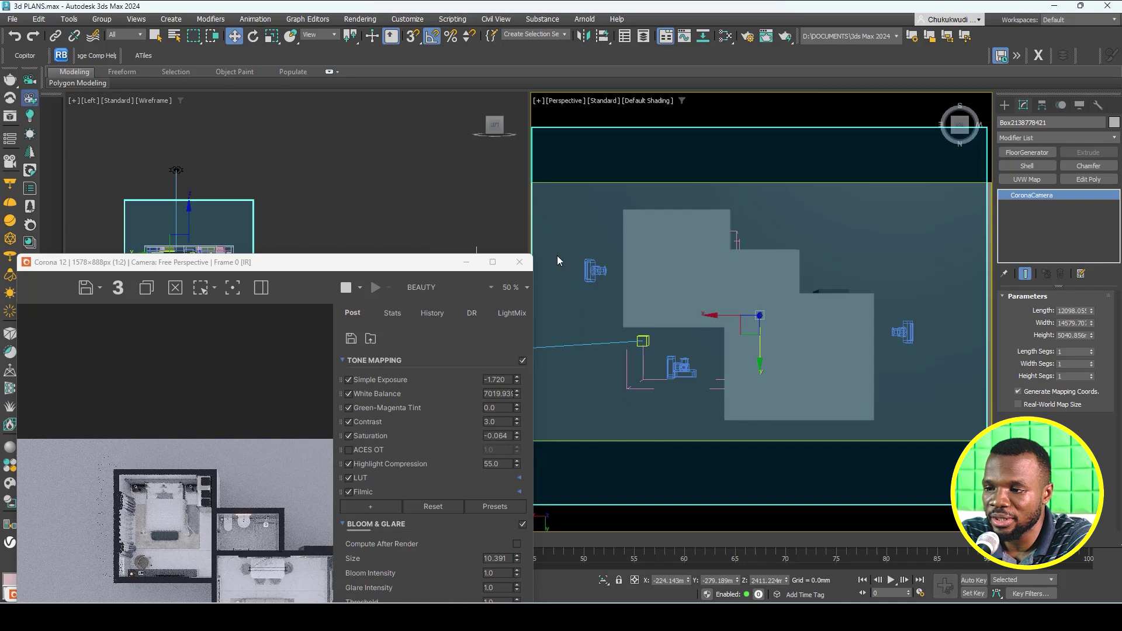
click(492, 262)
key(alt+Tab)
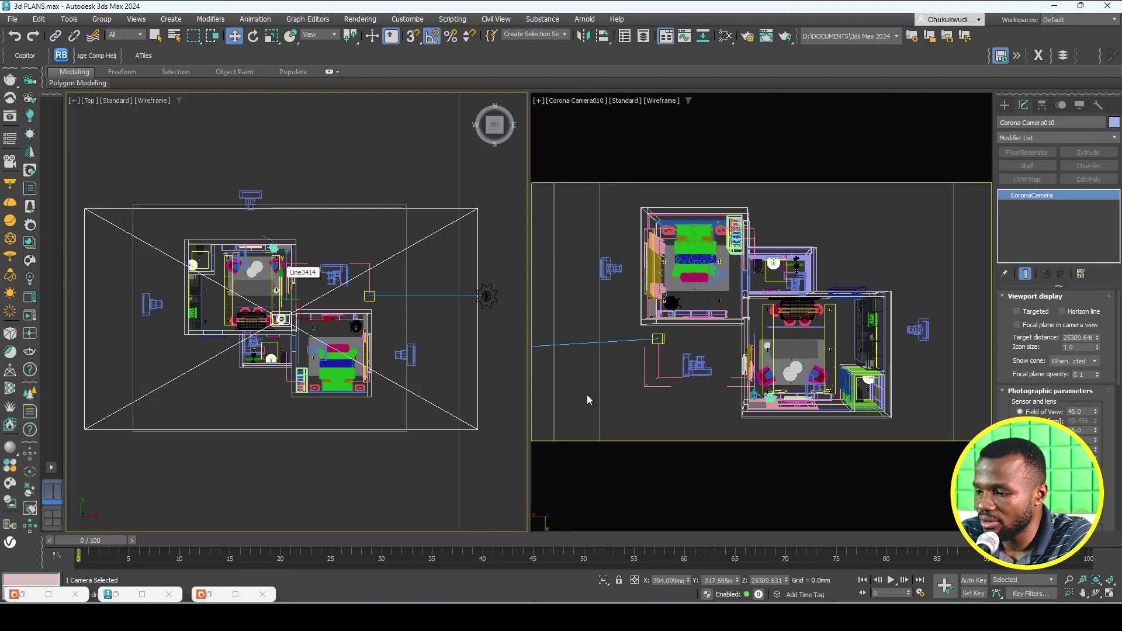
Adjust the new Corona camera so the house fills more of the frame, and show its interactive render at full screen.
middle_click(812, 339)
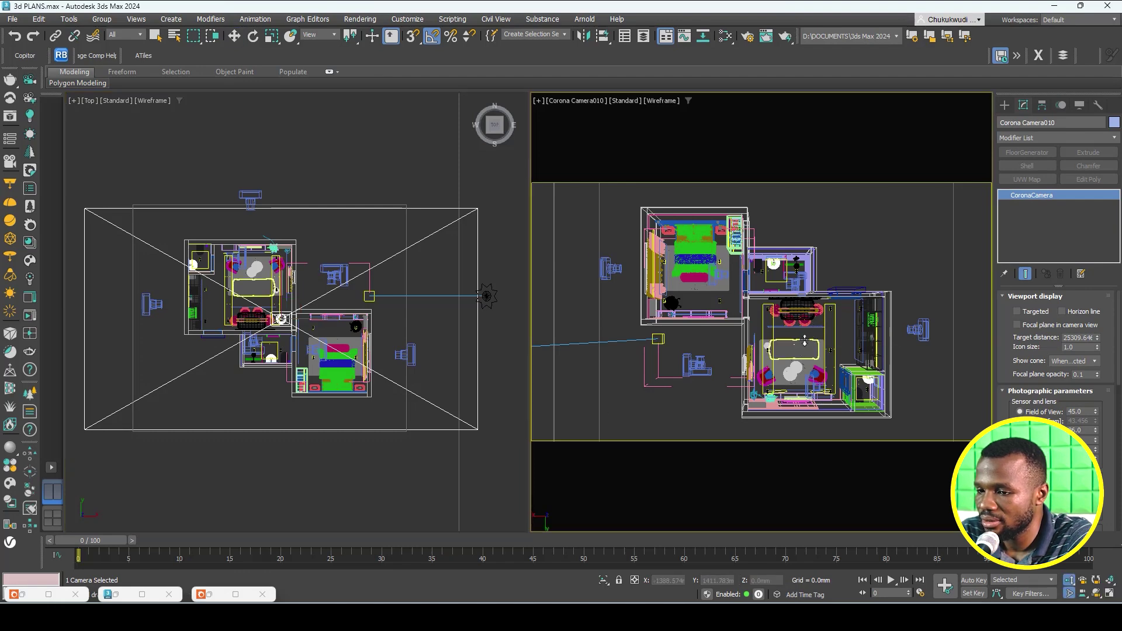
scroll(805, 340, up, 5)
scroll(810, 341, down, 4)
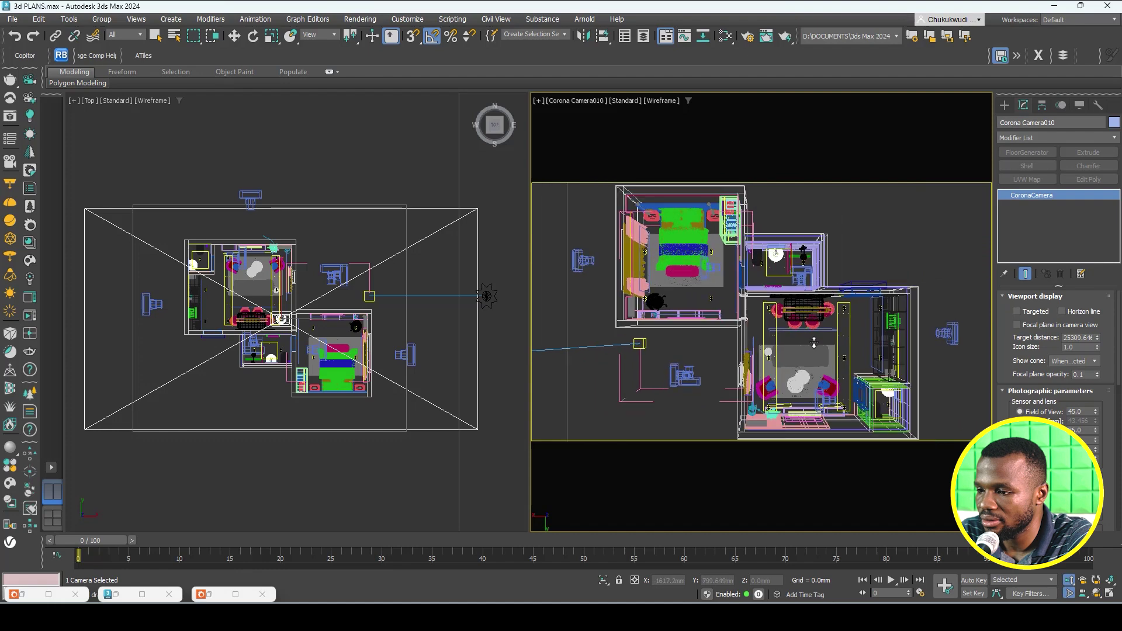
scroll(814, 344, down, 2)
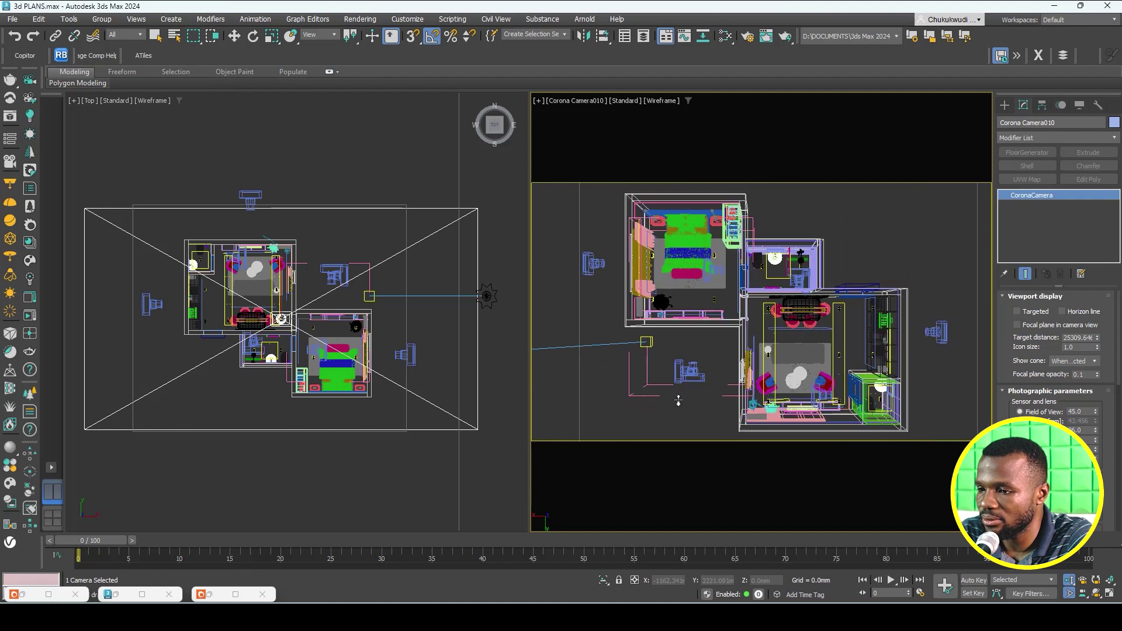
click(30, 275)
click(1027, 134)
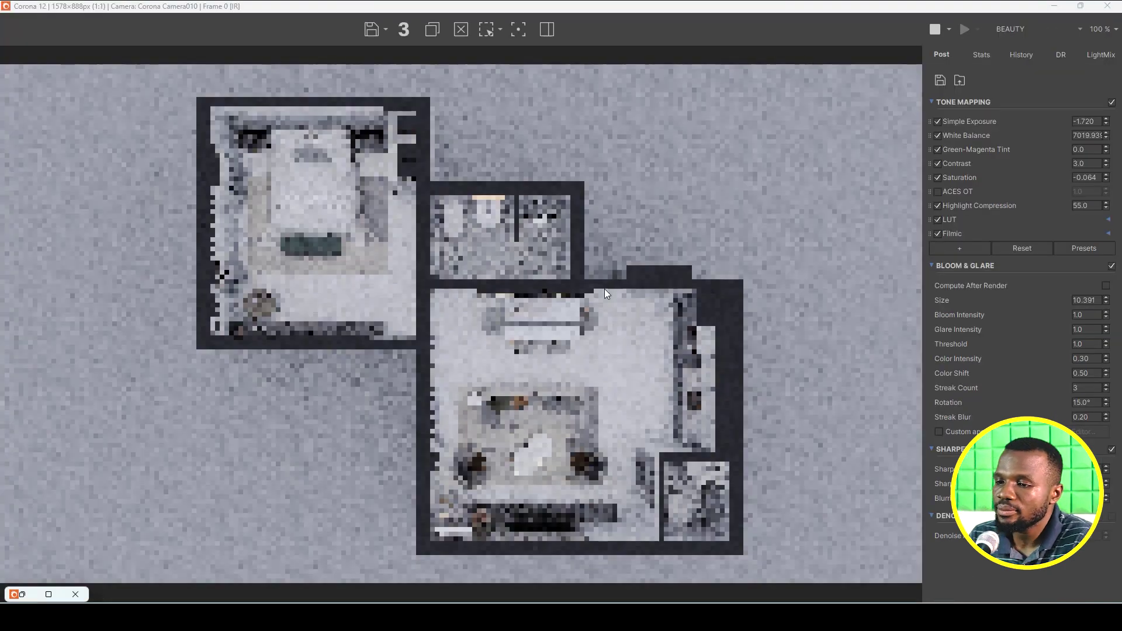
Deselect the camera and examine the slicer box over the house in a shaded orthographic view with edged faces.
scroll(482, 218, up, 1)
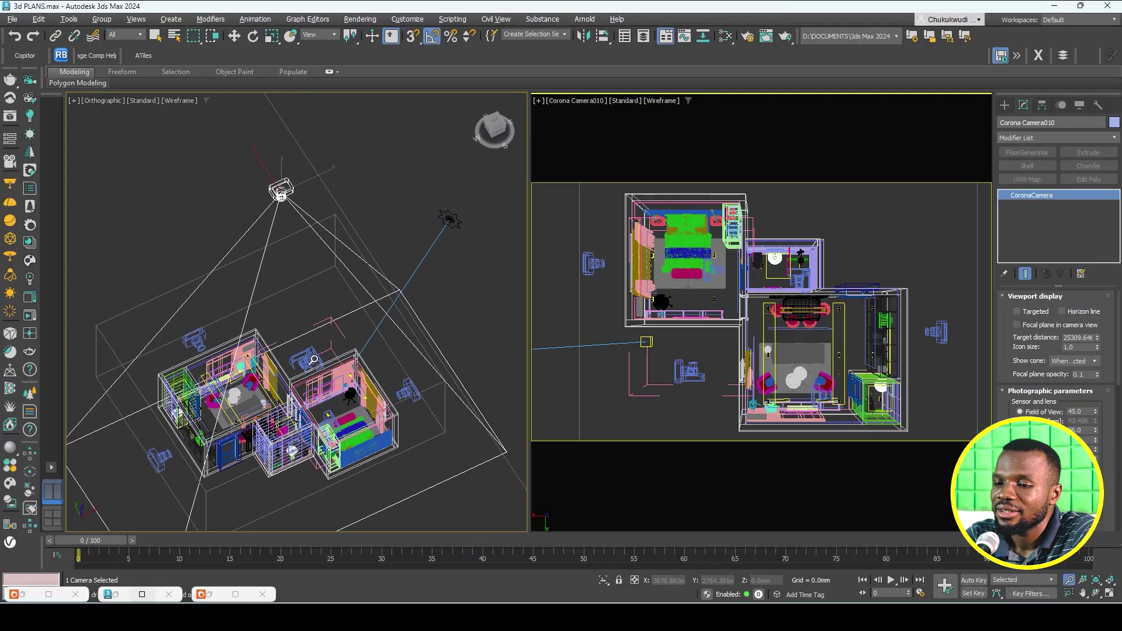
click(234, 36)
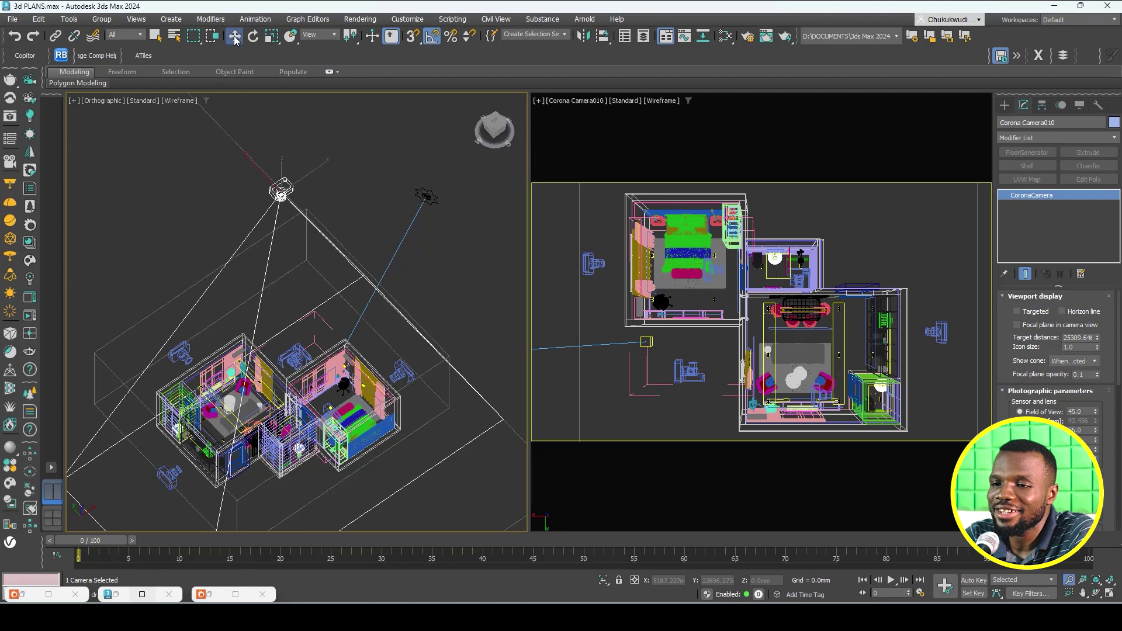
click(411, 343)
scroll(410, 342, down, 5)
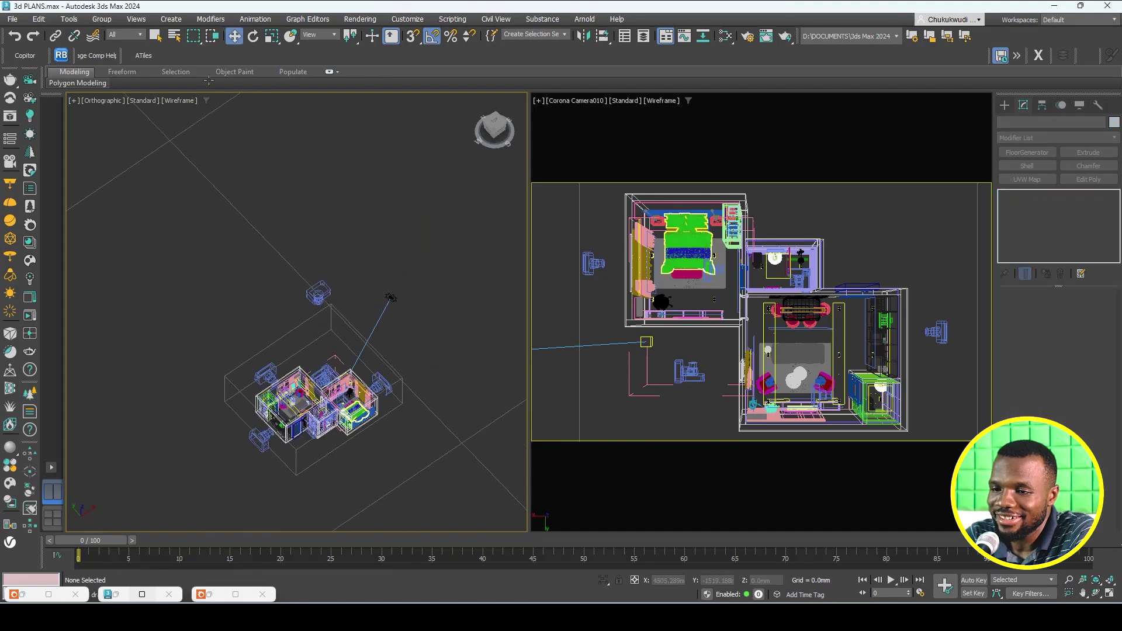
click(179, 101)
click(214, 114)
scroll(391, 360, up, 4)
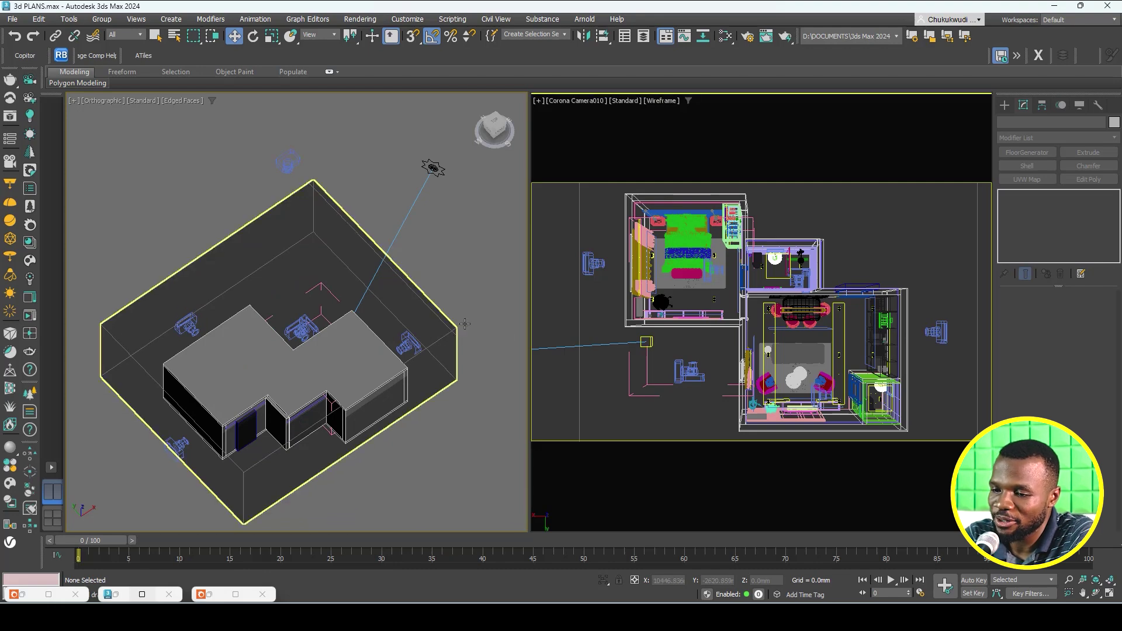
alt+middle_drag(464, 324, 482, 283)
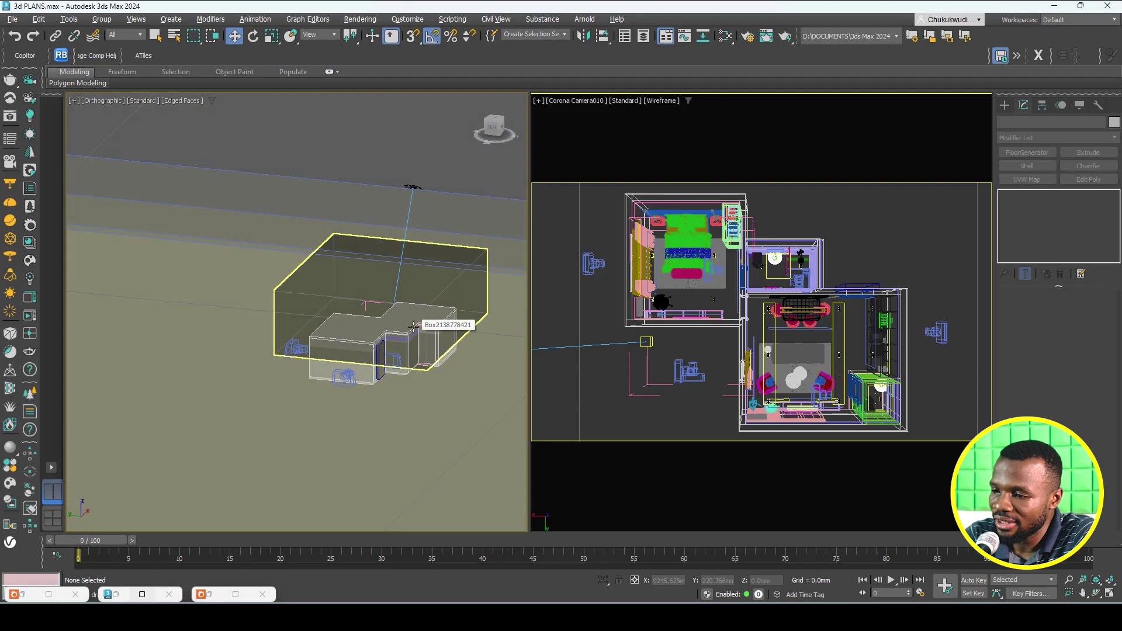
Select the slicer box in wireframe and, in a Left view, make one copy of it beside the house, overlapping its outer wall.
click(494, 116)
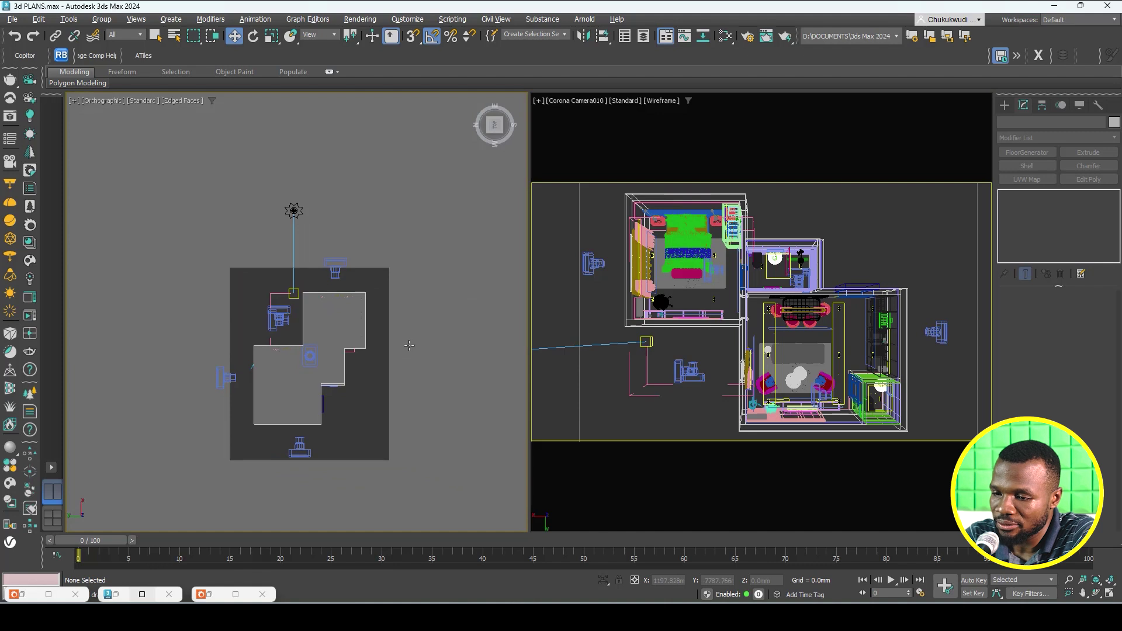
key(F3)
scroll(403, 345, up, 3)
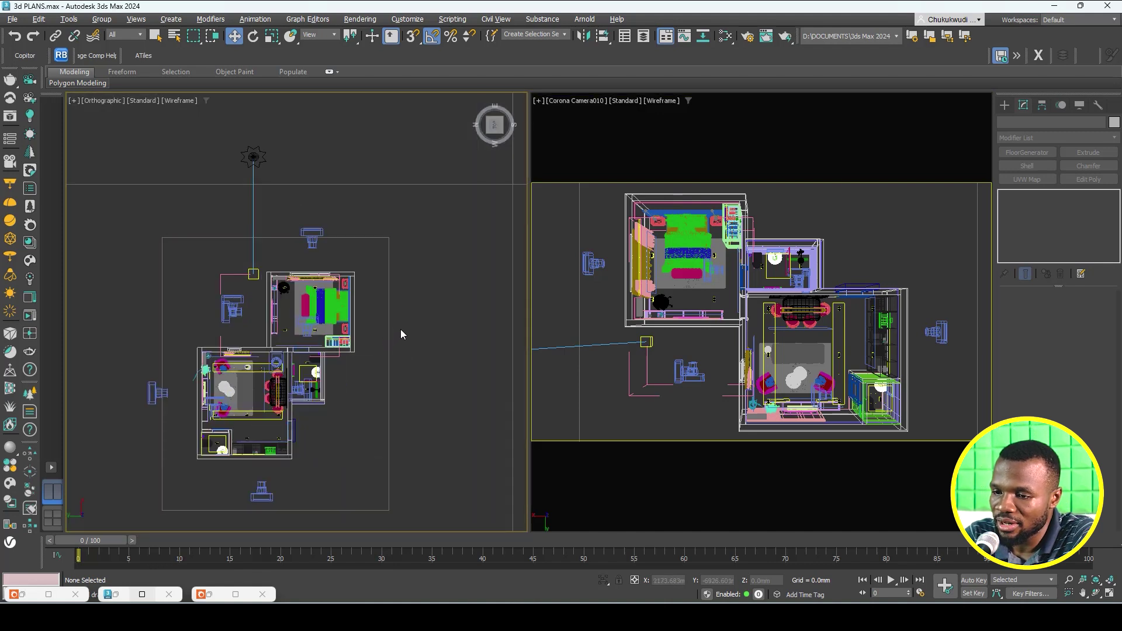
click(388, 355)
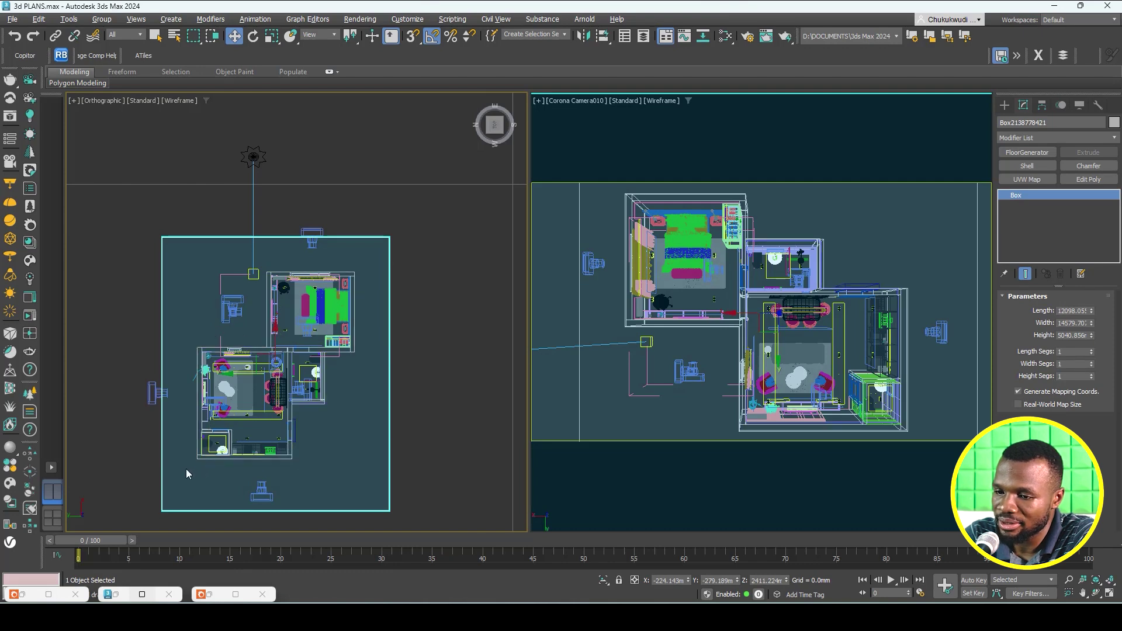
scroll(403, 286, down, 3)
alt+middle_drag(416, 296, 513, 167)
click(501, 129)
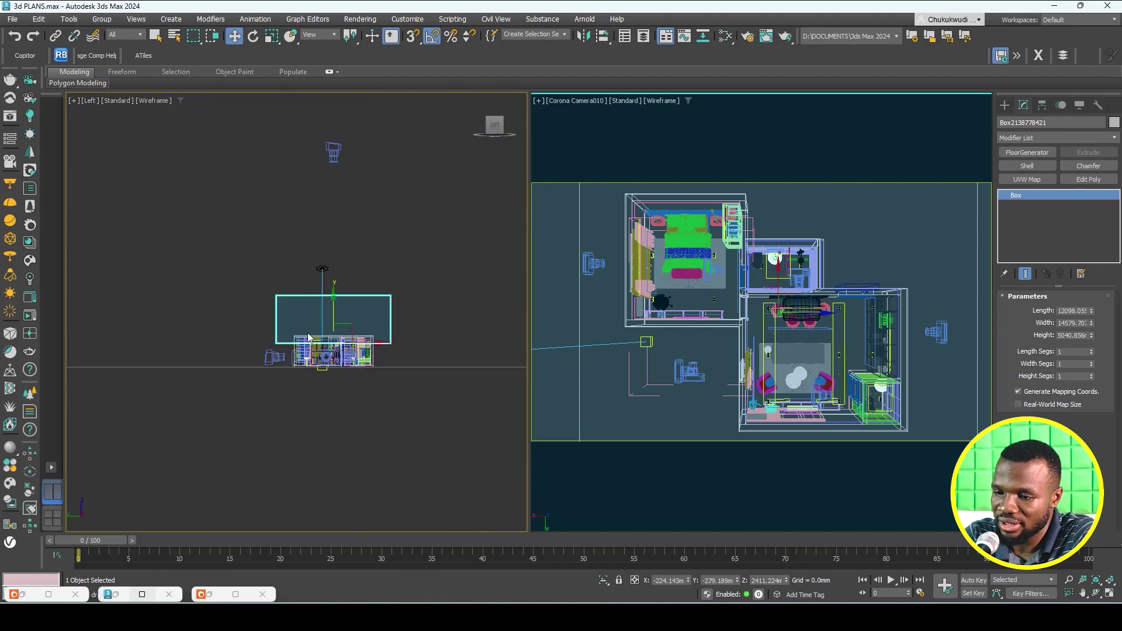
mouse_move(378, 342)
shift+mouse_down()
mouse_move(258, 342)
mouse_move(285, 343)
shift+mouse_up()
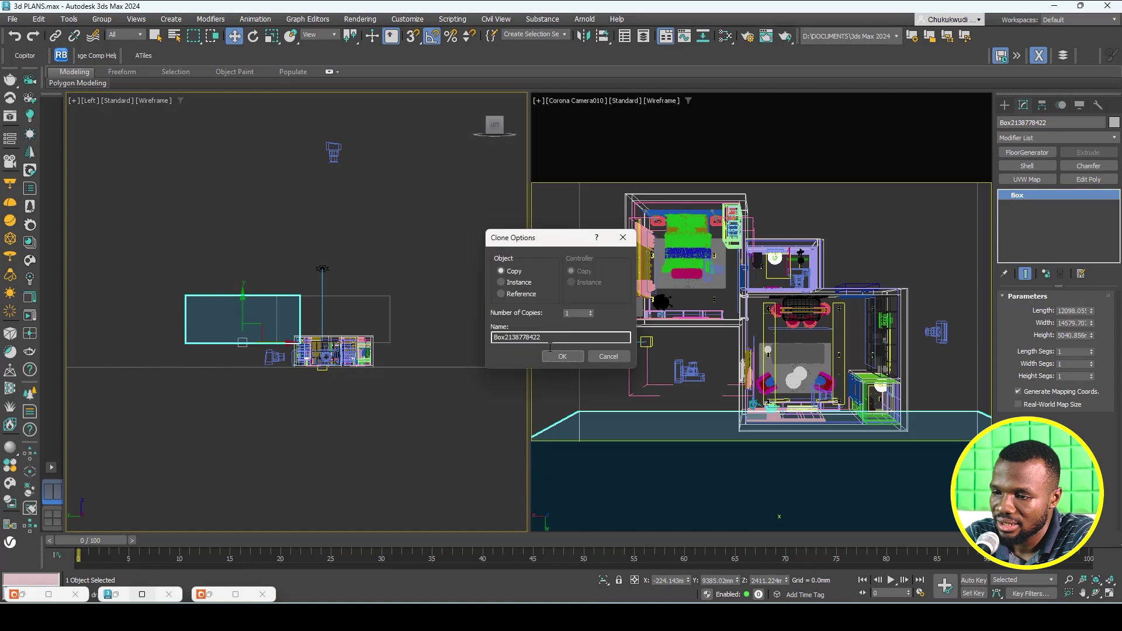
key(Return)
Lower the copied slicer box to about Z -627 mm so it extends below the house floor.
scroll(283, 341, up, 2)
scroll(282, 339, up, 5)
scroll(283, 336, down, 3)
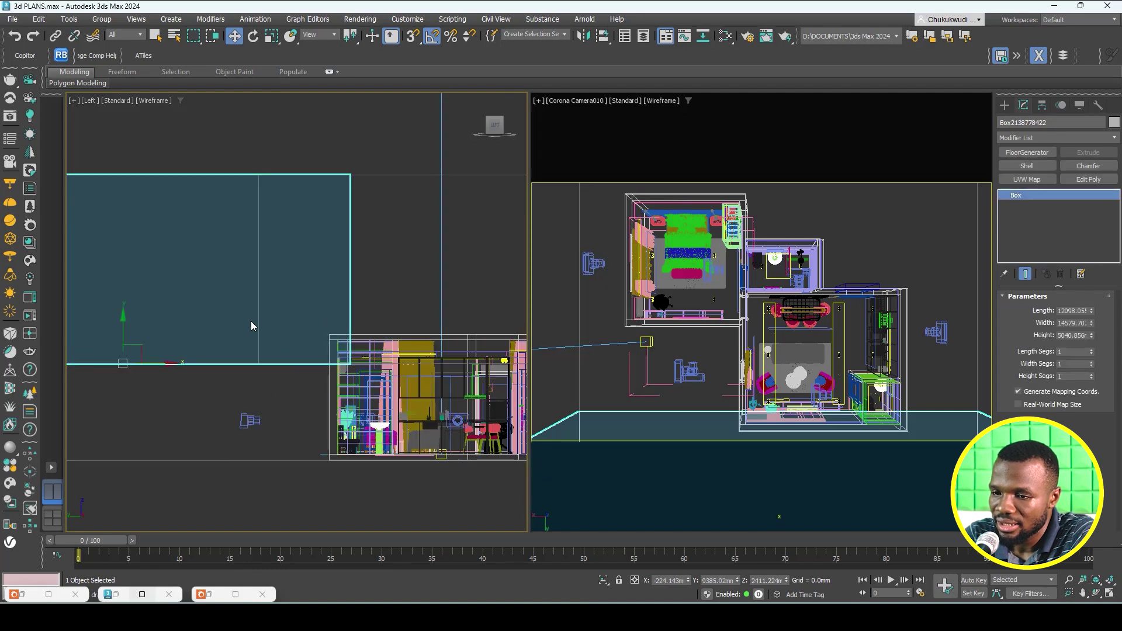
drag(162, 312, 160, 391)
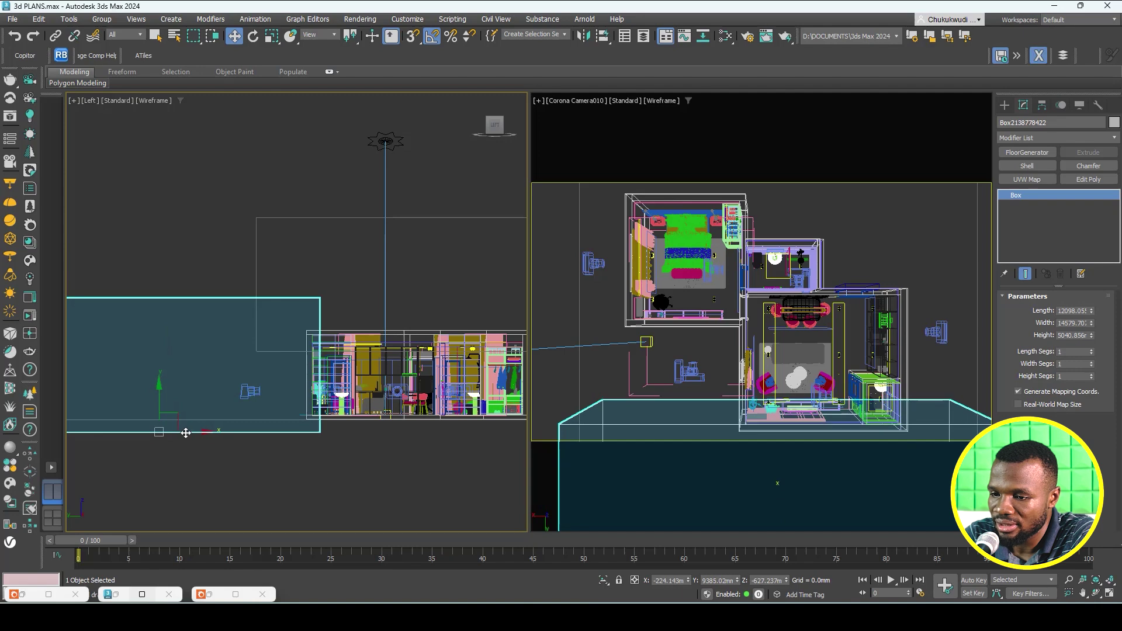
In a Top view, copy the lowered slicer box over the other outer walls on the house's two front-facing sides.
key(t)
scroll(308, 374, down, 2)
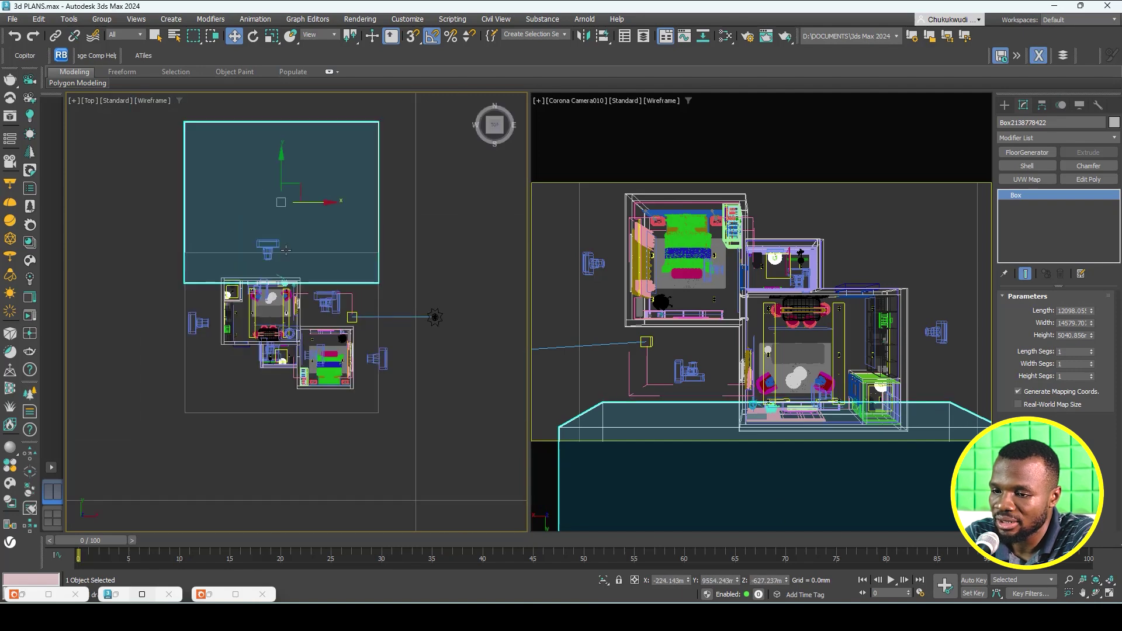
scroll(257, 260, up, 4)
scroll(521, 371, down, 2)
drag(311, 268, 396, 314)
scroll(270, 381, up, 4)
scroll(163, 187, down, 4)
scroll(396, 313, down, 3)
scroll(328, 338, up, 4)
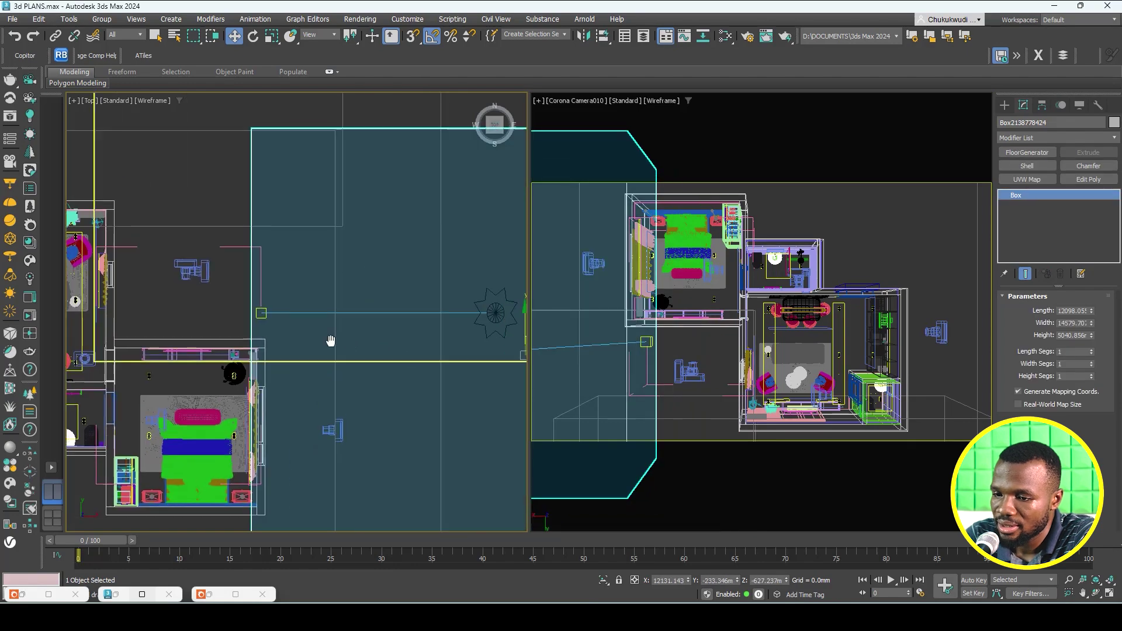
key(ctrl+z)
scroll(328, 338, down, 5)
Turn the camera view into an orthographic view from an isometric corner, with the house framed inside the safe frame.
click(850, 227)
key(p)
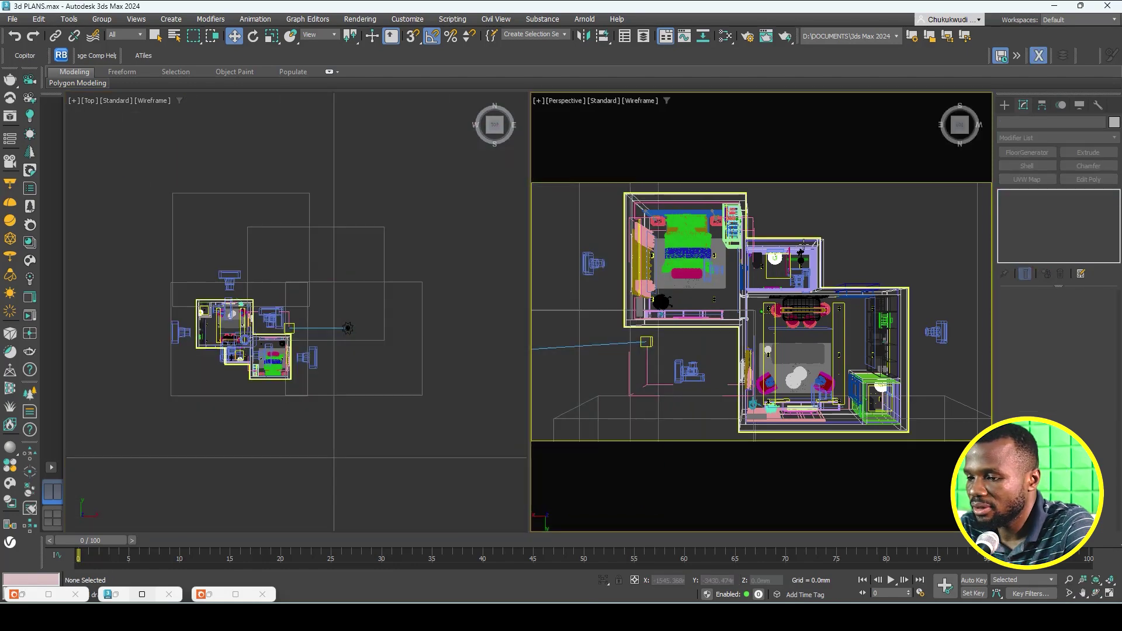
scroll(713, 282, down, 3)
alt+middle_drag(713, 282, 672, 222)
click(579, 102)
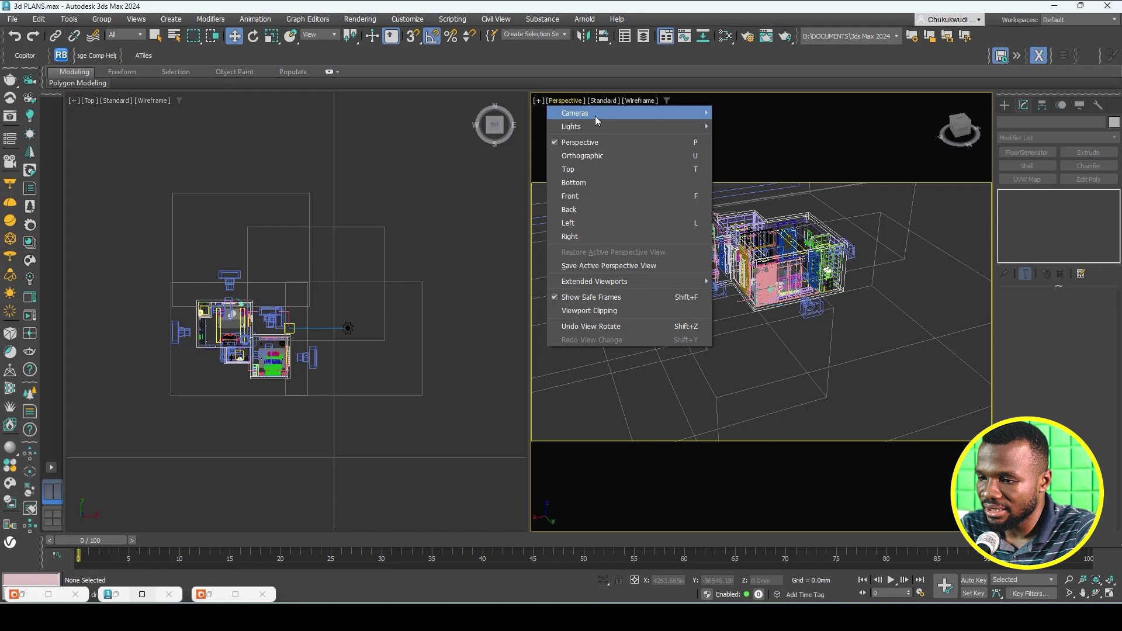
click(593, 150)
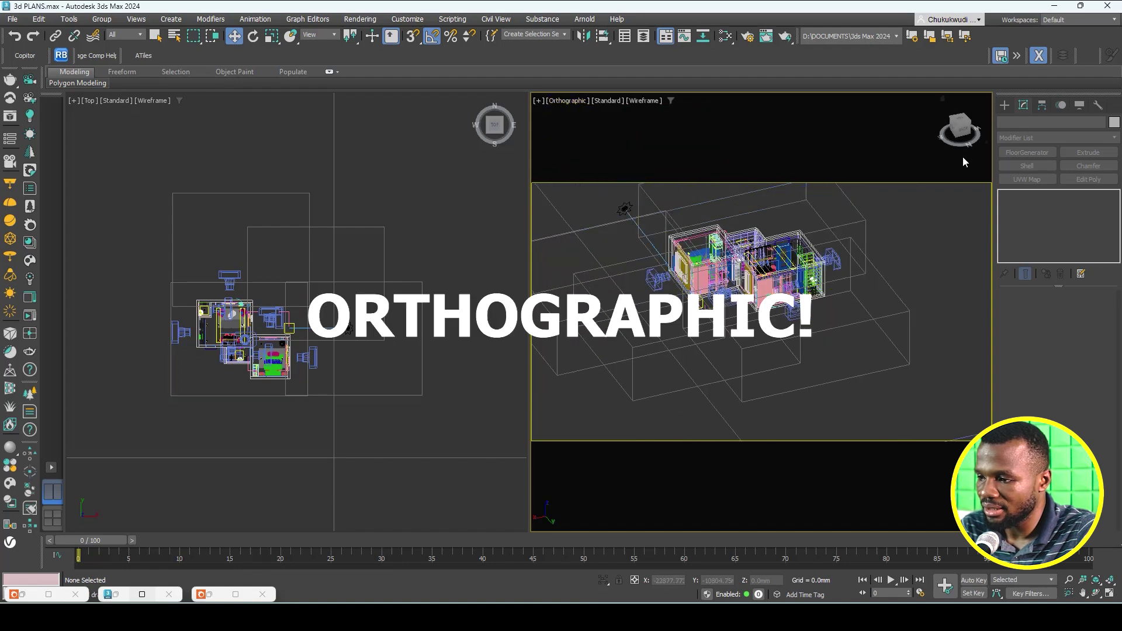
click(959, 124)
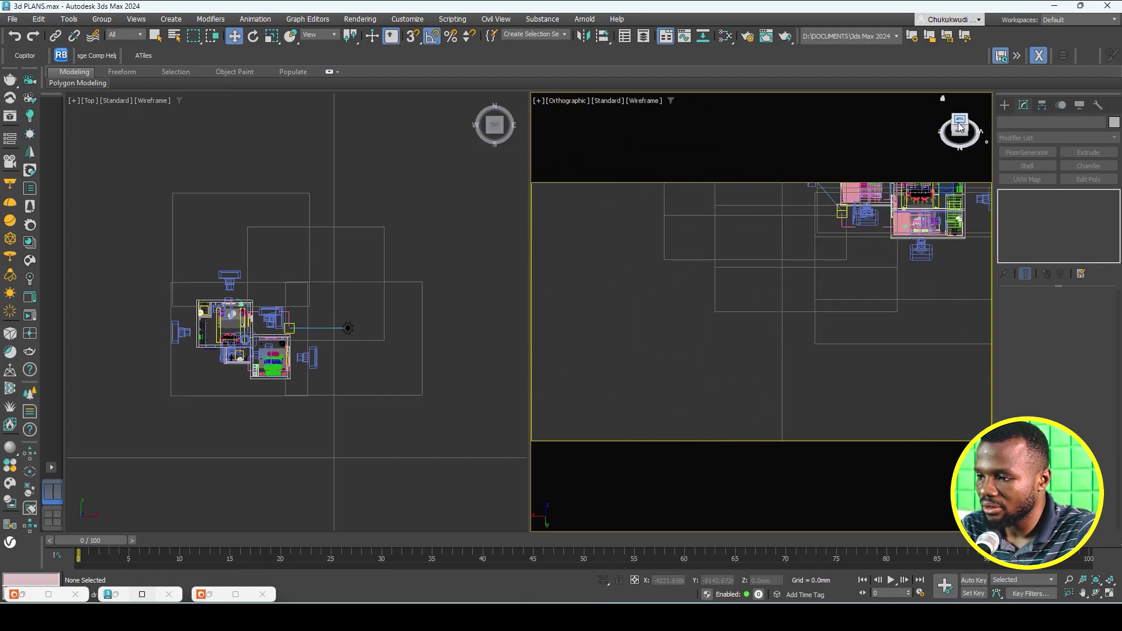
drag(953, 128, 744, 289)
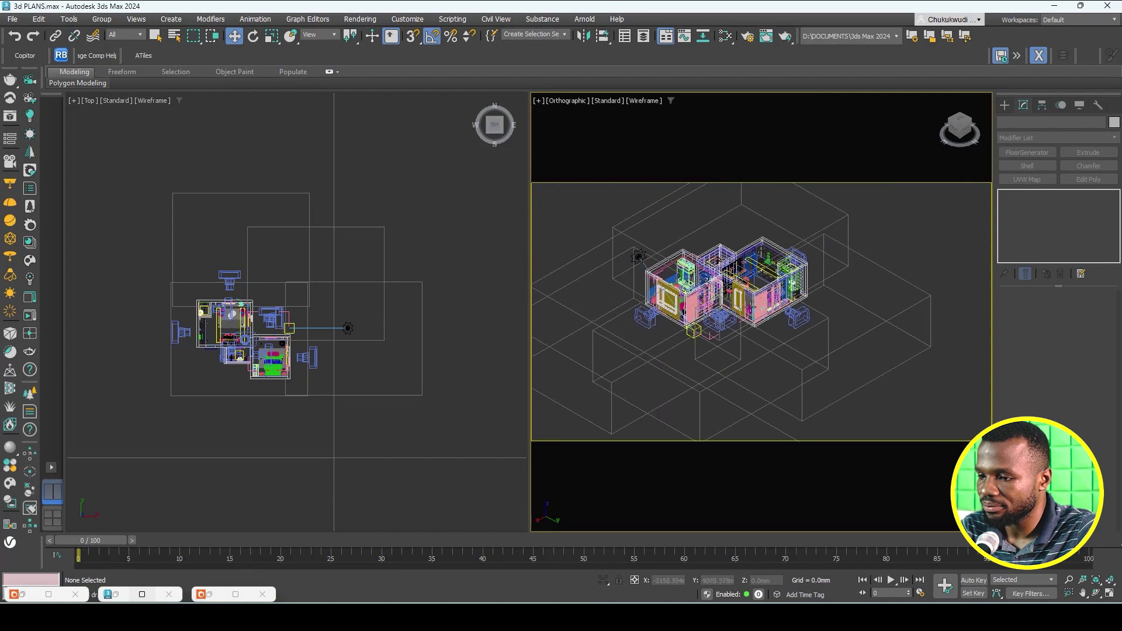
scroll(746, 288, up, 3)
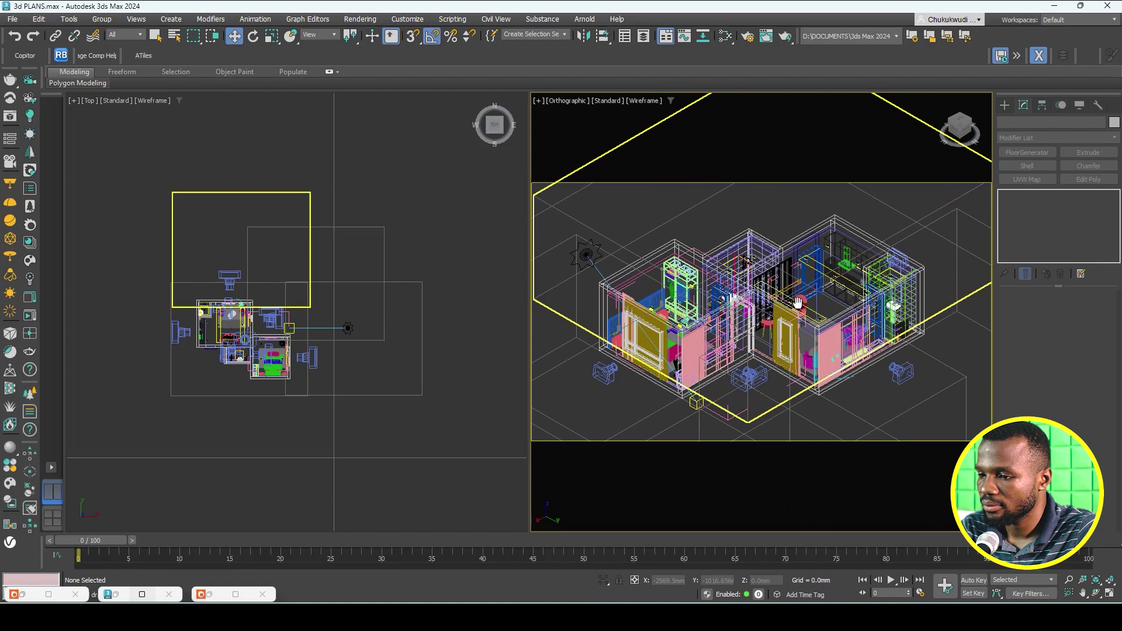
Start the interactive render of the orthographic view and set its white balance to 8899.287.
click(390, 211)
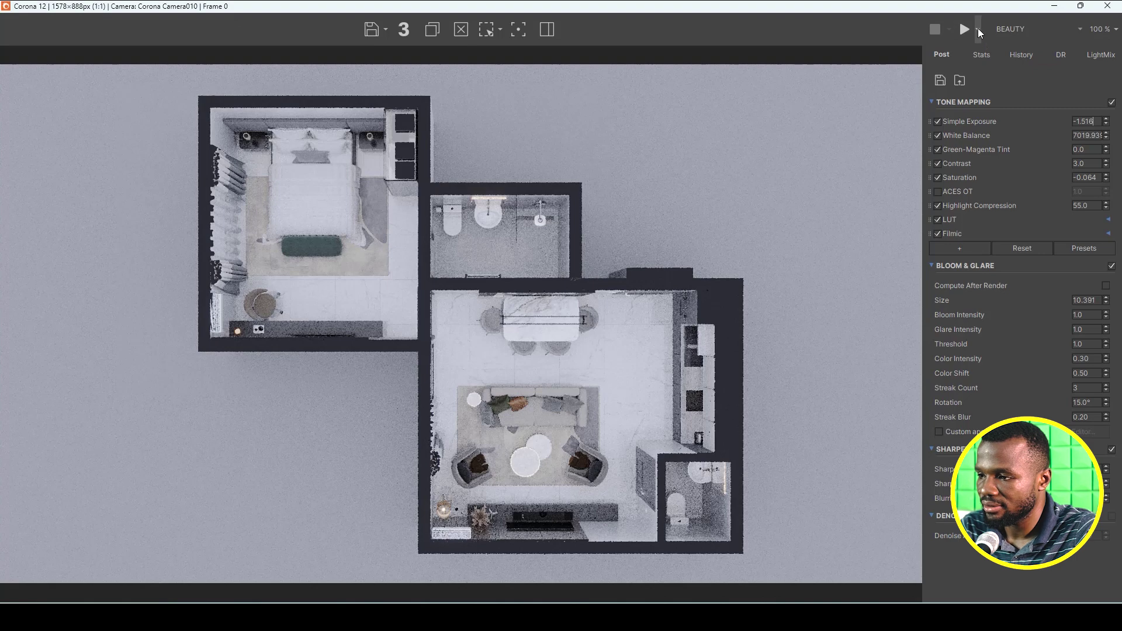
click(977, 28)
click(975, 70)
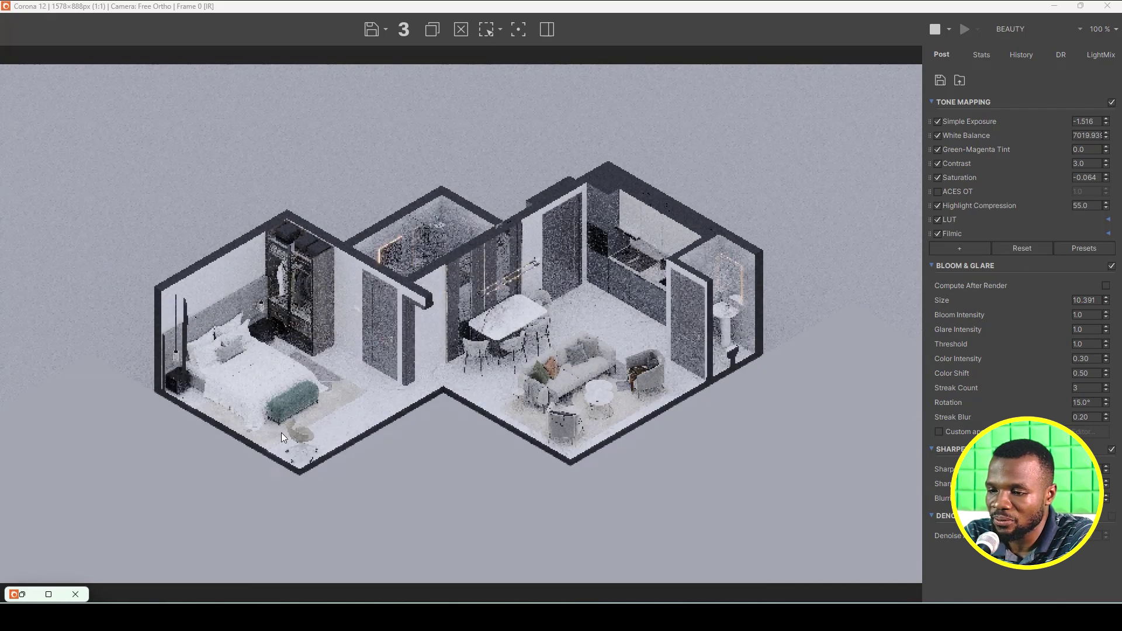
scroll(364, 308, up, 3)
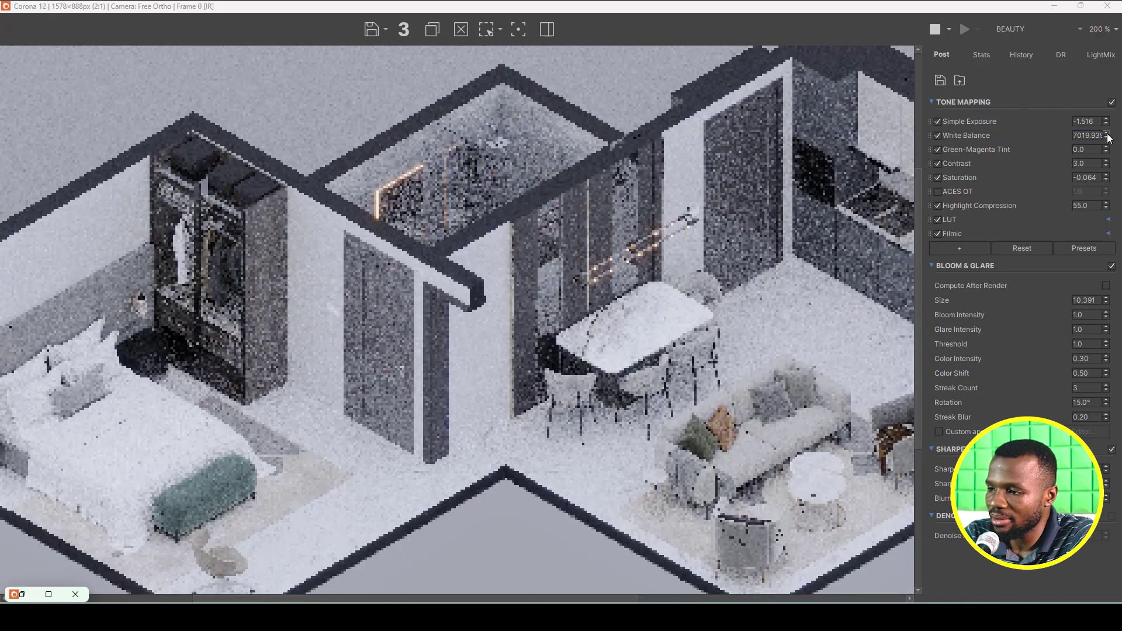
drag(1109, 137, 1109, 105)
scroll(455, 321, down, 3)
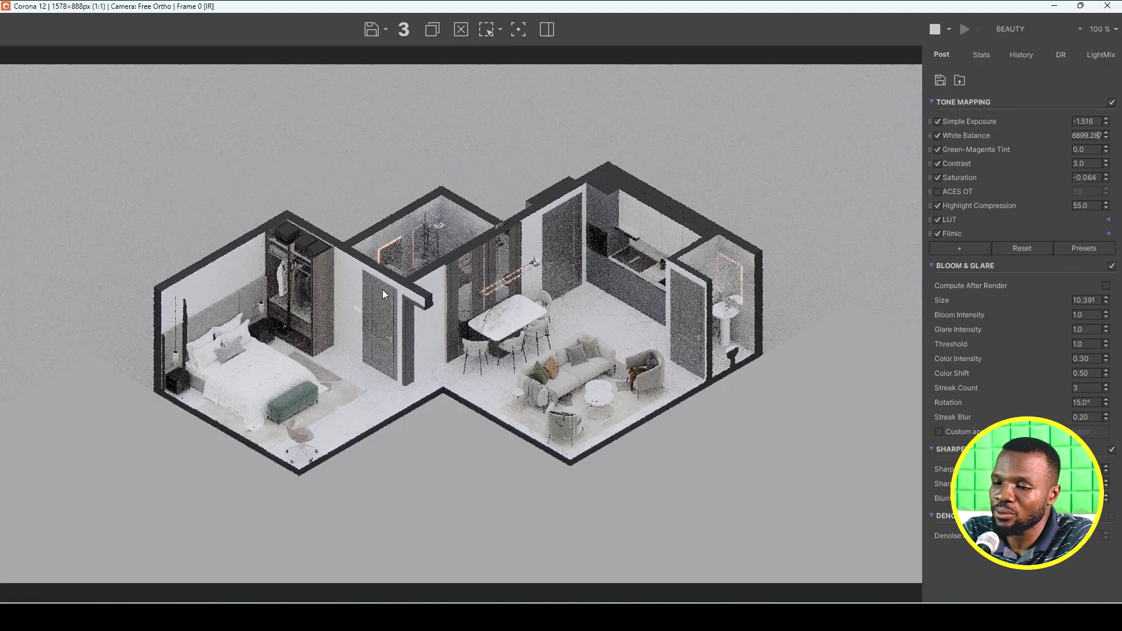
Examine the wall with door openings in the shaded model and compare it with the isometric cutaway in the interactive render.
drag(763, 6, 622, 324)
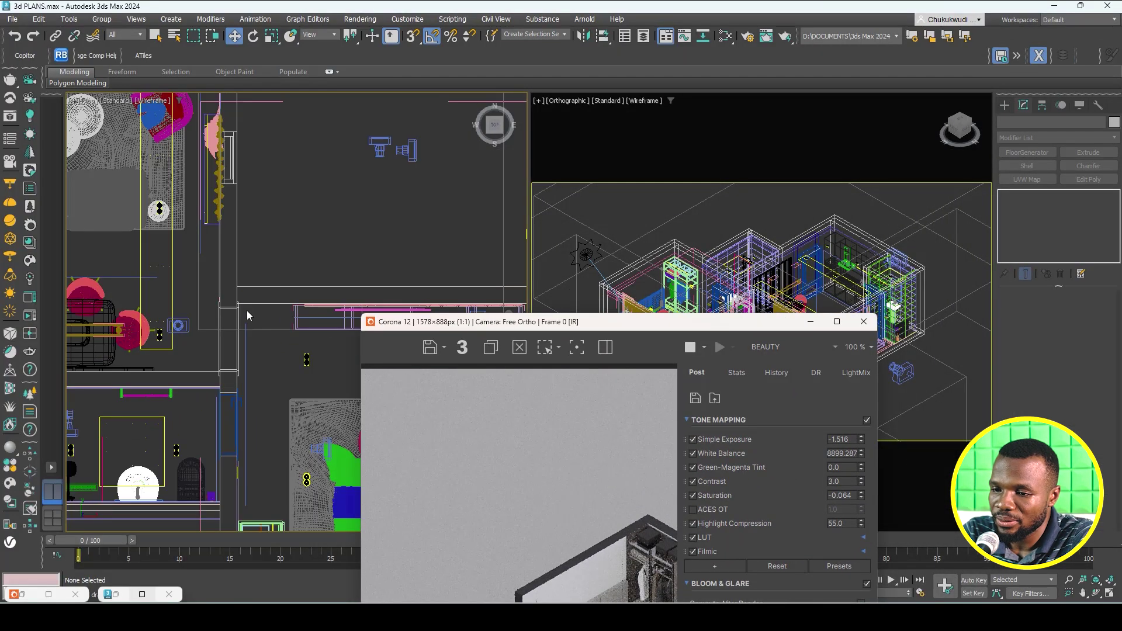
click(247, 311)
alt+middle_drag(246, 311, 282, 285)
middle_drag(162, 210, 233, 244)
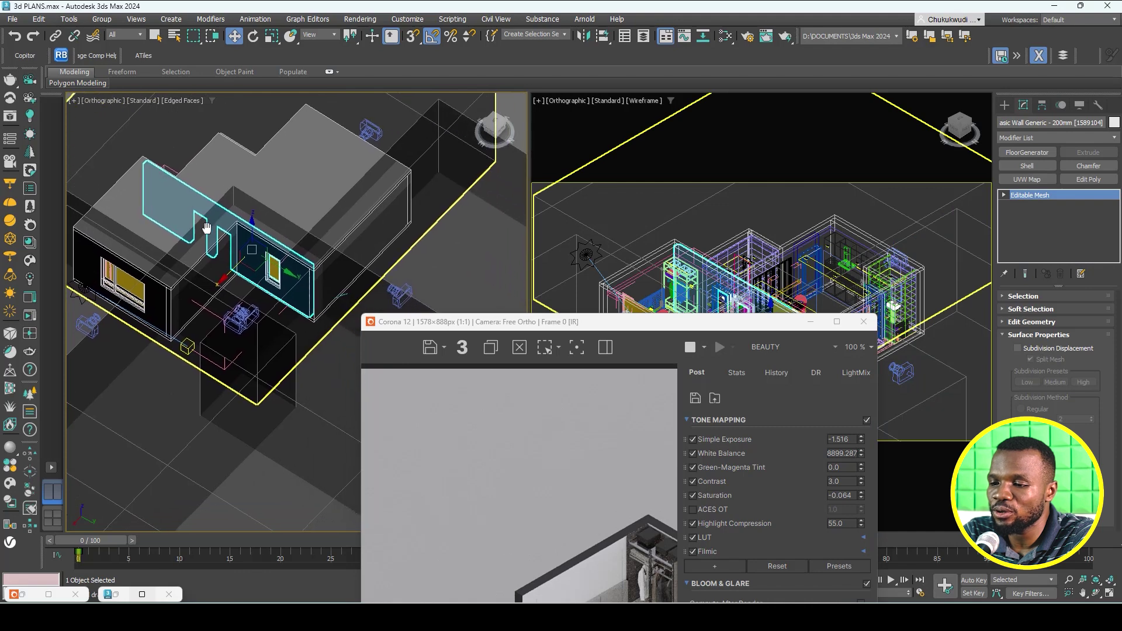
click(838, 321)
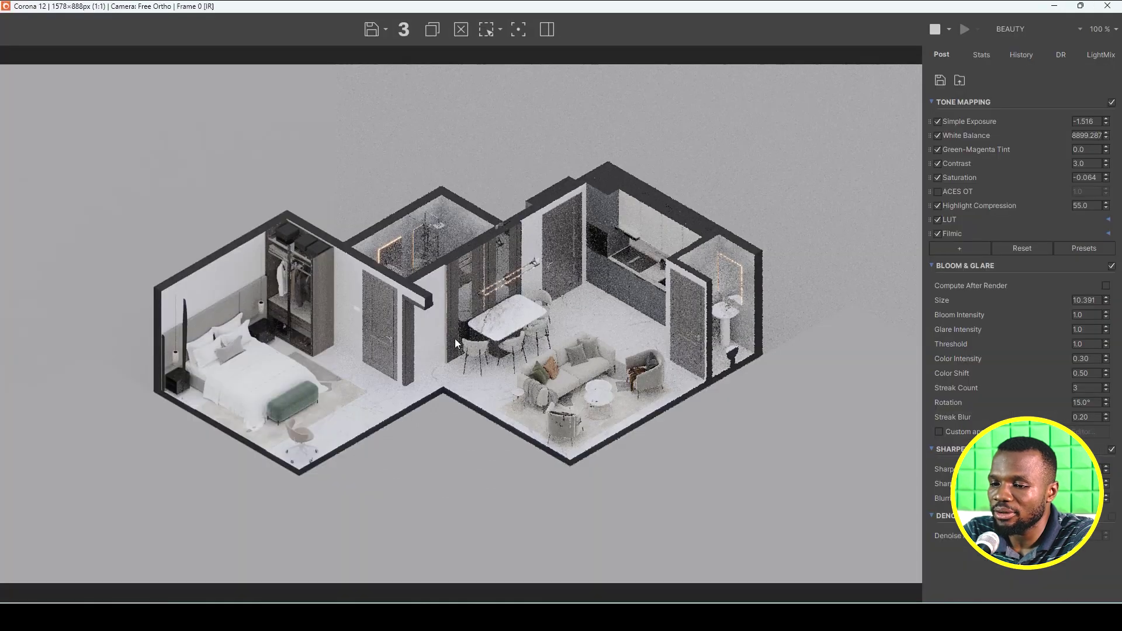
scroll(409, 308, up, 2)
scroll(430, 295, down, 2)
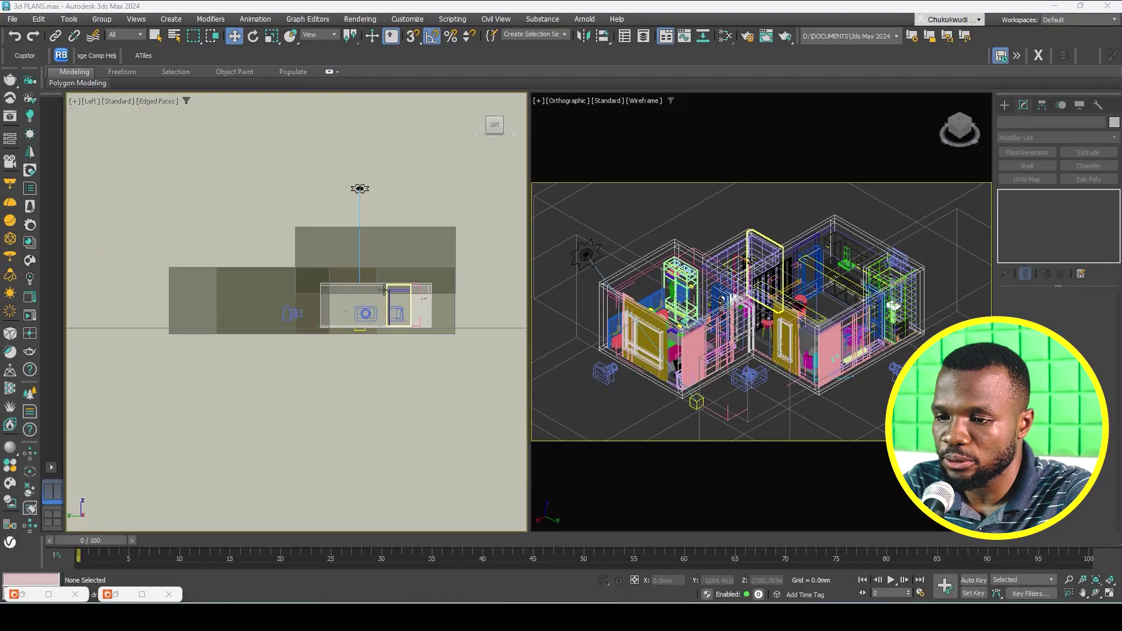
Select the ground plane and examine the diffuse colour of the dark Corona legacy material in the material editor.
alt+middle_drag(384, 290, 425, 363)
scroll(326, 370, down, 5)
scroll(425, 363, up, 5)
scroll(397, 338, up, 10)
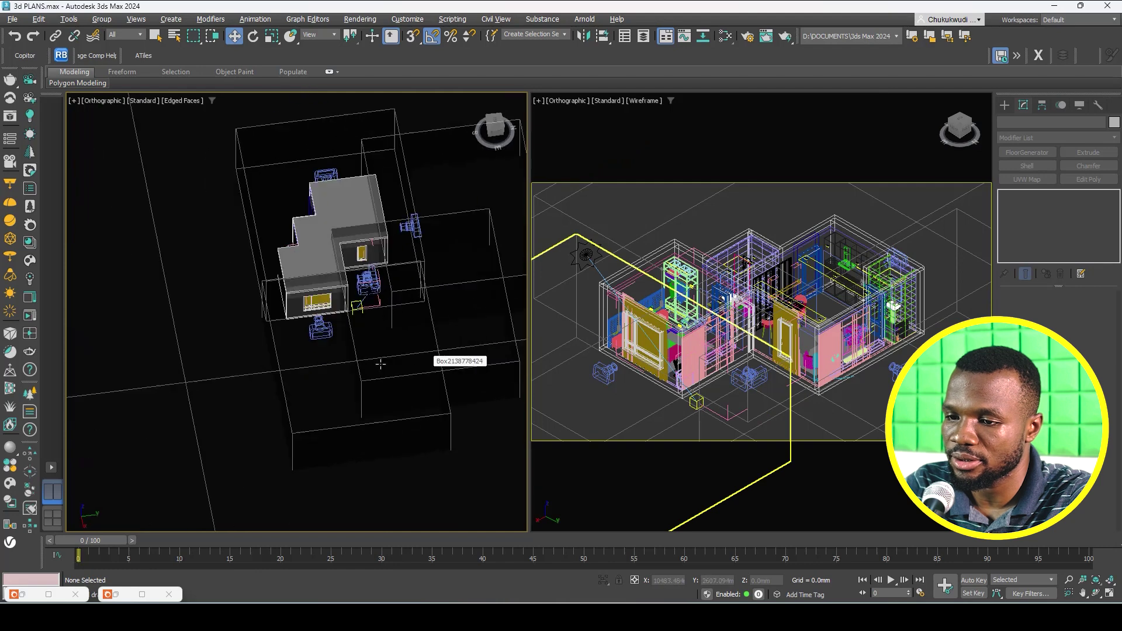
scroll(413, 301, up, 5)
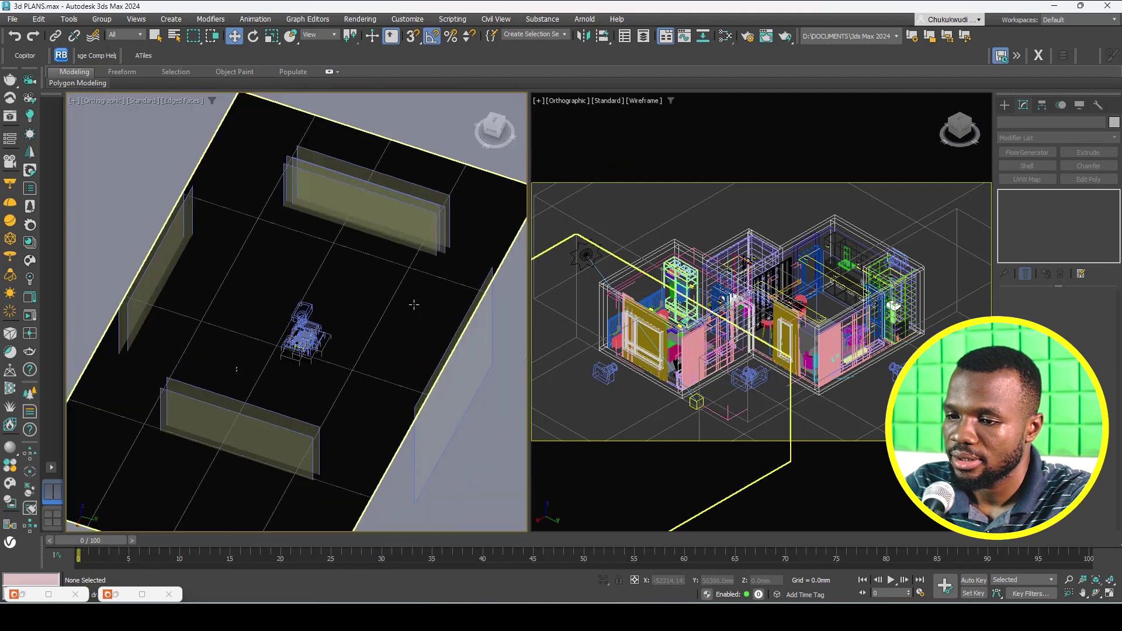
click(409, 303)
click(727, 36)
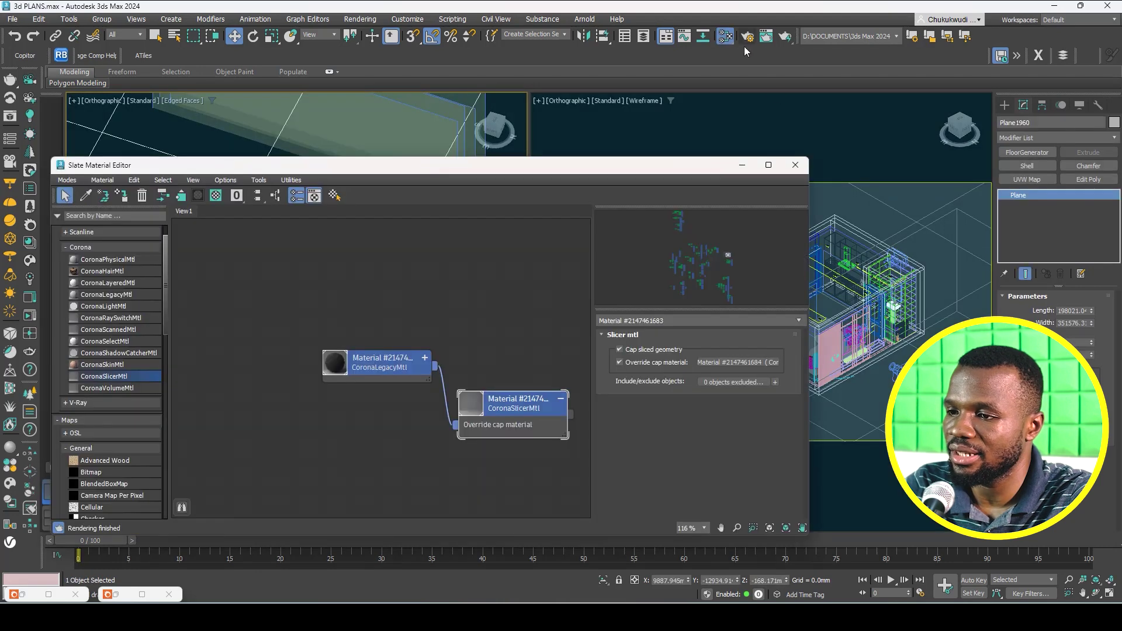
scroll(479, 321, up, 5)
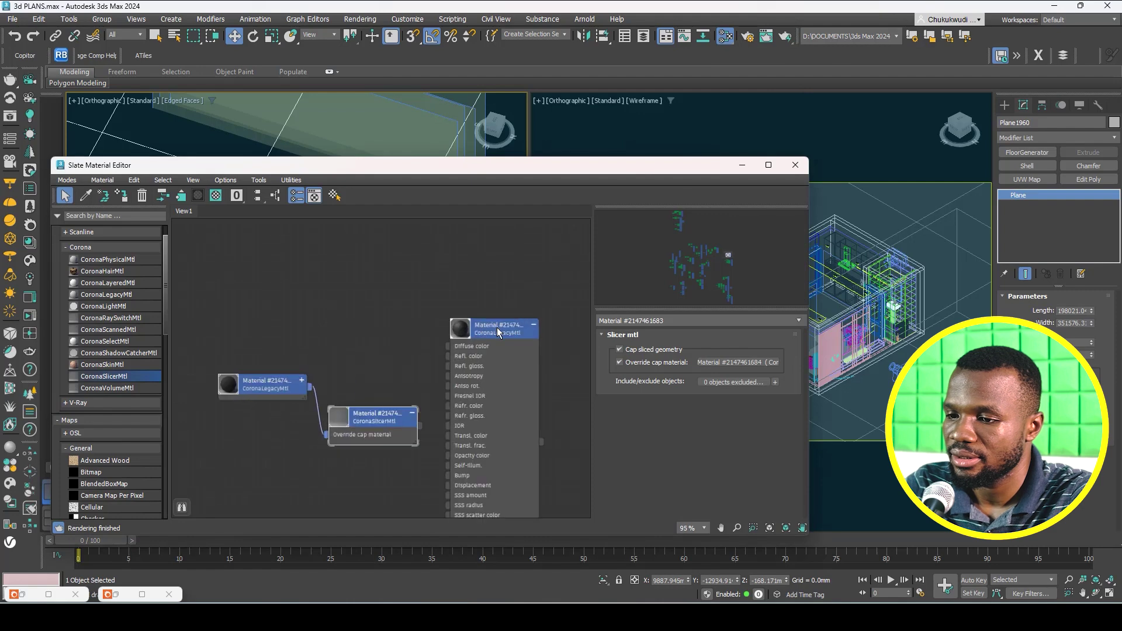
double_click(497, 329)
click(747, 354)
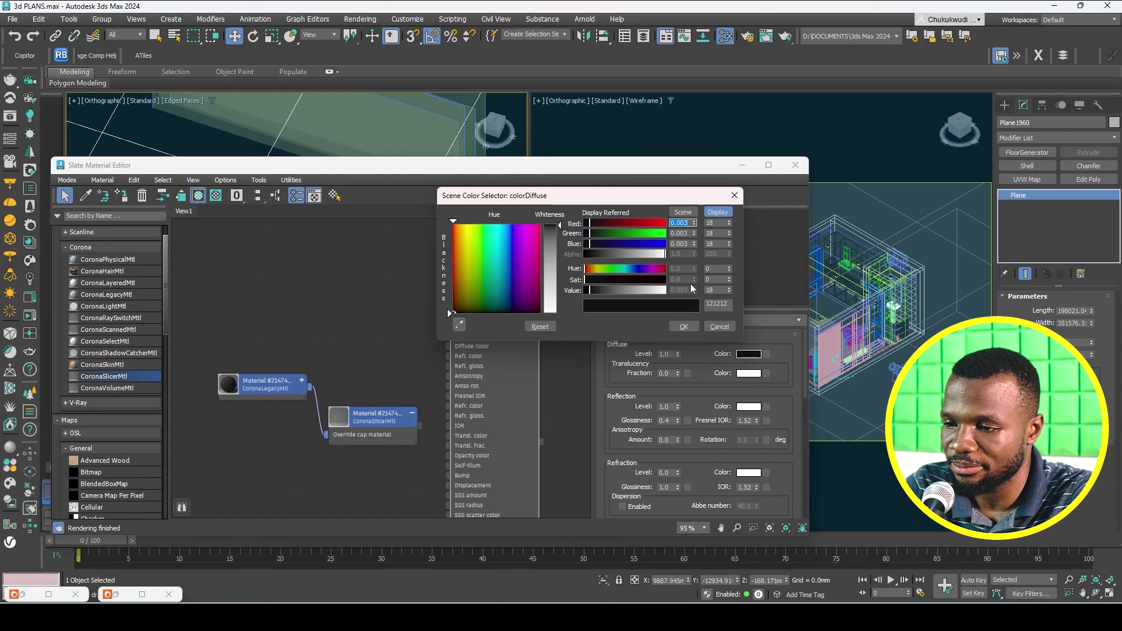
click(734, 195)
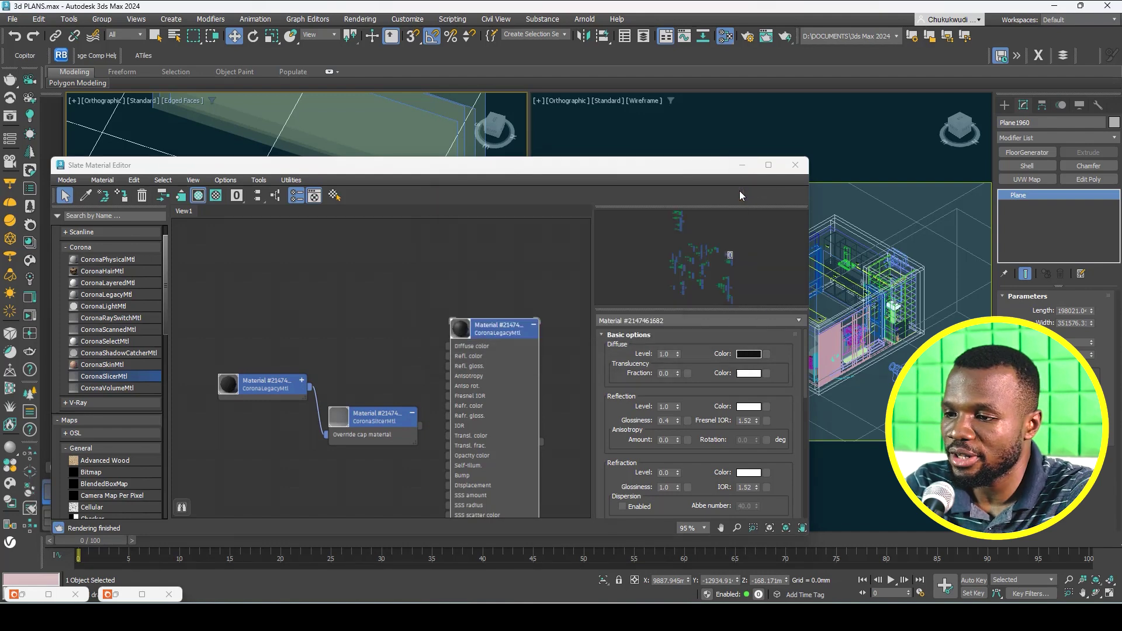
click(795, 165)
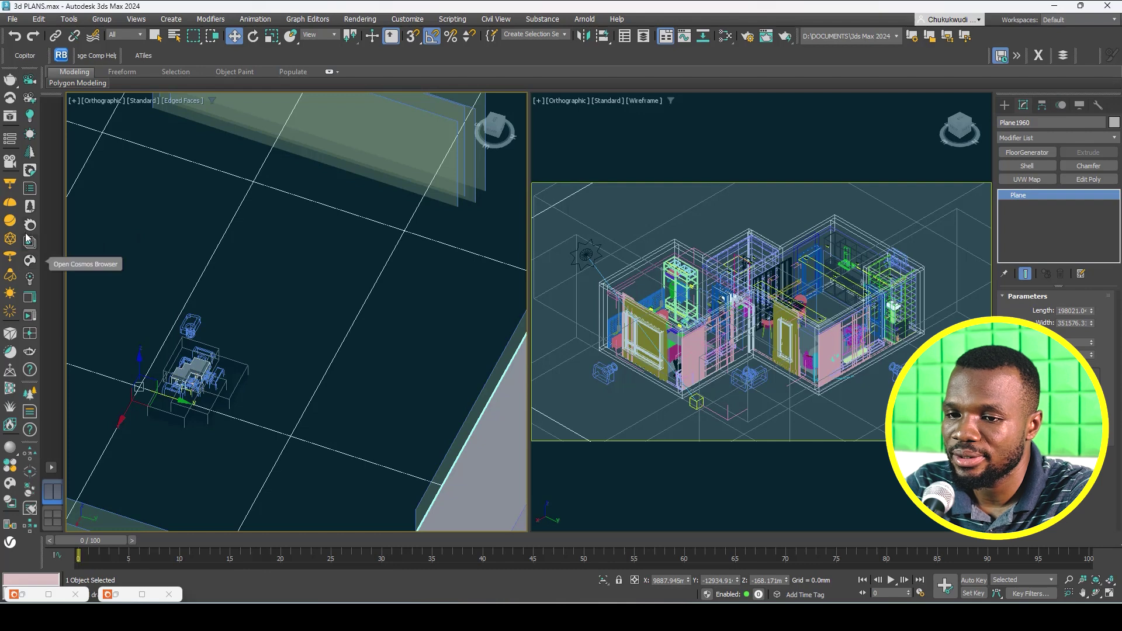
Exclude the selected ground plane from the Corona slicer material in the material editor, and deselect the plane.
click(30, 298)
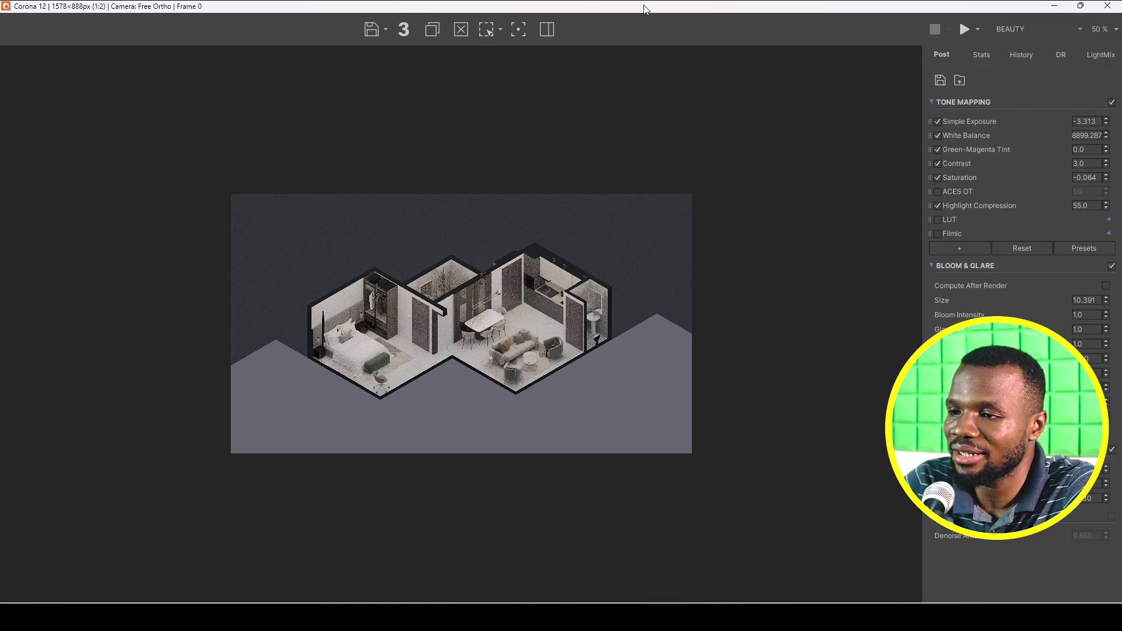
double_click(917, 11)
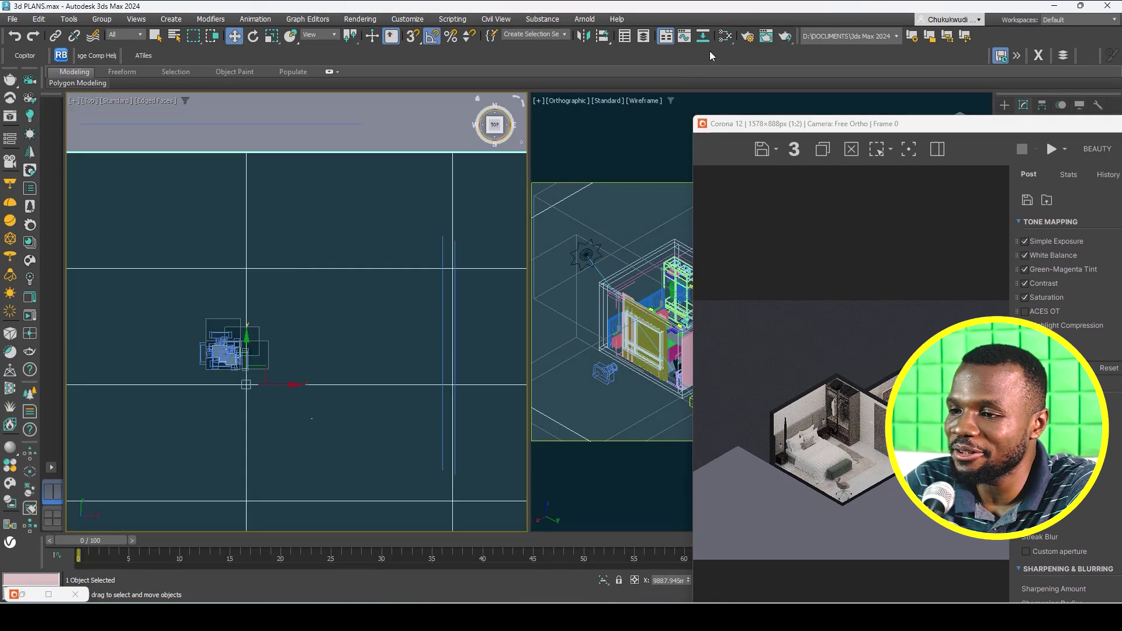
click(725, 36)
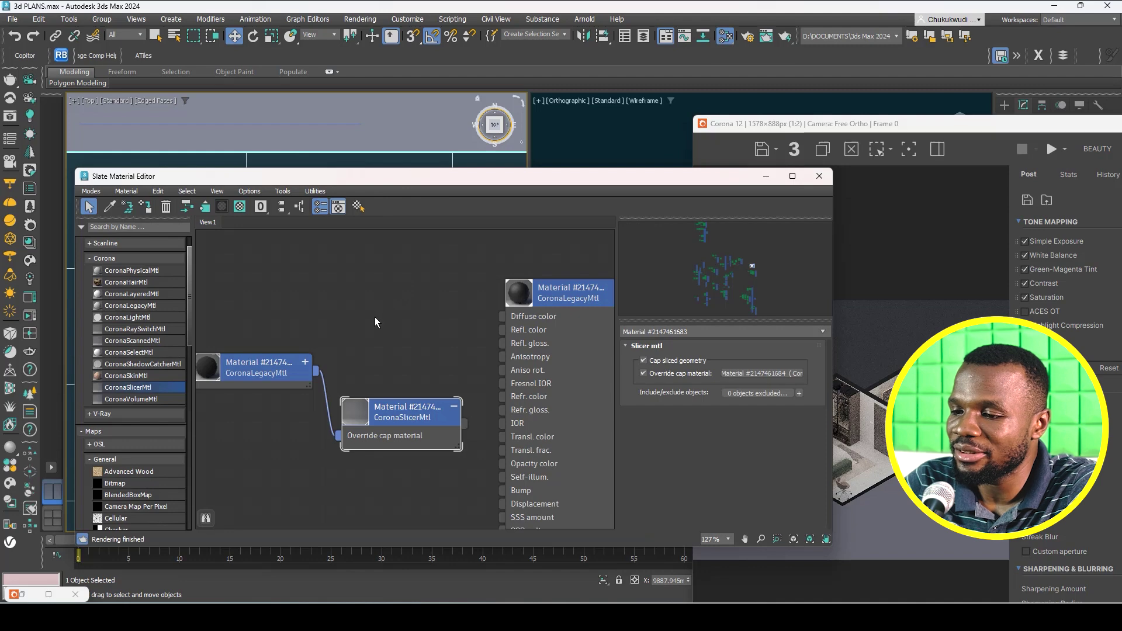
scroll(377, 324, down, 2)
scroll(385, 374, up, 3)
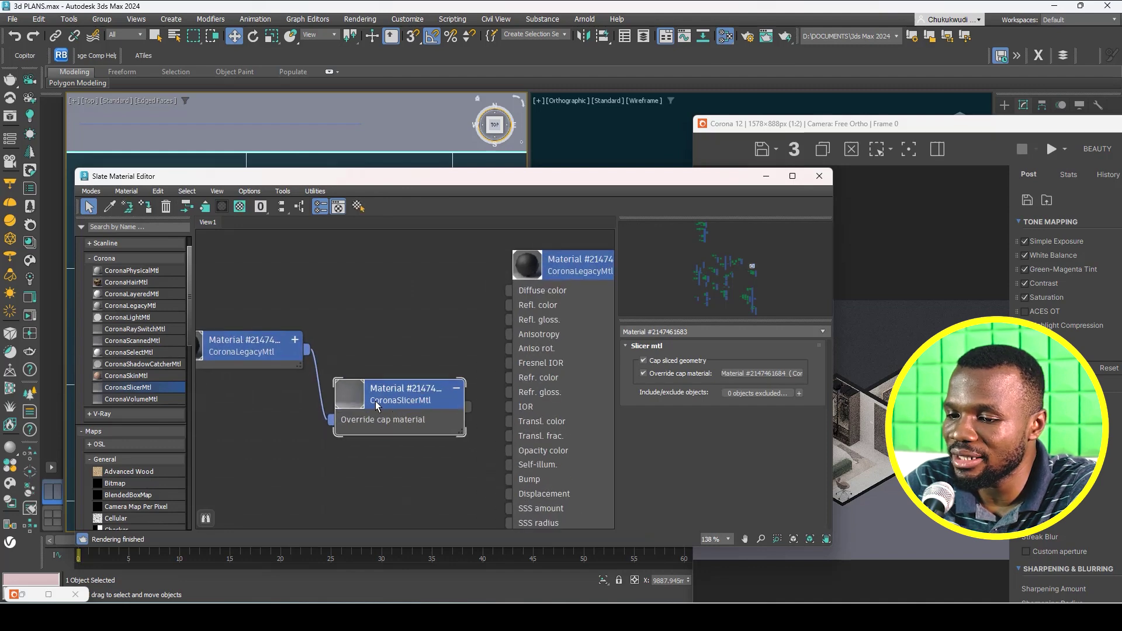
click(798, 393)
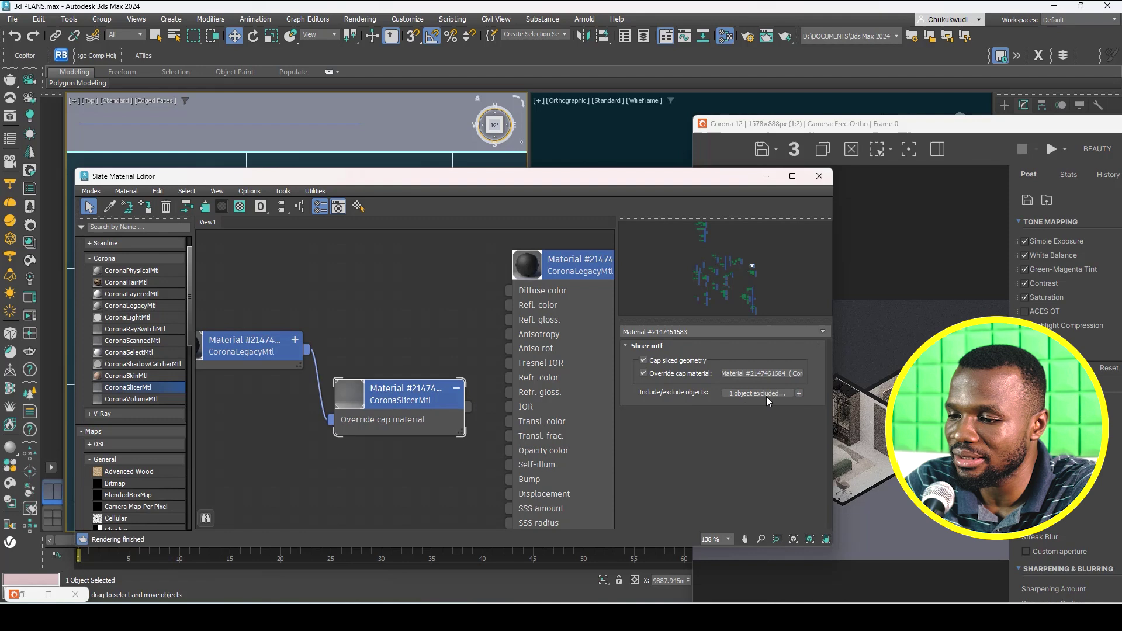
click(819, 176)
scroll(249, 351, down, 4)
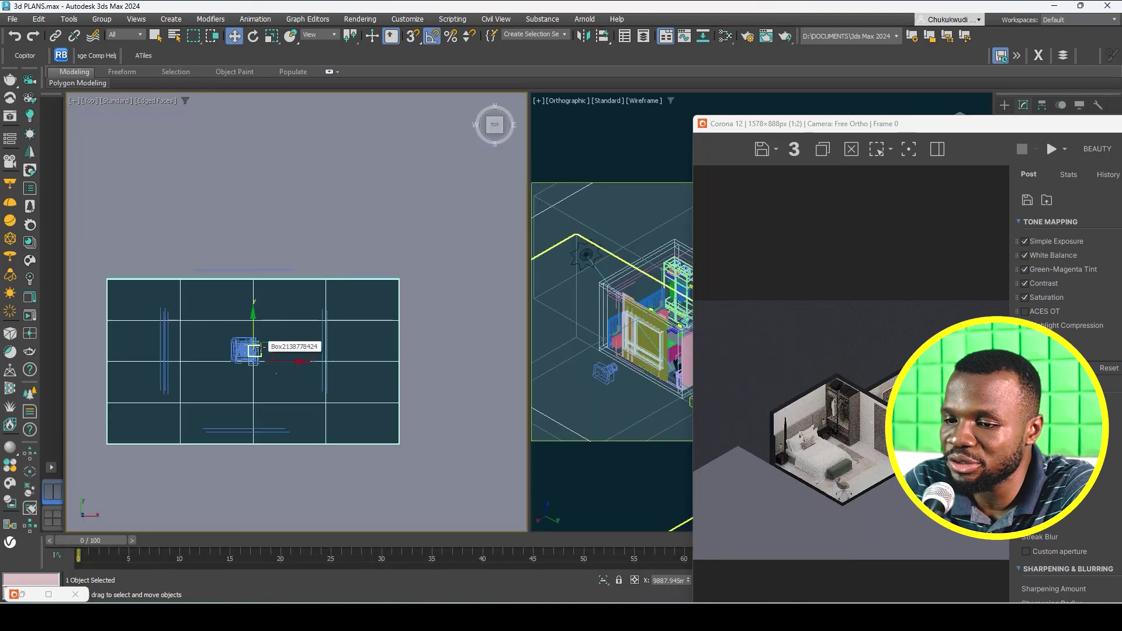
click(318, 256)
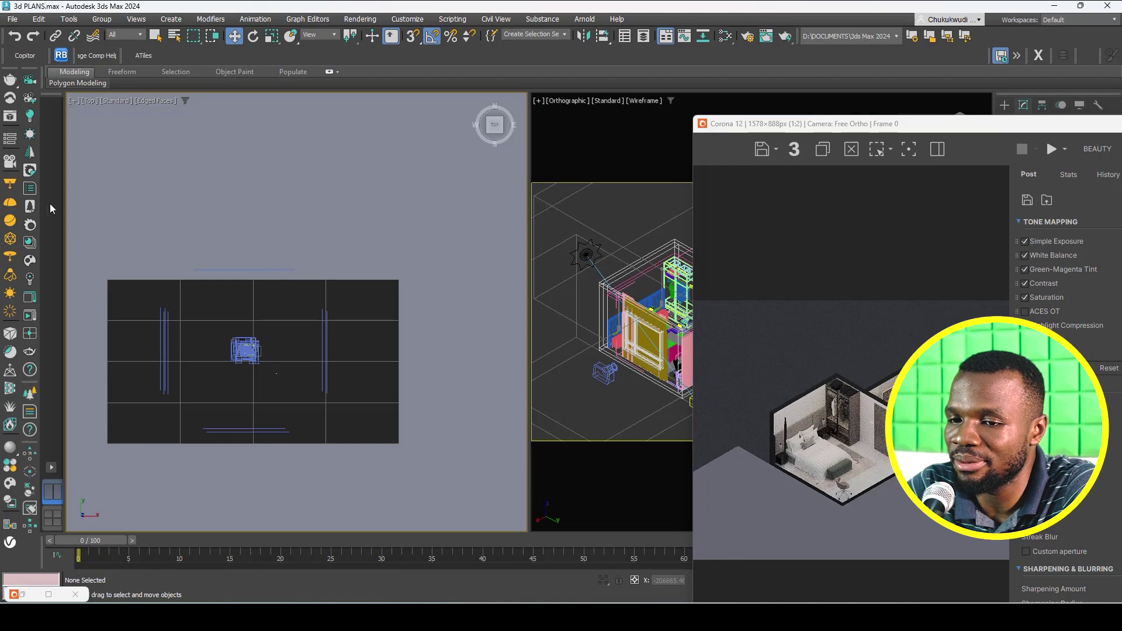
Restart the interactive render of the isometric view and inspect the ground and the lighting of the rooms.
double_click(851, 123)
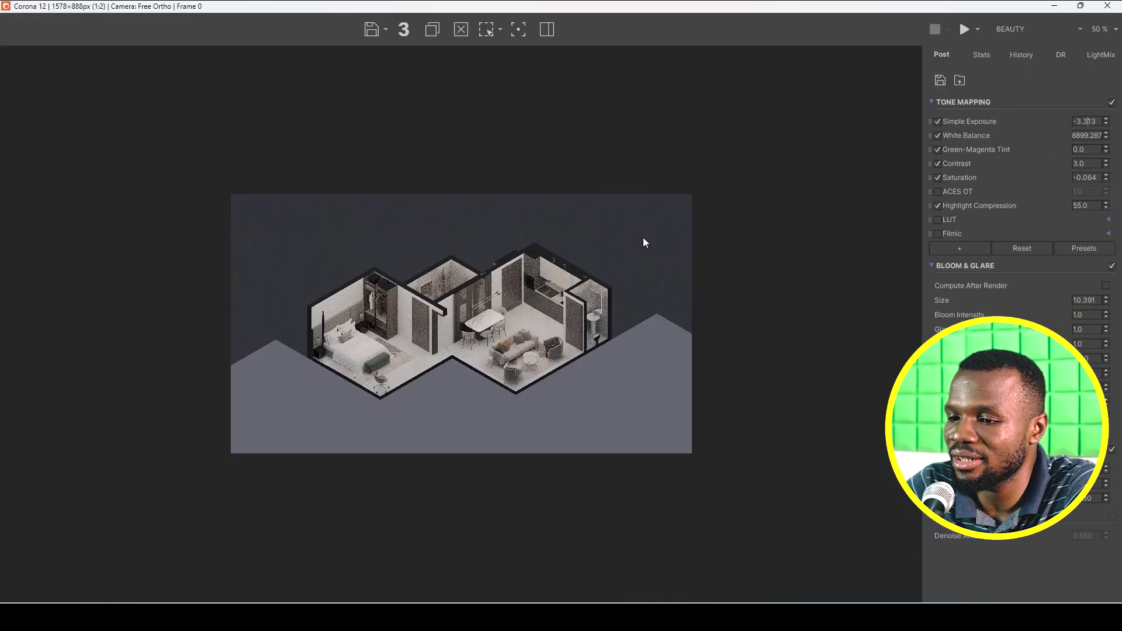
scroll(643, 238, up, 2)
click(978, 29)
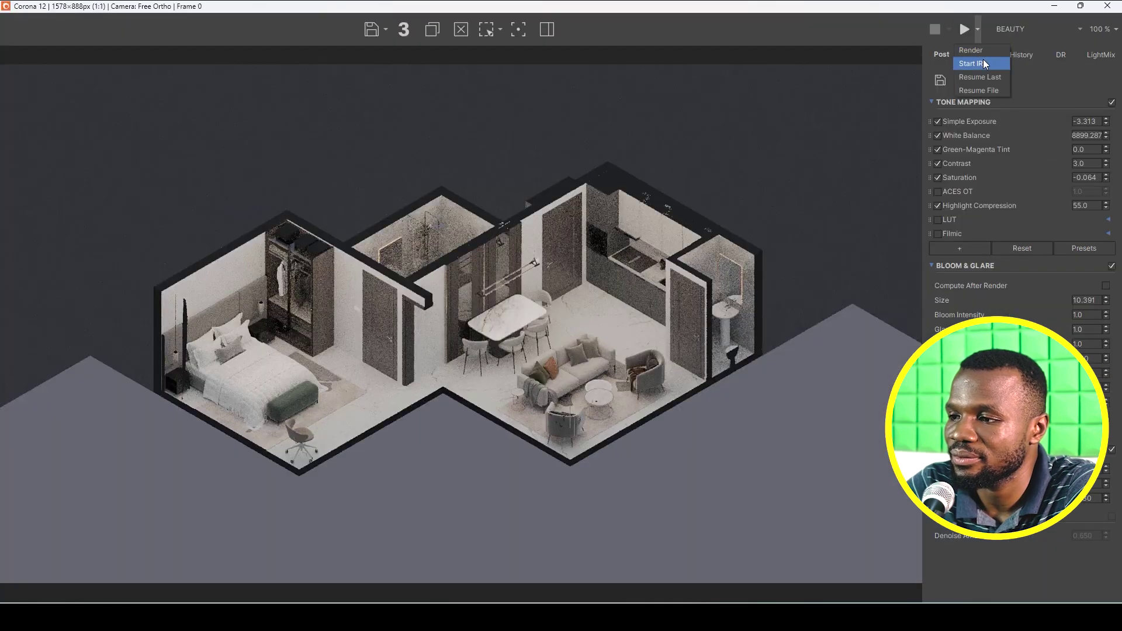
click(623, 349)
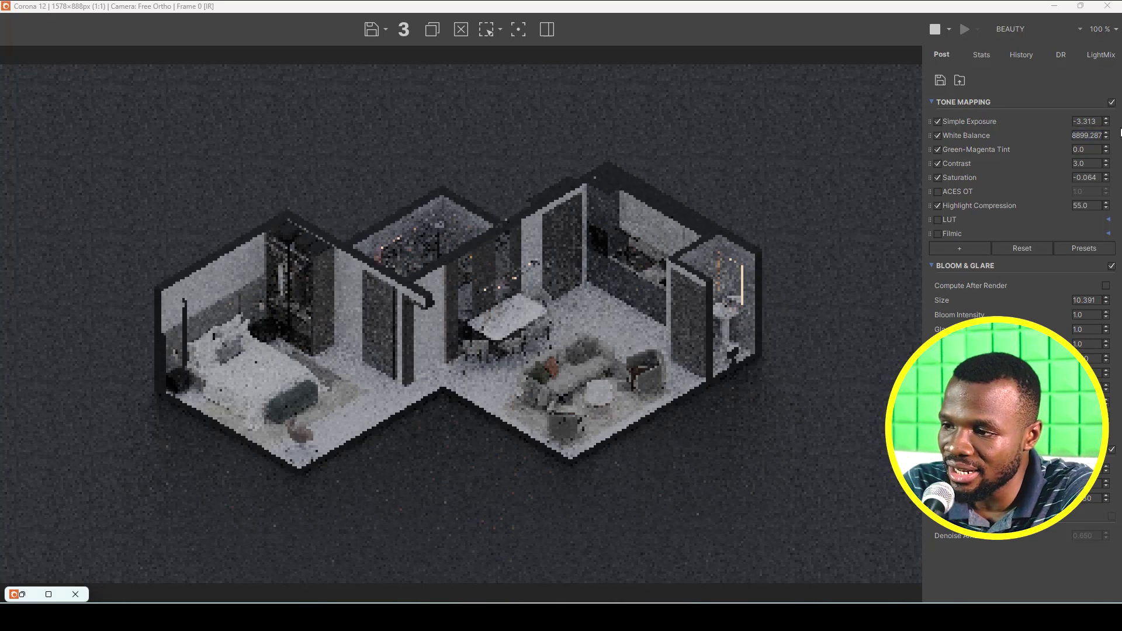
click(1093, 121)
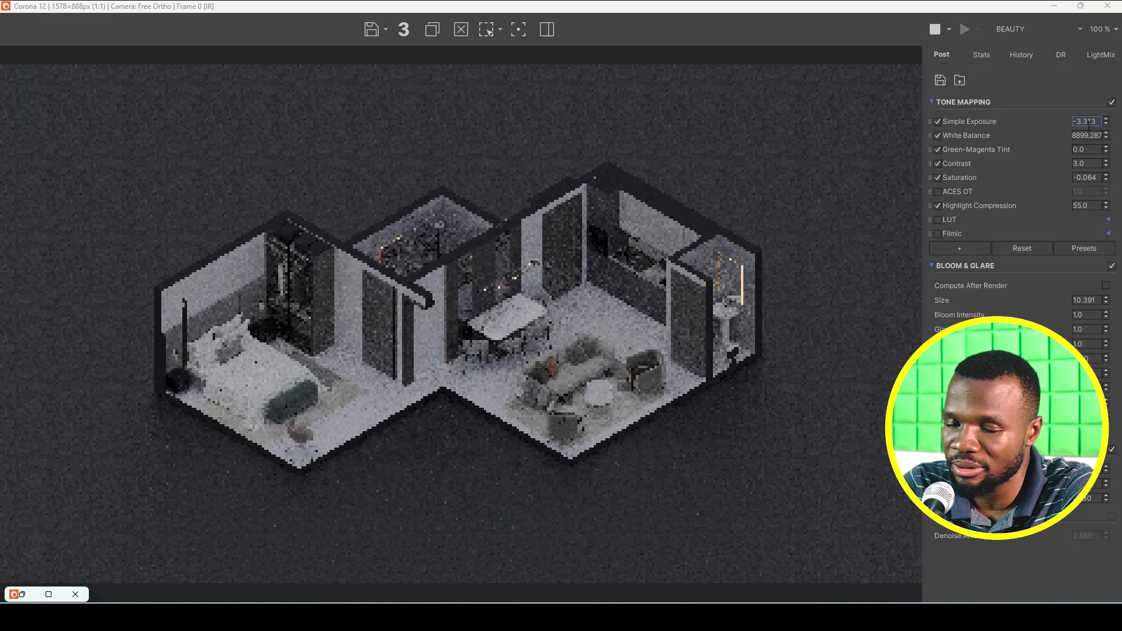
scroll(597, 398, up, 1)
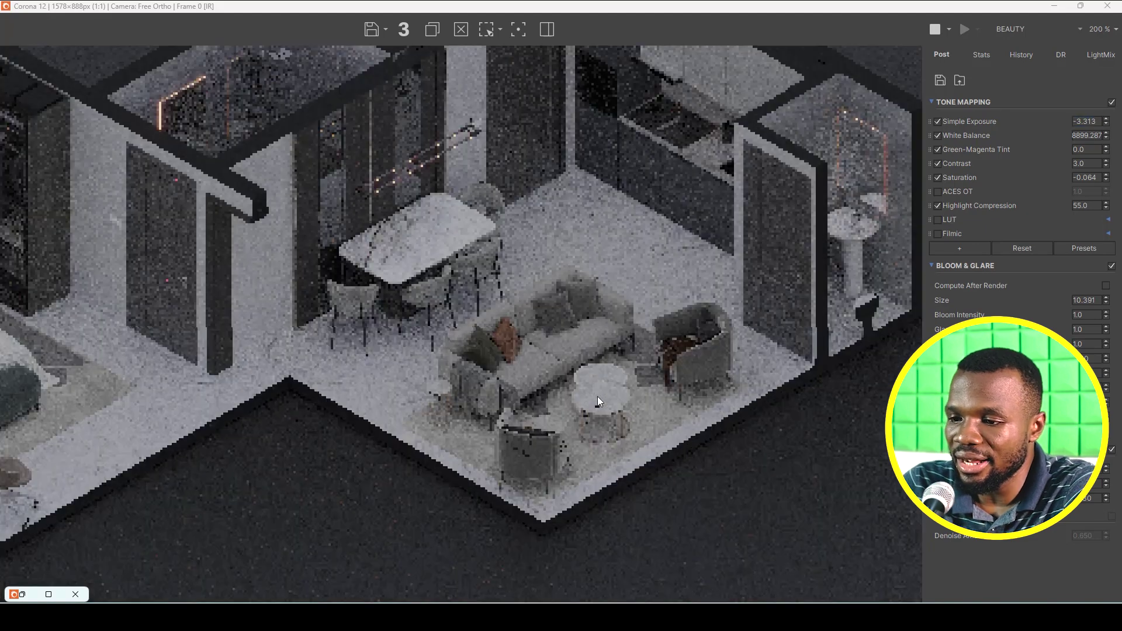
scroll(597, 399, down, 1)
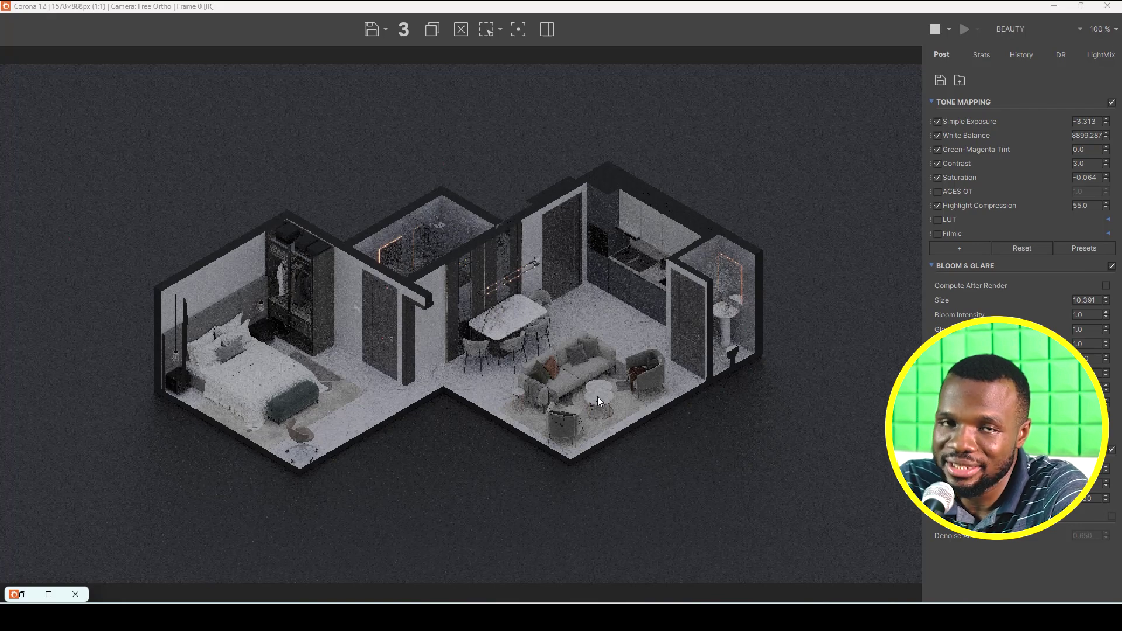
Draw rectangle Corona lights over the rooms in a wireframe top view, about 3520 mm wide in the living room and about 3170 mm in the bedroom.
key(super+Down)
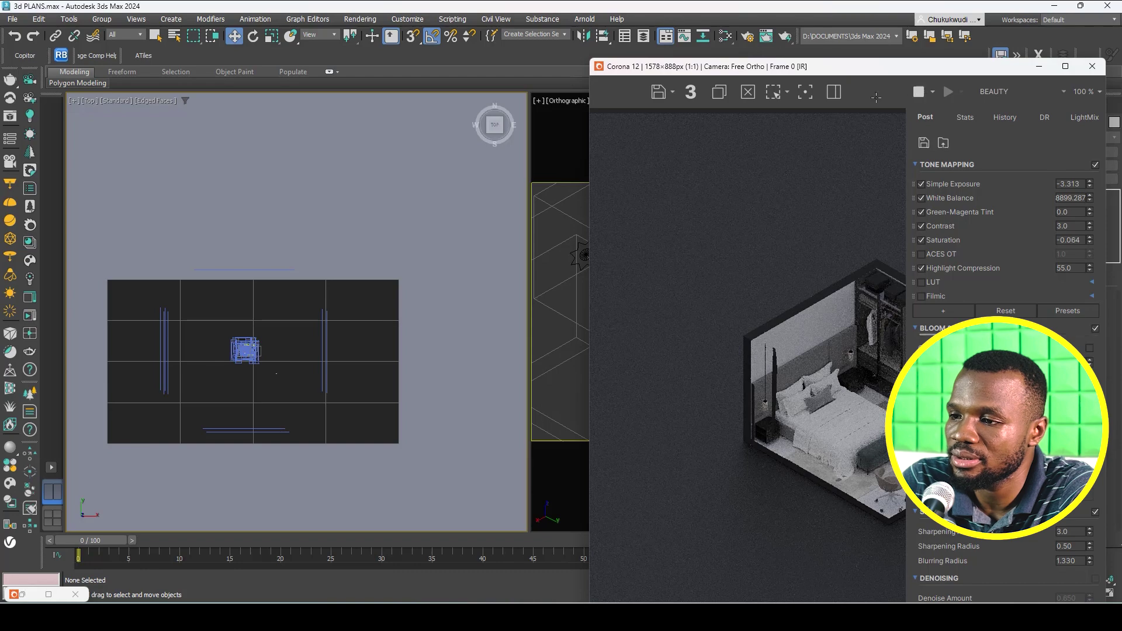
click(1039, 66)
click(1003, 105)
click(1035, 124)
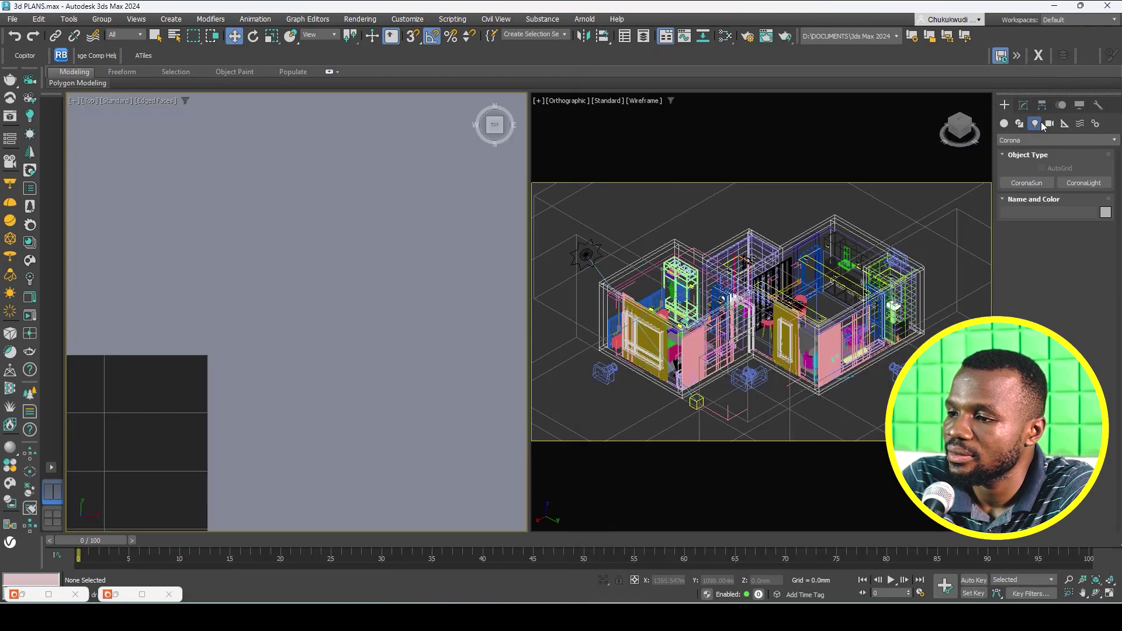
click(1071, 181)
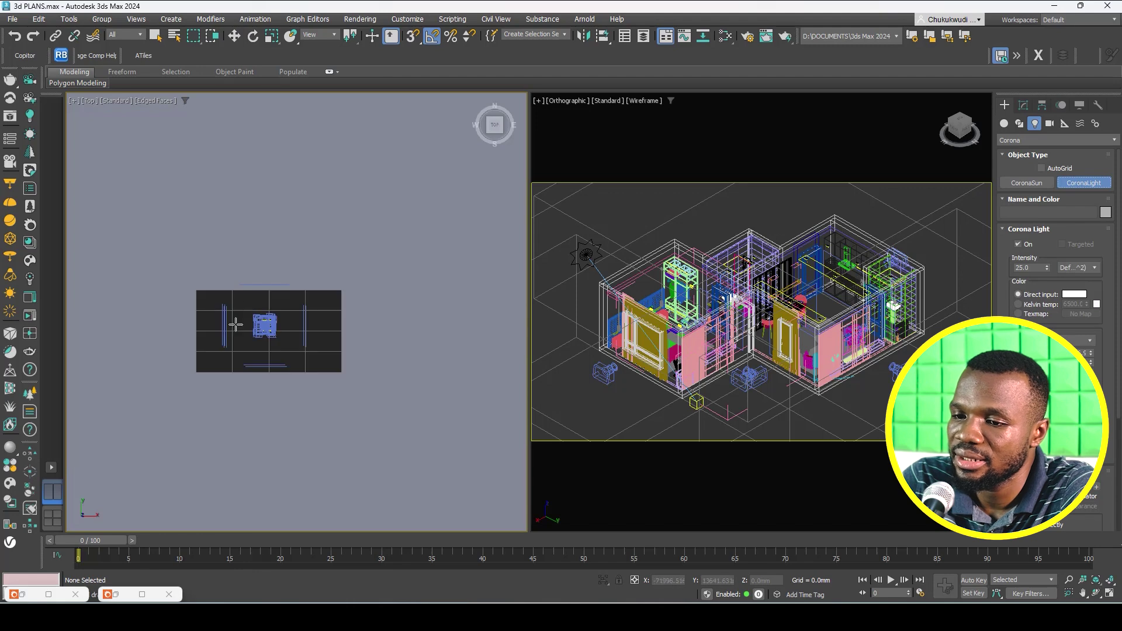
scroll(235, 324, up, 8)
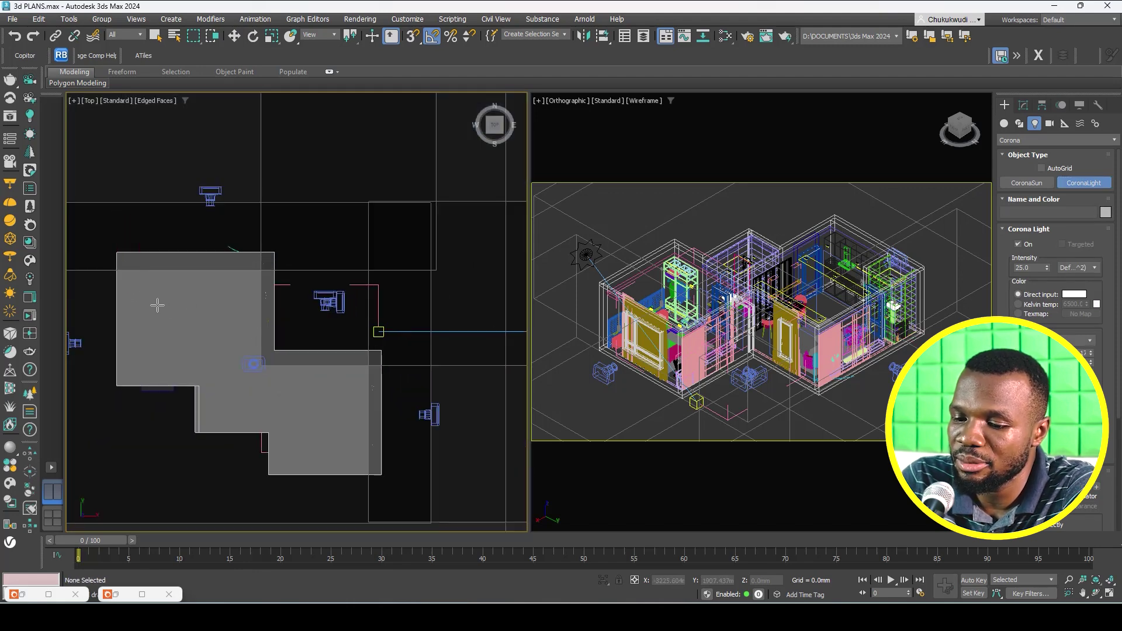
key(F3)
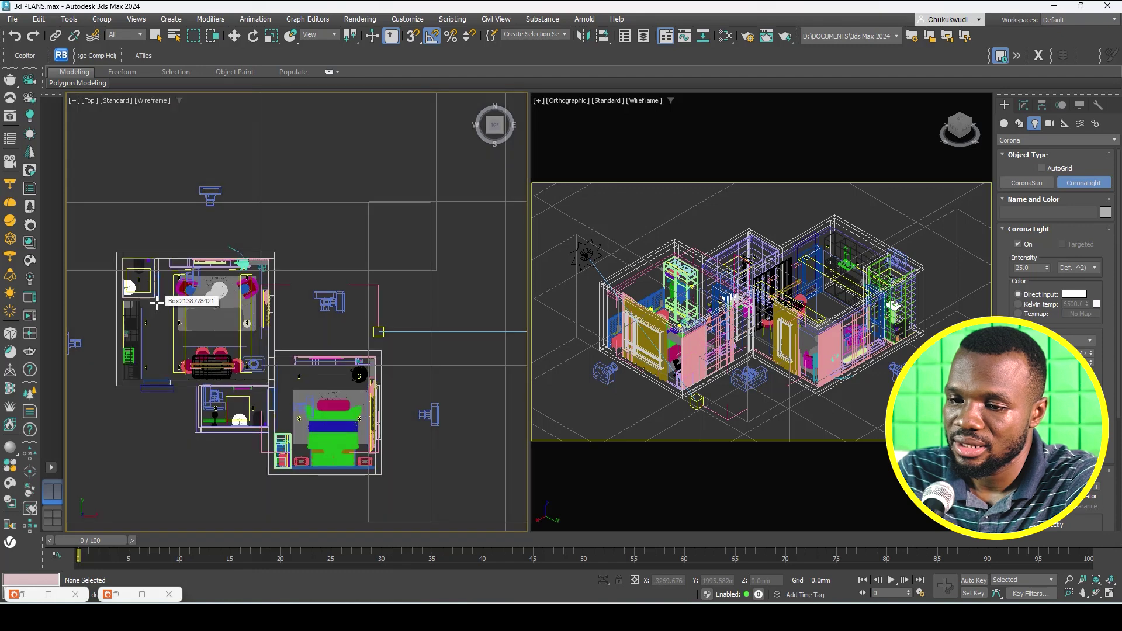
scroll(181, 305, up, 2)
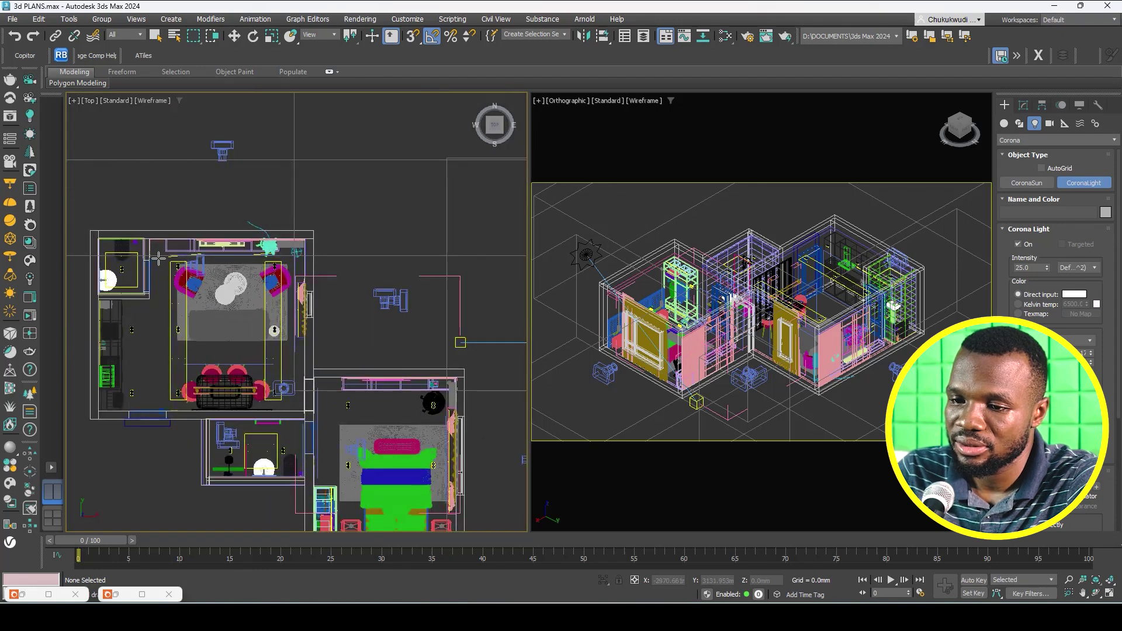
drag(158, 259, 292, 392)
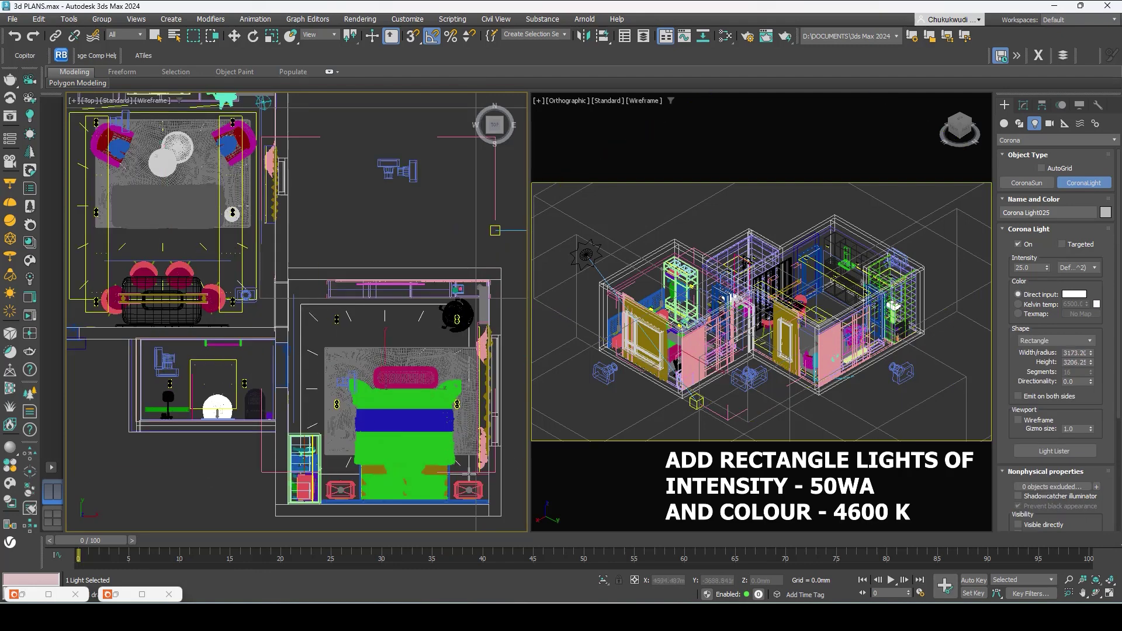
scroll(165, 350, up, 3)
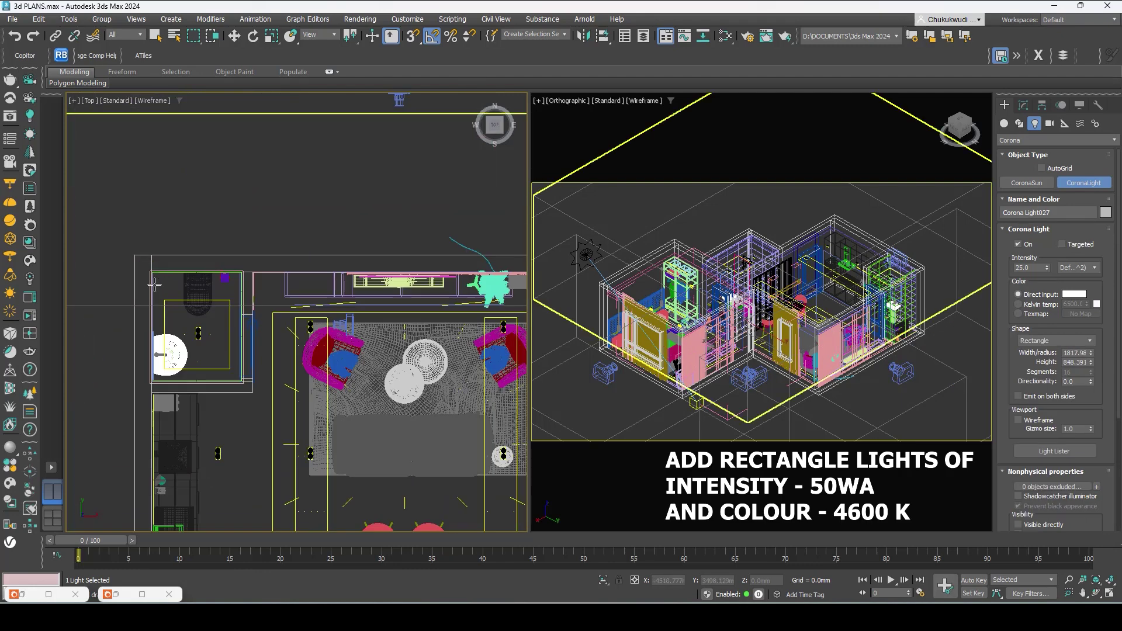
Select all five rectangle lights drawn over the rooms and combine them into one group.
ctrl+click(255, 341)
scroll(254, 341, down, 3)
scroll(319, 462, up, 3)
ctrl+click(217, 465)
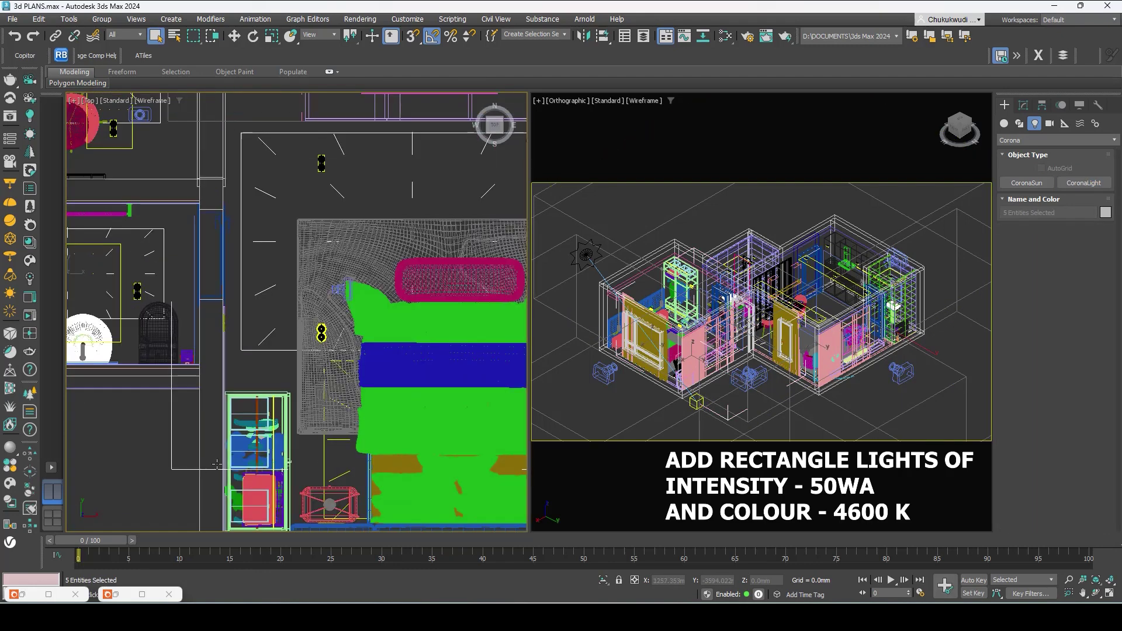
click(102, 19)
click(114, 29)
key(Return)
Raise the light group in the front view to just below the ceiling, at a height of about 2410 mm.
key(f)
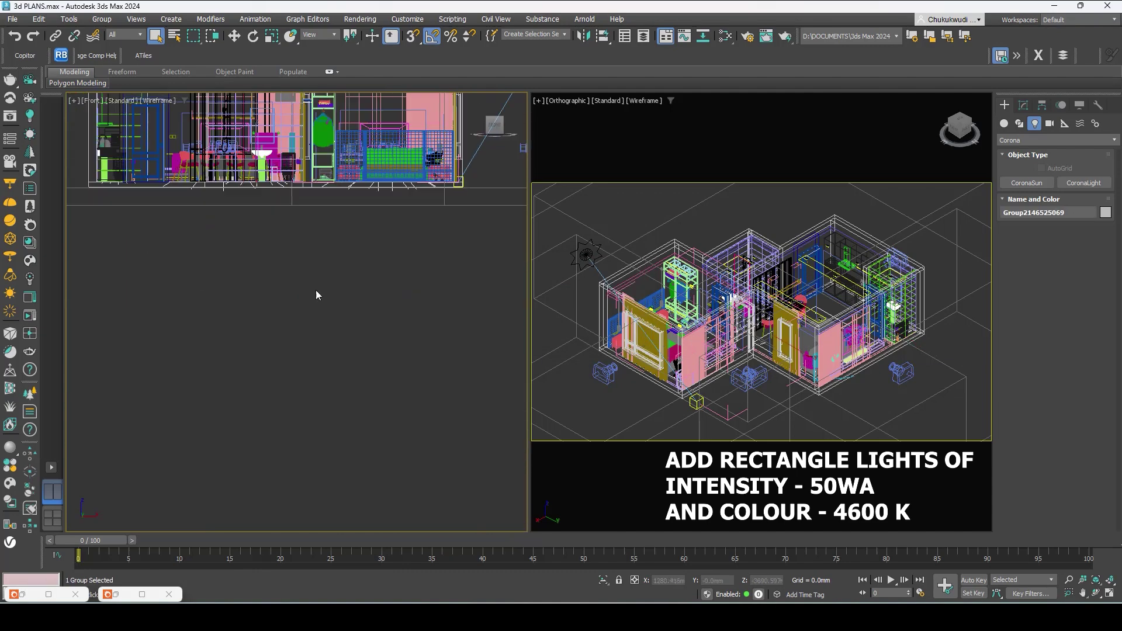
key(w)
middle_drag(315, 292, 316, 430)
scroll(137, 267, down, 2)
scroll(136, 267, up, 3)
scroll(137, 267, down, 3)
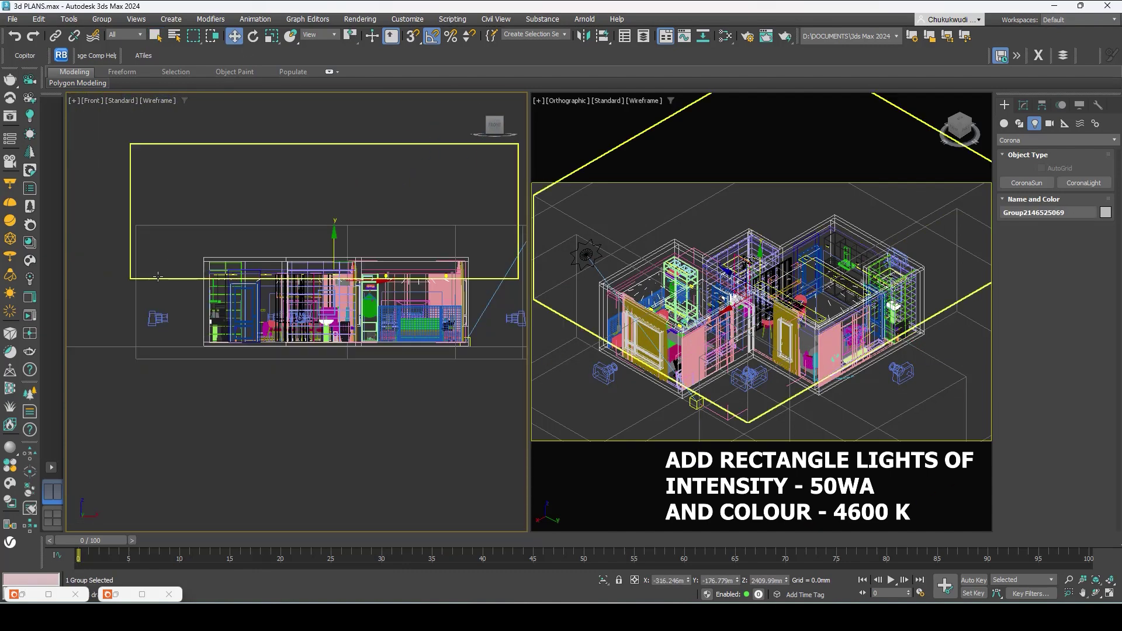
Set the rectangle lights over the main rooms to intensity 50 and a colour temperature of 4600 K.
scroll(431, 269, up, 4)
scroll(323, 281, up, 2)
alt+middle_drag(323, 281, 350, 263)
scroll(351, 263, up, 3)
click(426, 266)
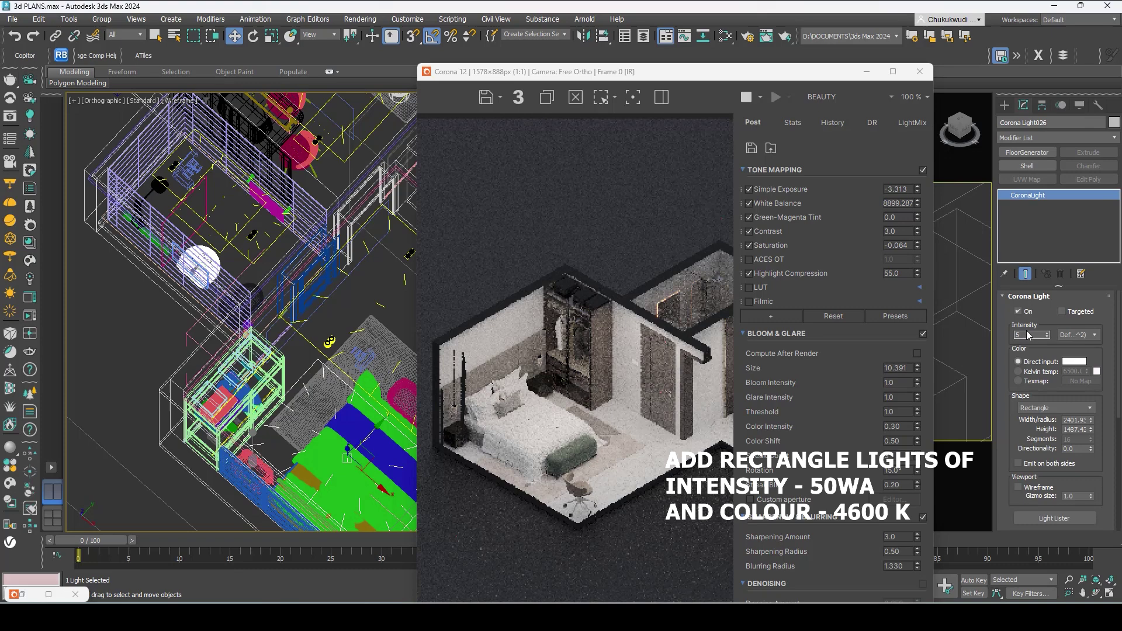
text(0)
key(Return)
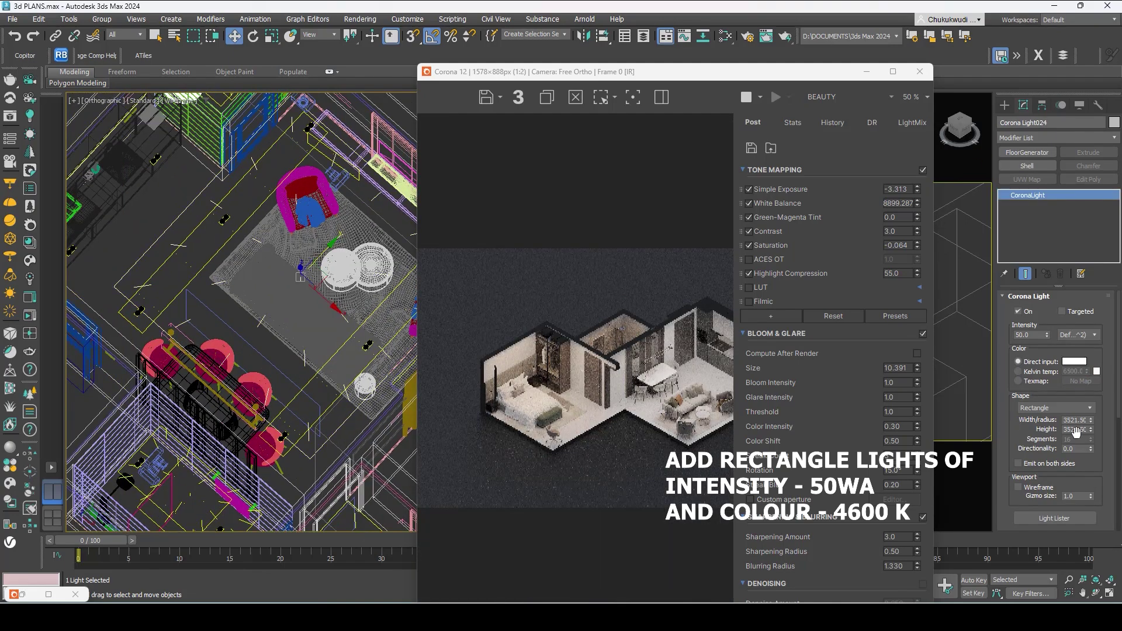
drag(1086, 371, 1080, 380)
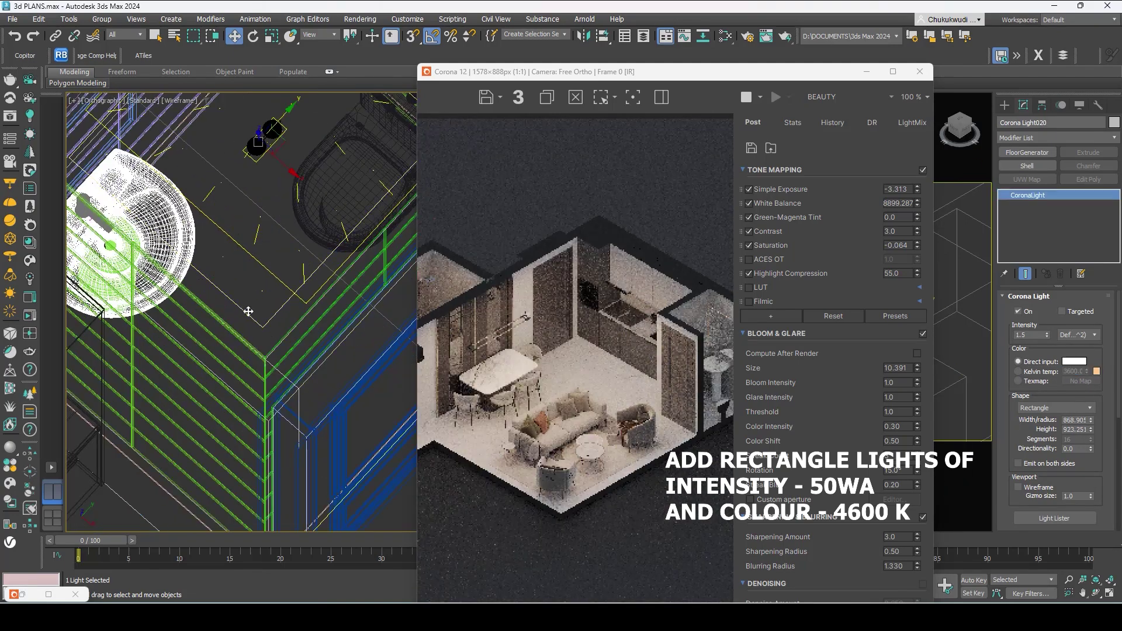
Set the rectangle light over the kitchen-side bathroom to intensity 50 and a colour temperature of 4600 K.
text(50)
key(Return)
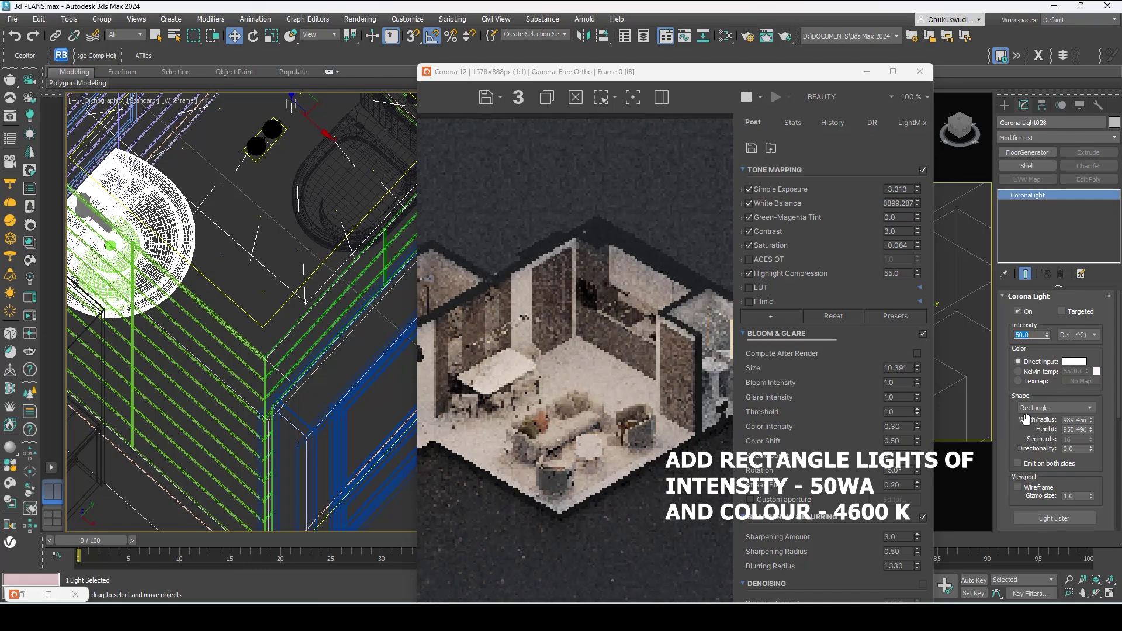
click(1018, 372)
double_click(1074, 371)
text(46)
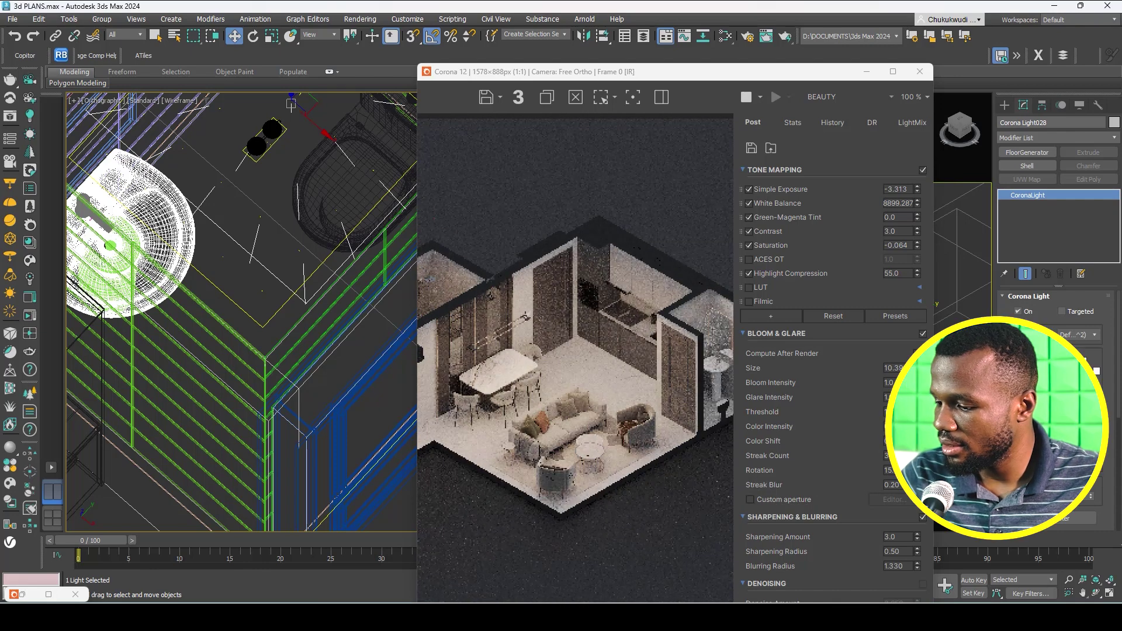
Examine the interactive render of the isometric cutaway enlarged, checking the lighting in the bedroom, bathrooms, kitchen and living room.
scroll(674, 334, down, 1)
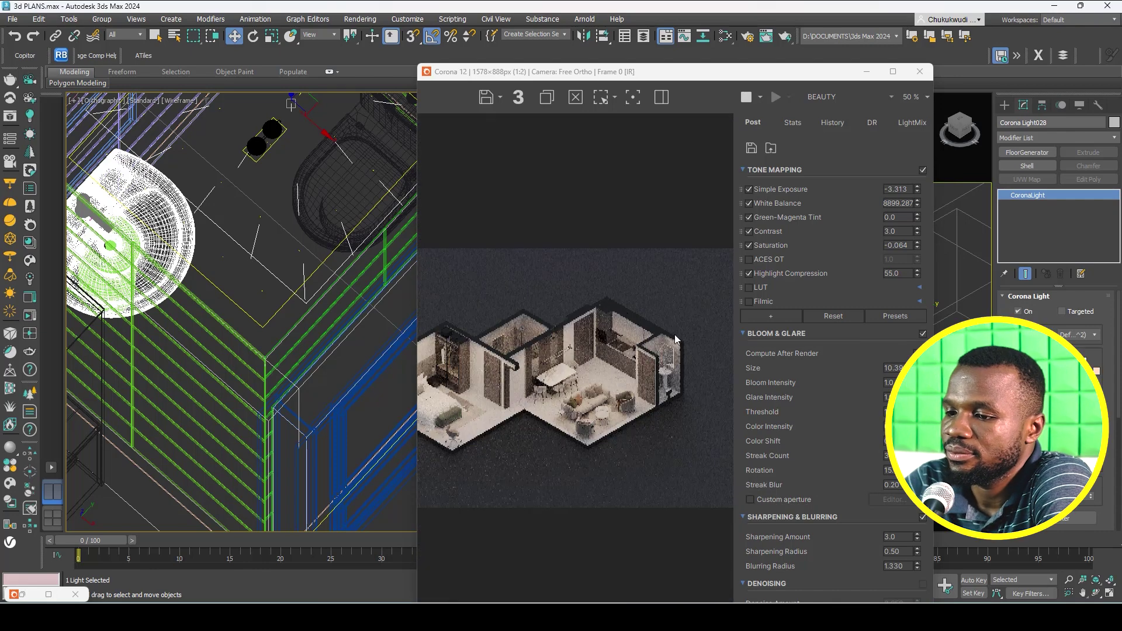
click(892, 72)
scroll(496, 294, up, 2)
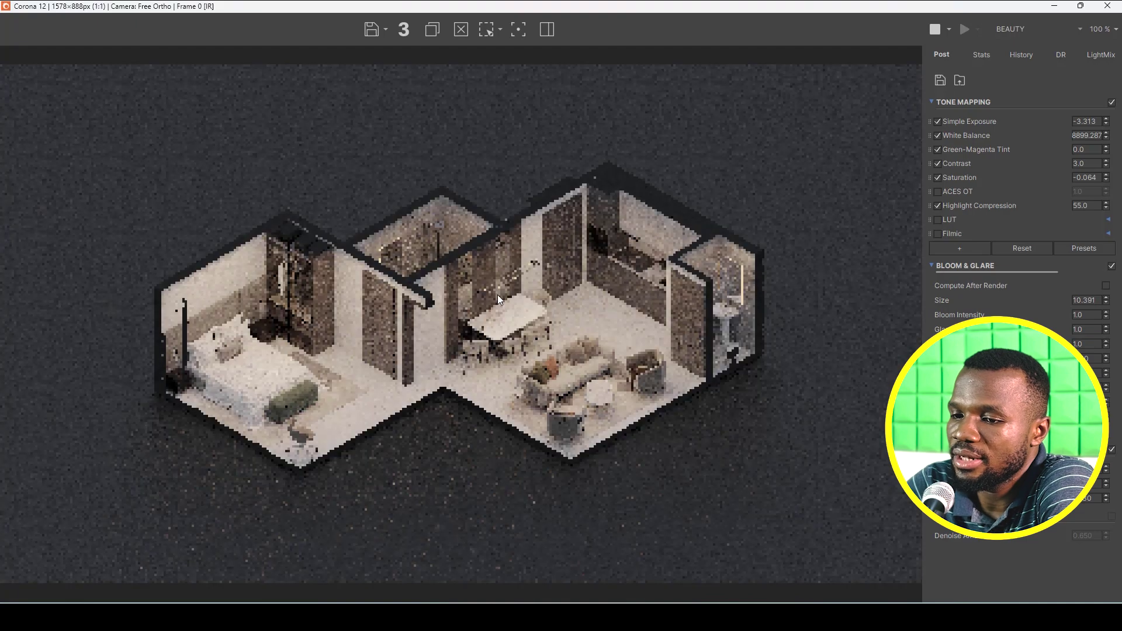
scroll(496, 294, down, 2)
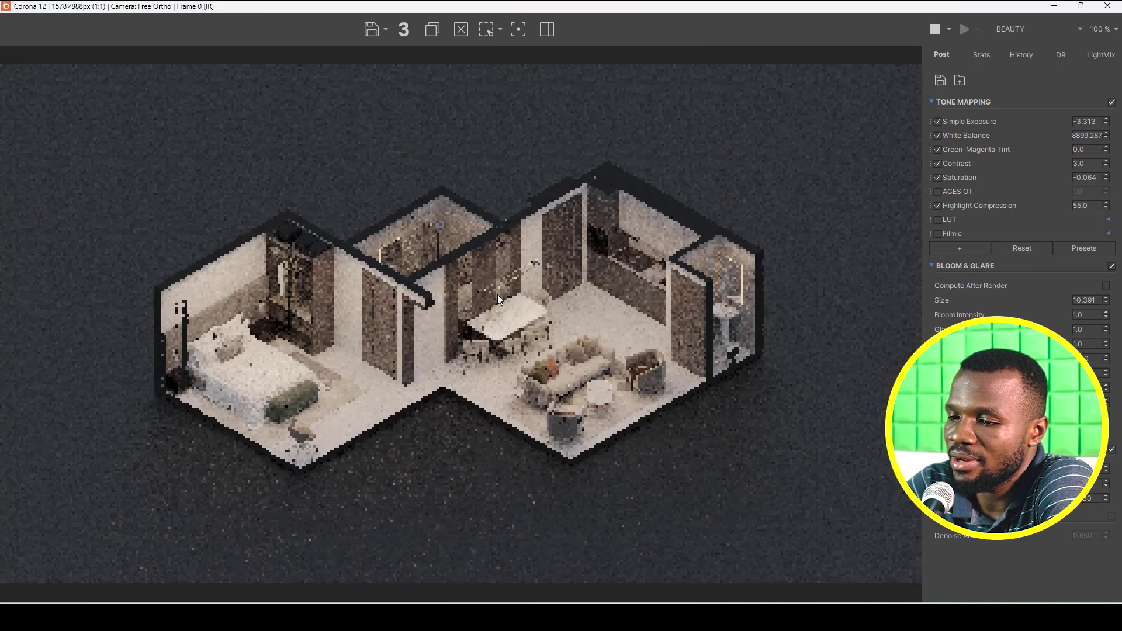
scroll(589, 310, down, 1)
scroll(700, 310, up, 1)
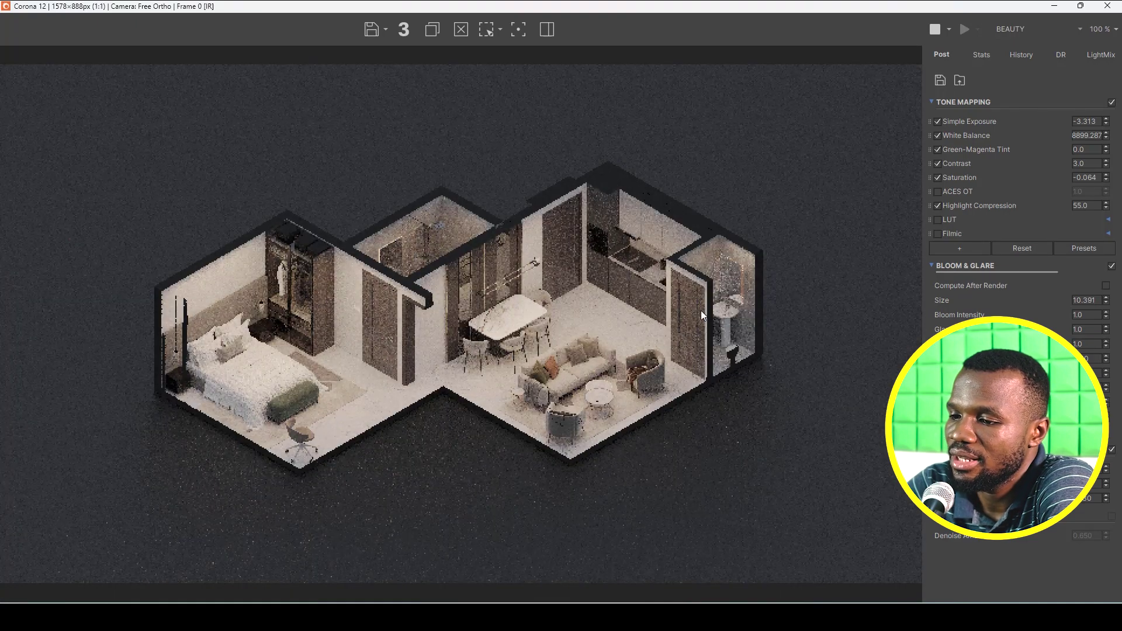
scroll(737, 316, up, 1)
scroll(728, 360, down, 1)
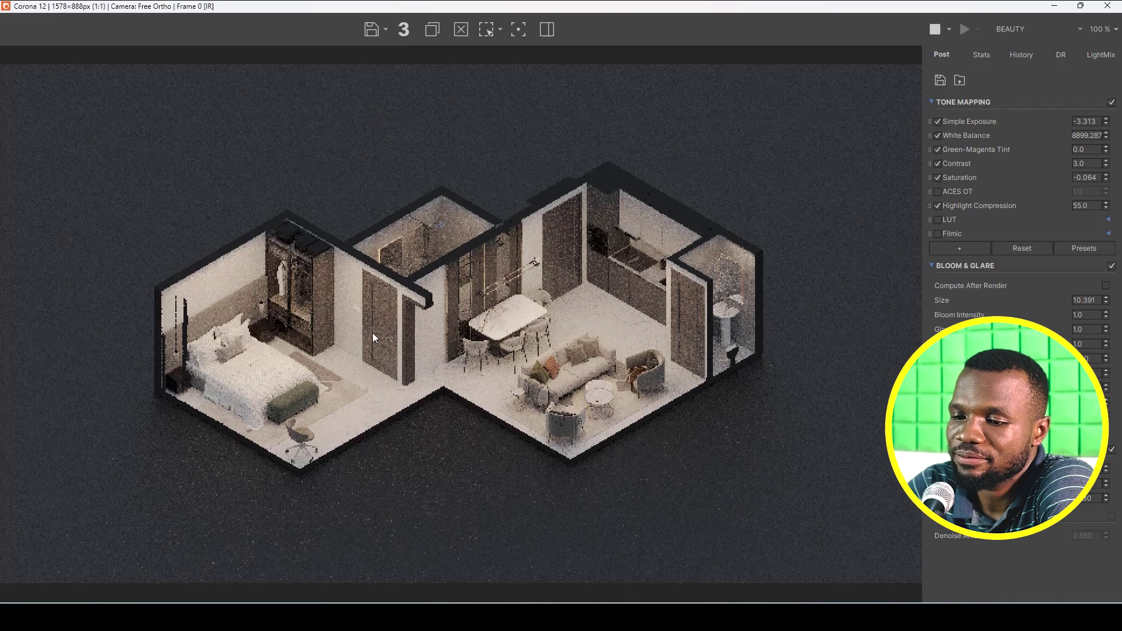
scroll(409, 213, up, 1)
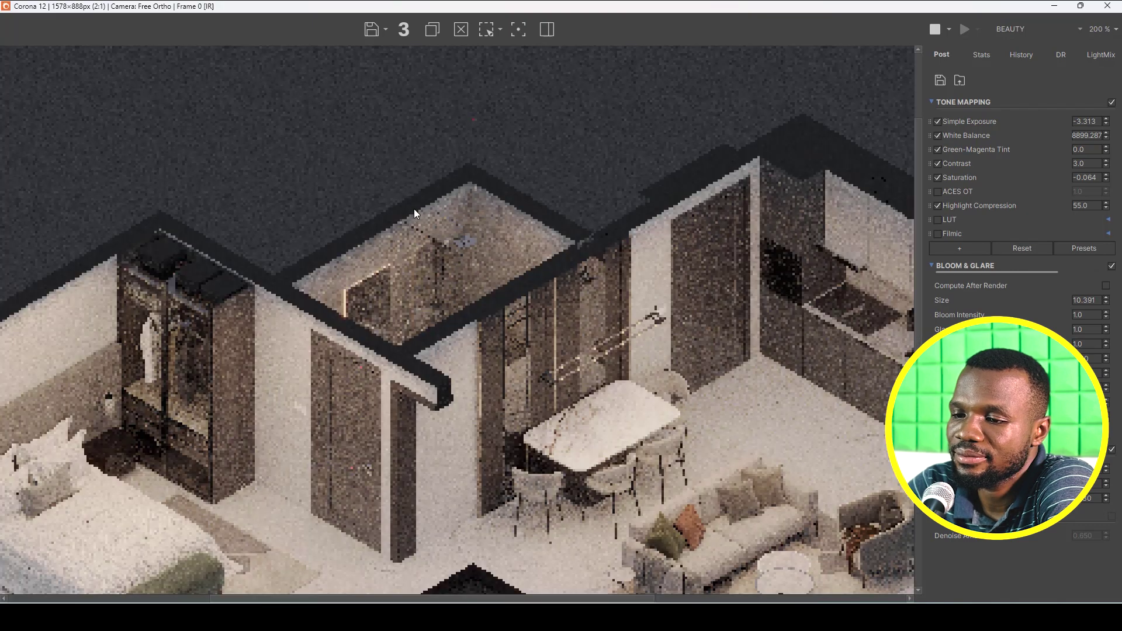
scroll(456, 264, down, 1)
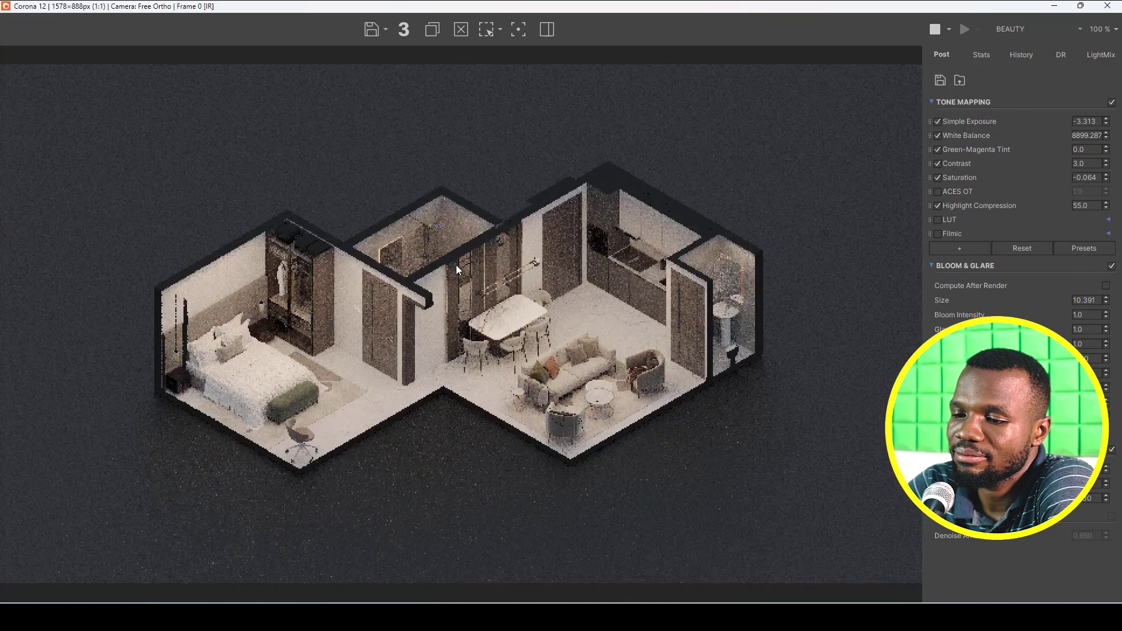
scroll(456, 265, up, 1)
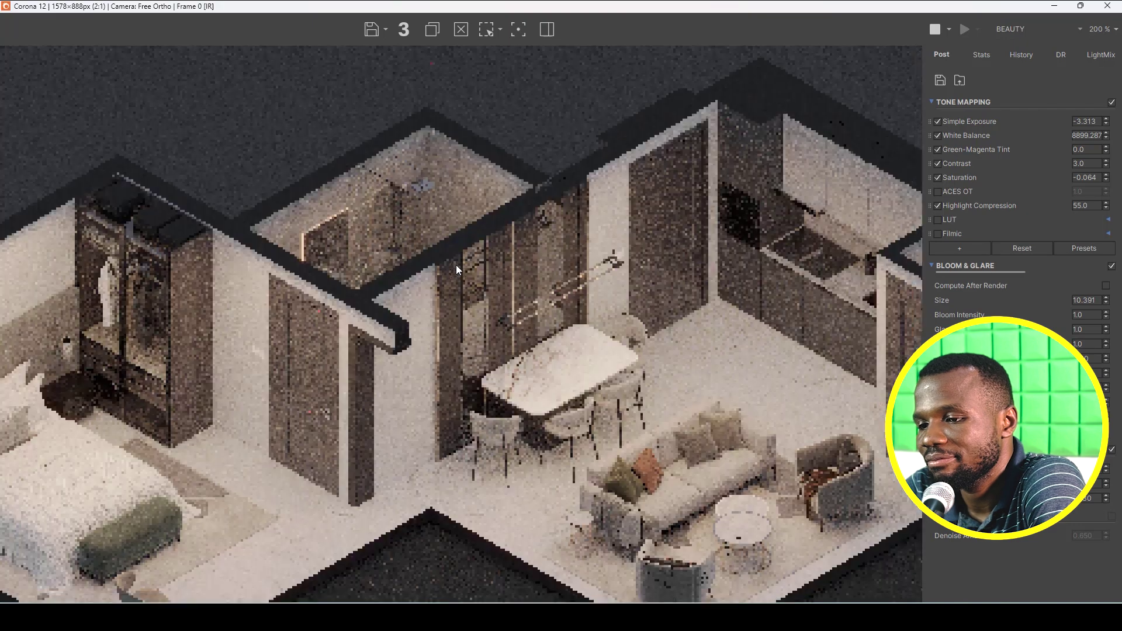
scroll(456, 265, down, 1)
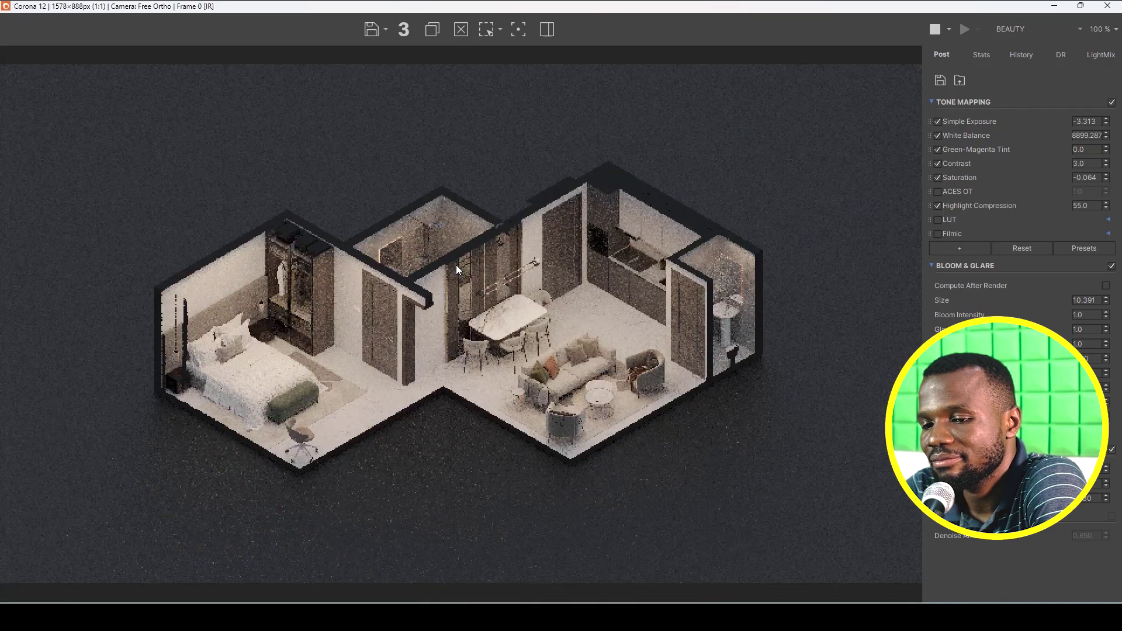
scroll(456, 267, up, 1)
scroll(457, 267, down, 1)
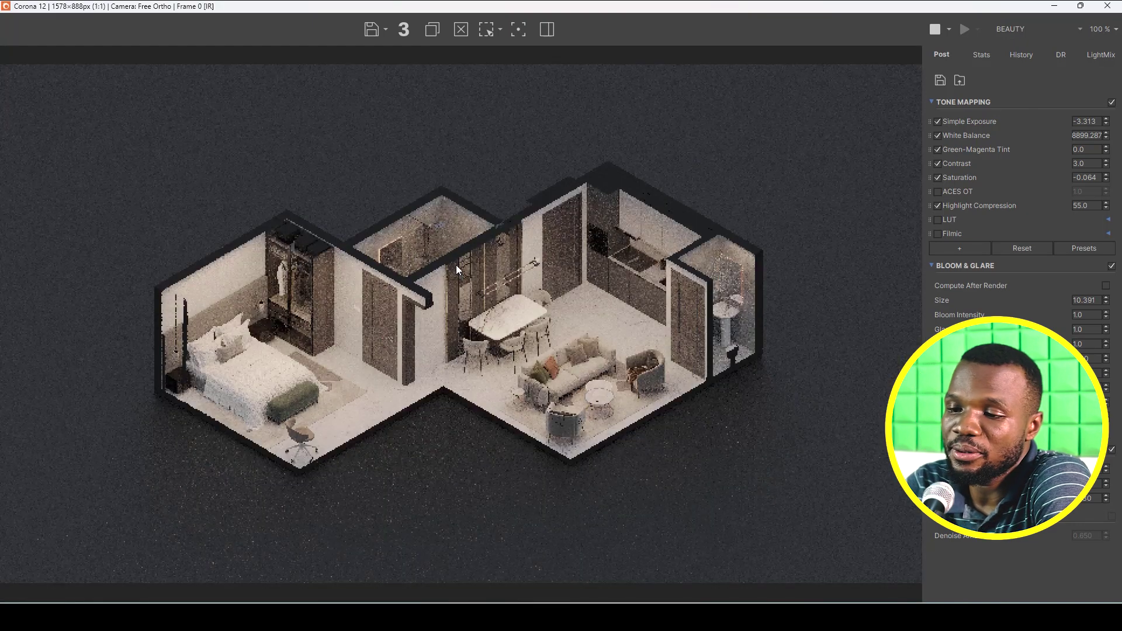